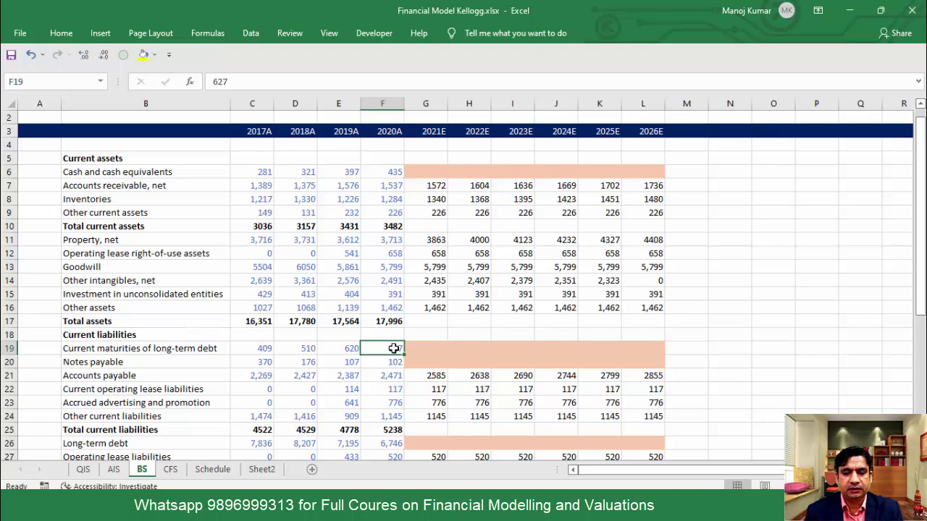
Step: Examine the 2020A liabilities on the BS sheet, especially current maturities of long-term debt, notes payable and long-term debt
key(Down)
key(Down)
key(Down)
key(Down)
key(Down)
key(Down)
key(Down)
key(Down)
key(Down)
key(Down)
key(Down)
key(Down)
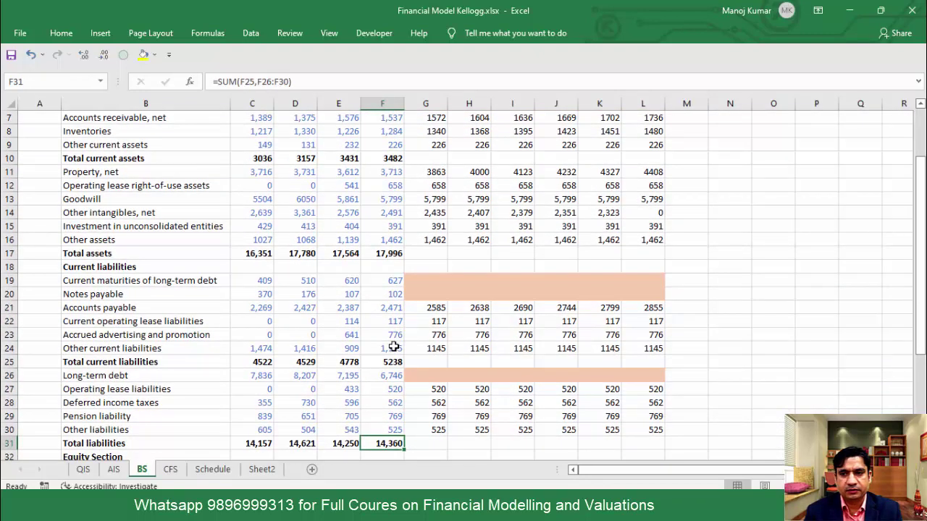
click(393, 282)
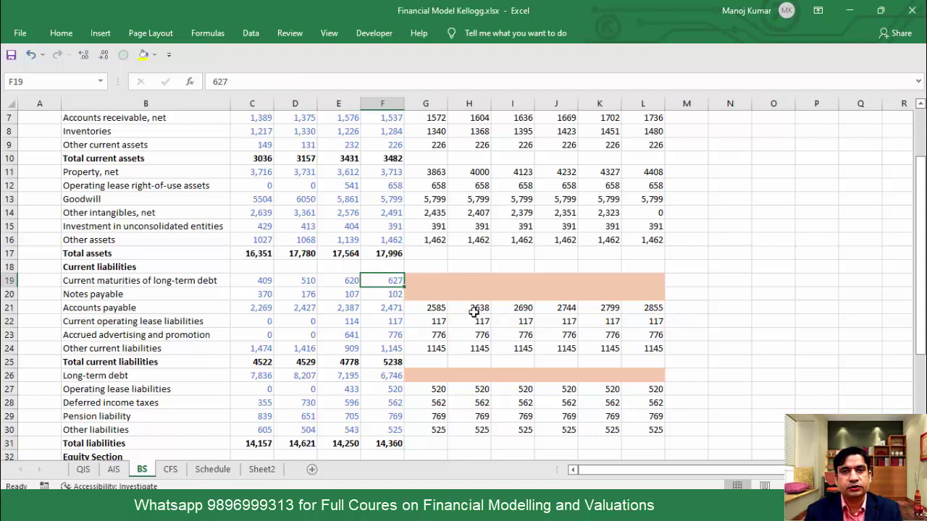
click(393, 294)
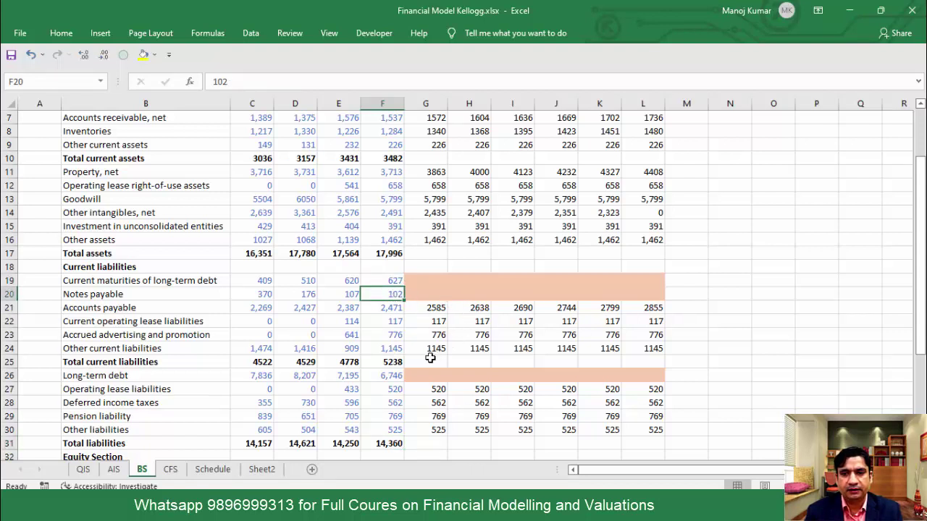
click(396, 373)
Step: In cell N19, total the 2020A debt with the formula =F19+F20+F26
click(739, 280)
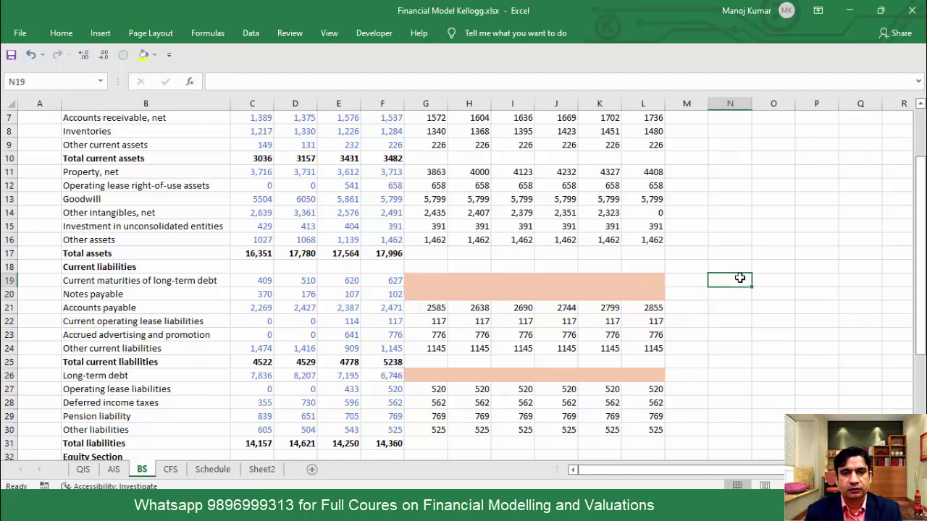
text(=)
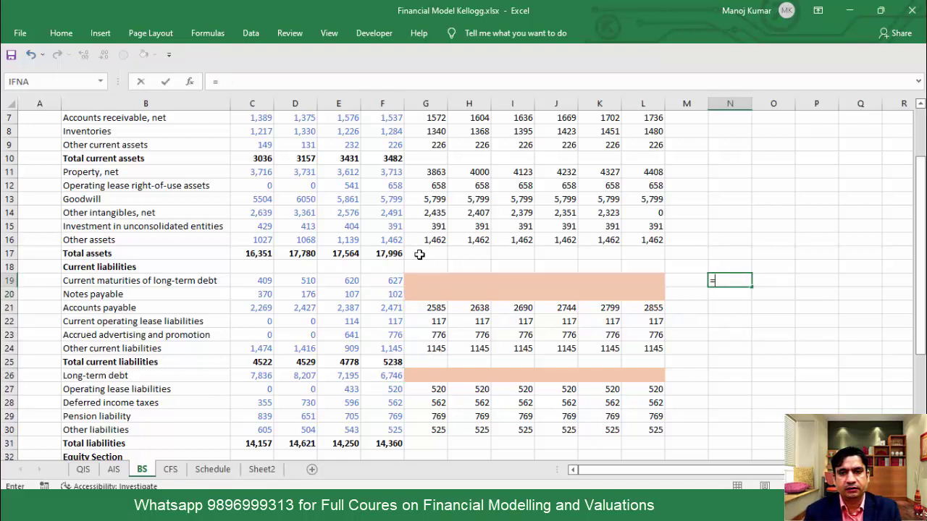
click(391, 280)
text(+)
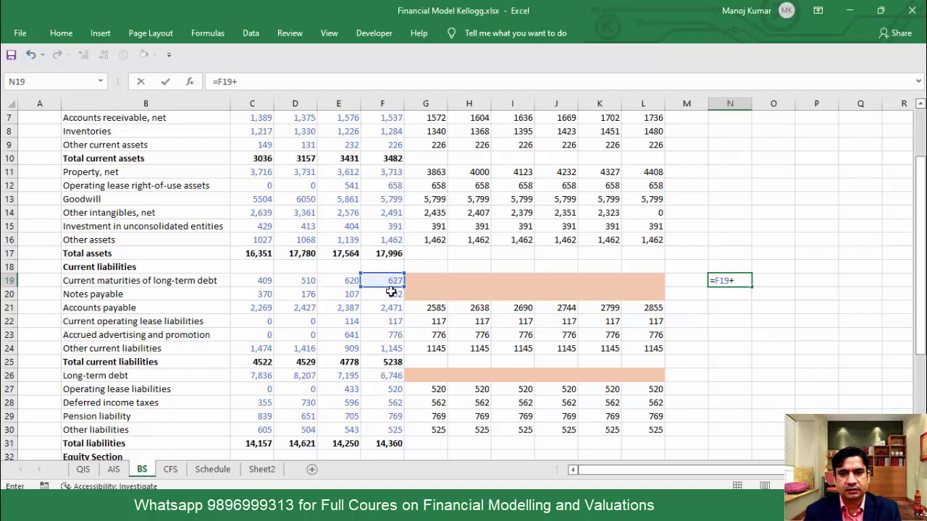
click(392, 294)
text(+)
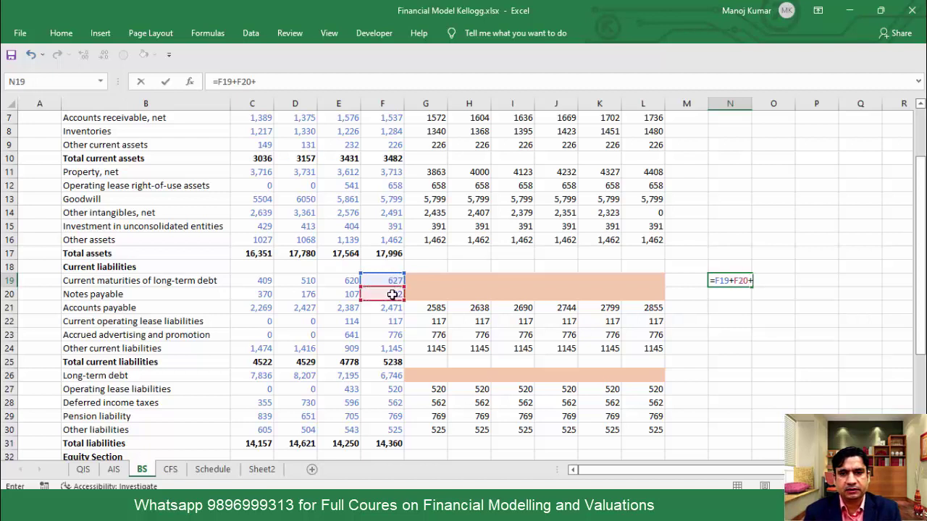
click(389, 375)
key(Return)
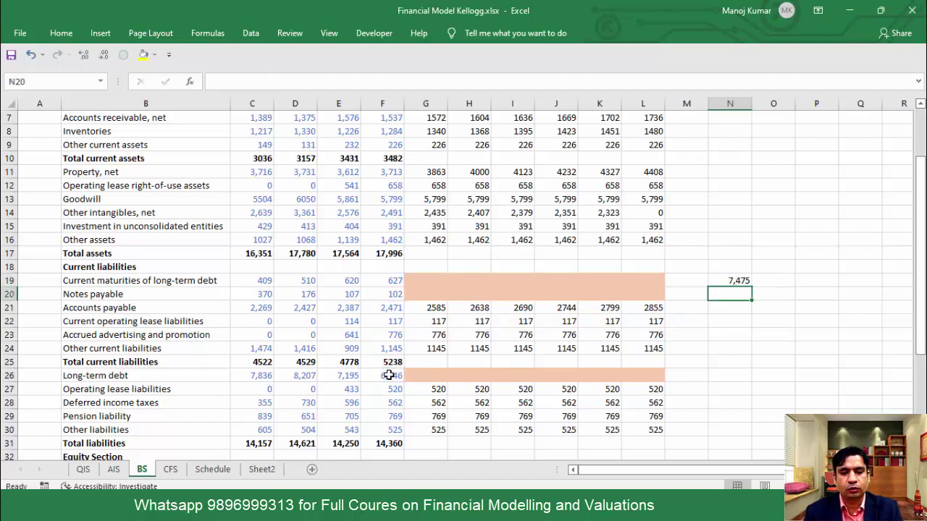
key(Up)
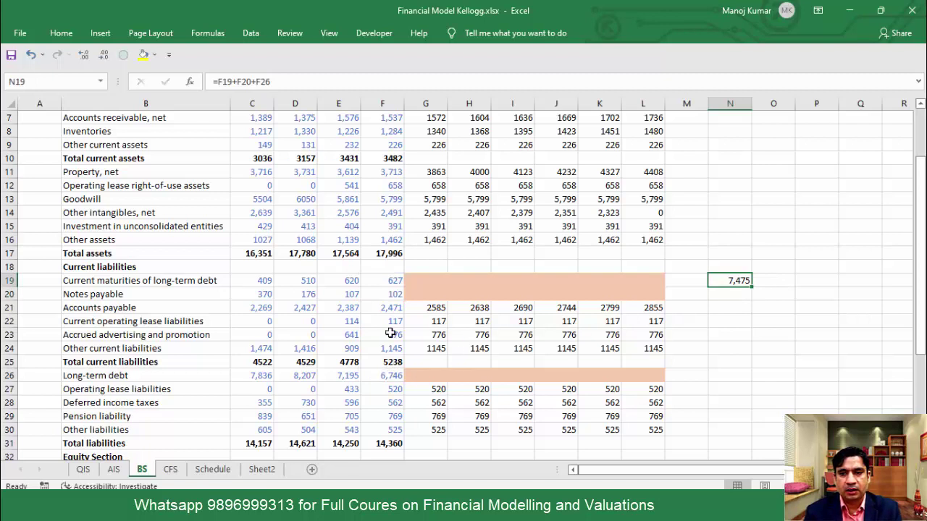
Step: Select the 2020A values F19:F26, then switch to 10K Dec 2020.pdf in Acrobat Reader and search for "maturit"
click(383, 279)
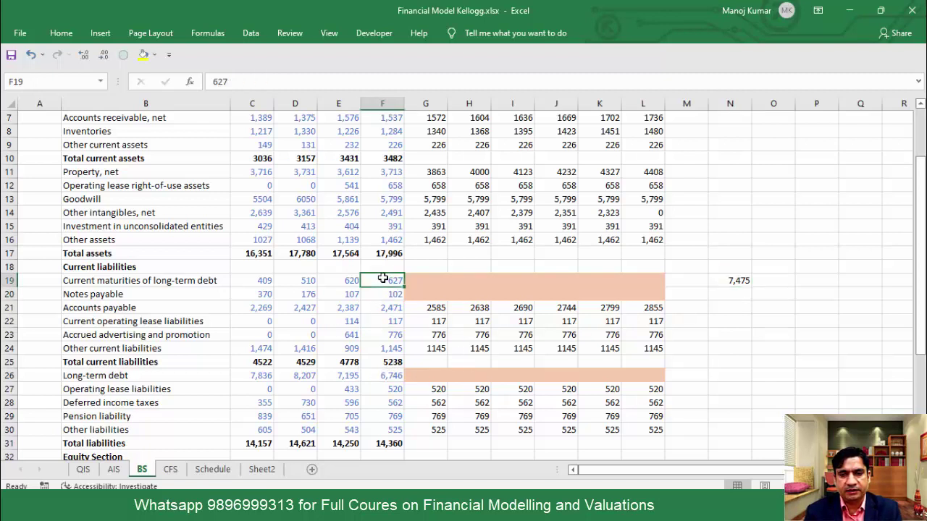
drag(383, 279, 392, 369)
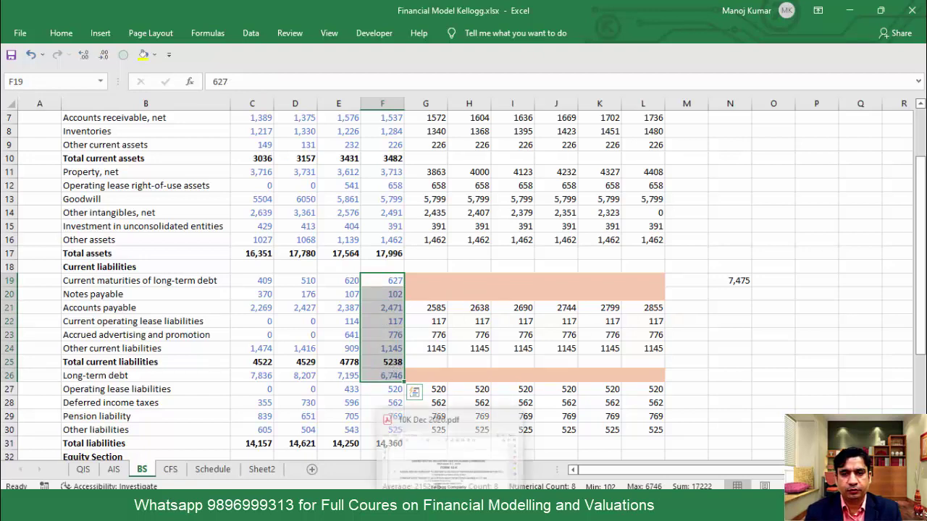
click(449, 510)
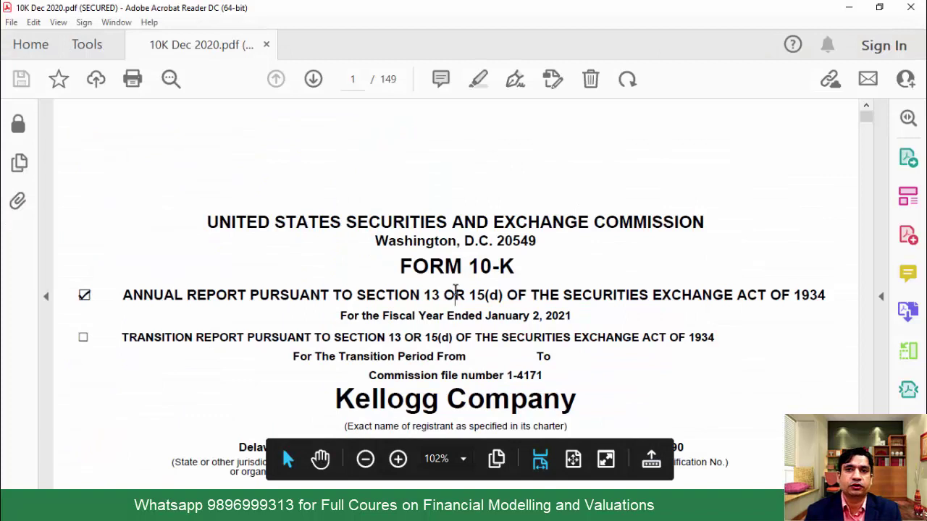
key(ctrl+f)
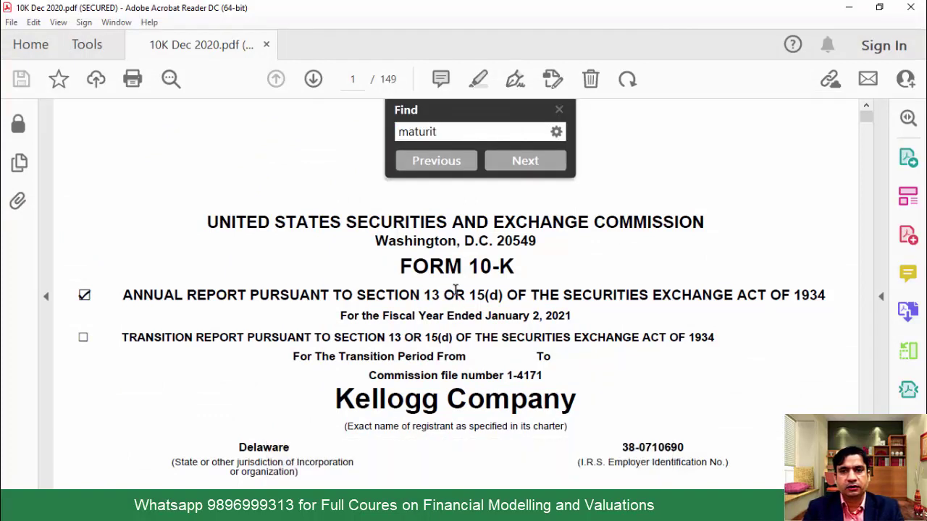
key(Return)
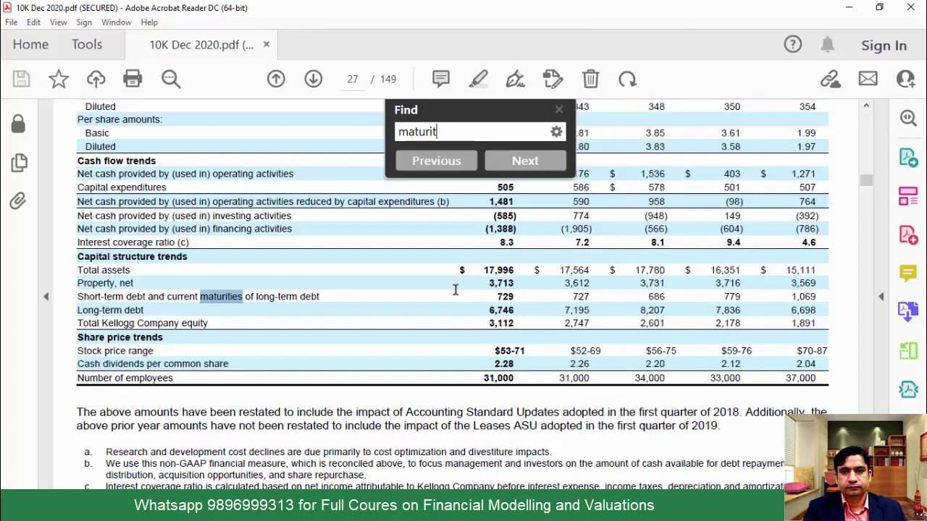
Step: Go through the "maturit" matches to the operating lease maturities table on page 75 and highlight its row labels
key(Return)
key(Return)
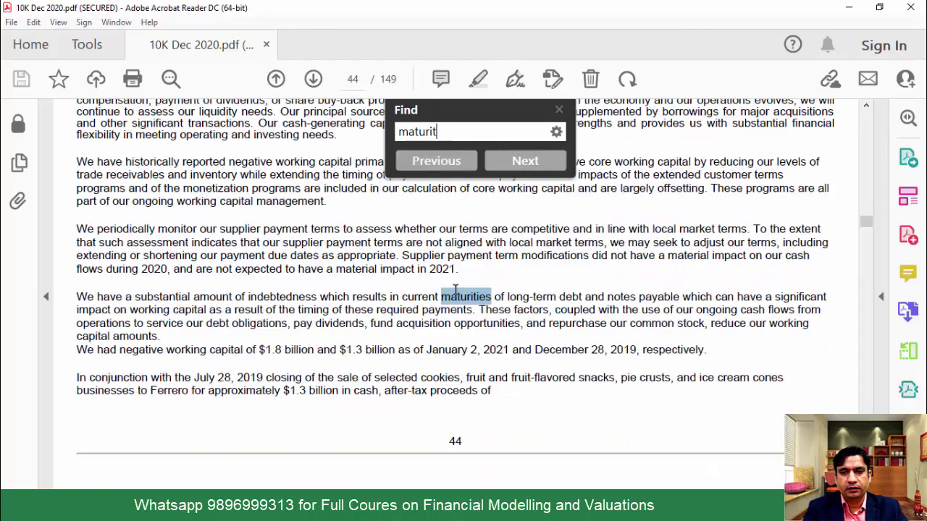
key(Return)
key(Return)
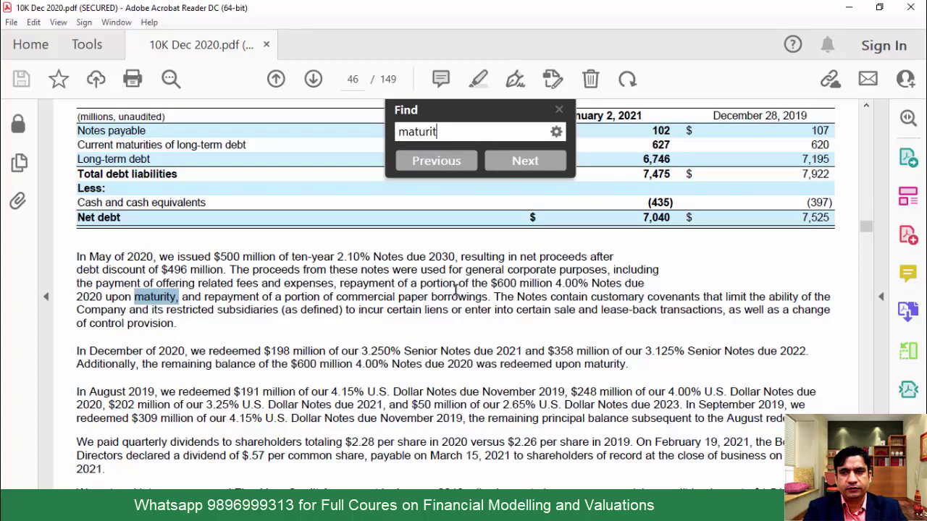
key(Return)
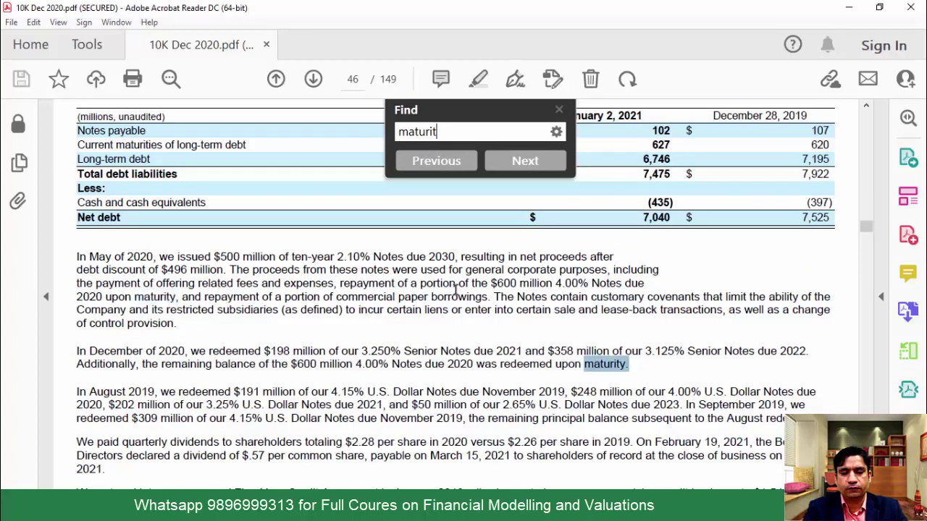
key(Return)
key(Return)
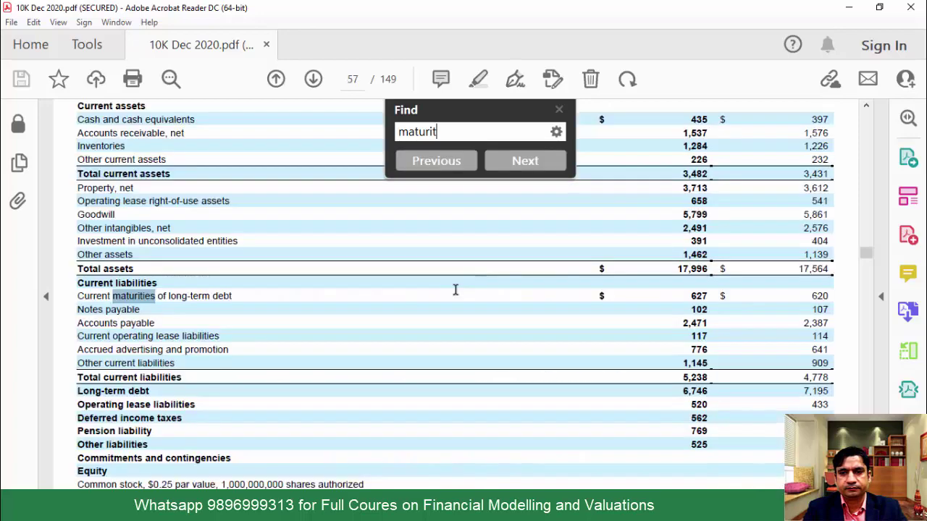
key(Return)
key(Return)
key(Return)
key(Return)
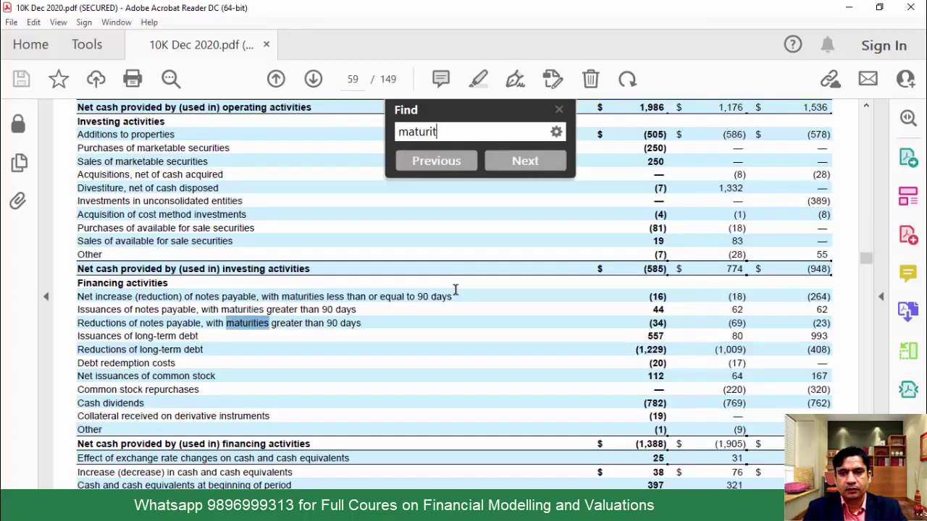
key(Return)
key(Return)
key(Return)
key(Return)
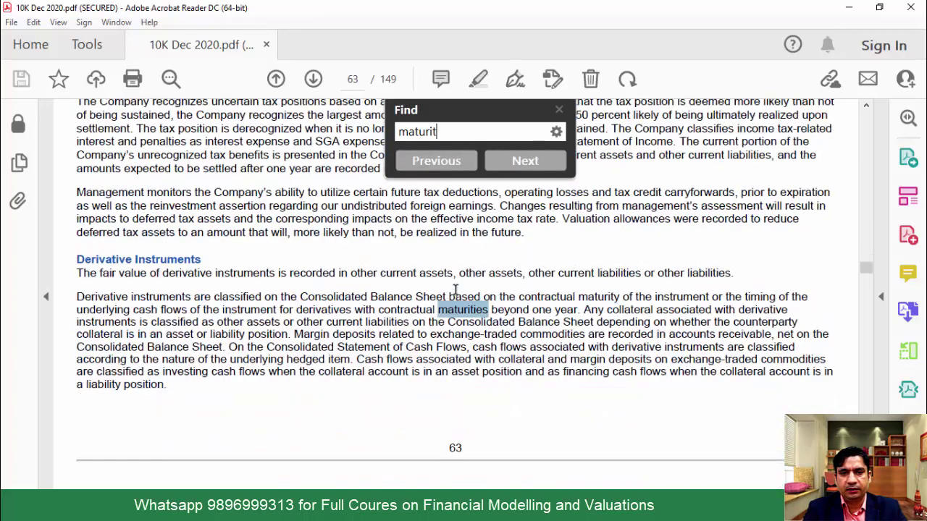
key(Return)
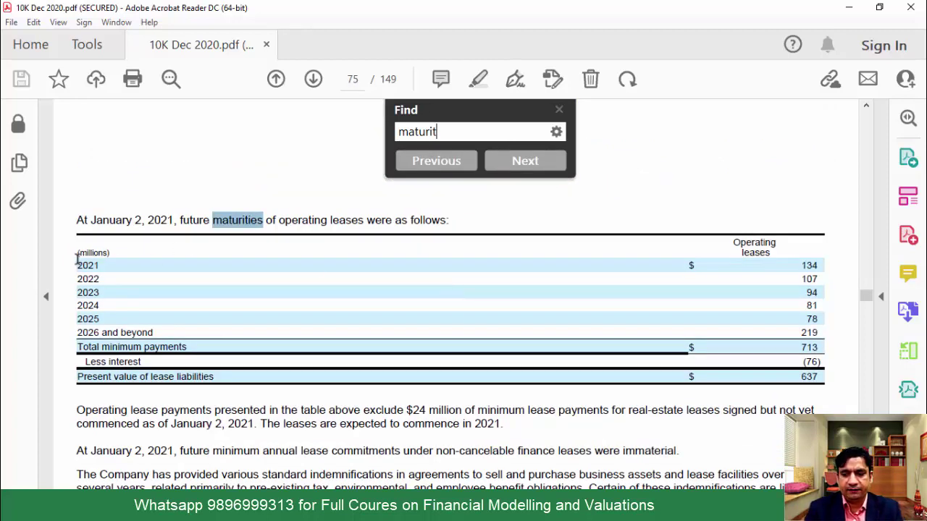
drag(76, 259, 279, 387)
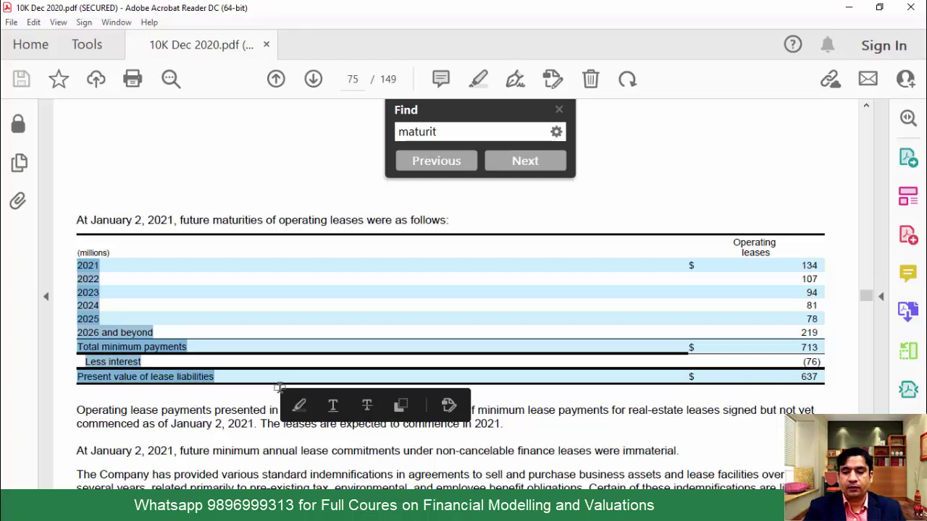
Step: Find the next "maturit" match, close the search and view the long-term debt components table on page 76
key(ctrl+f)
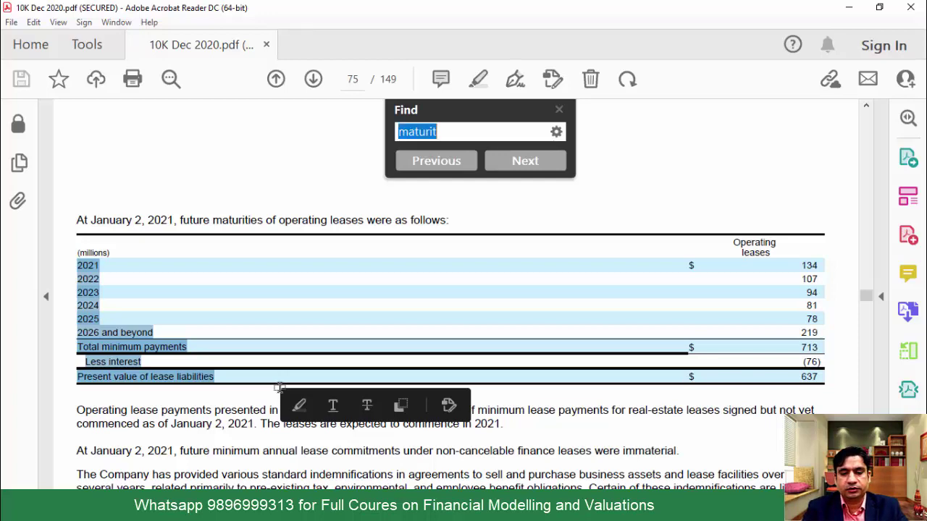
key(Return)
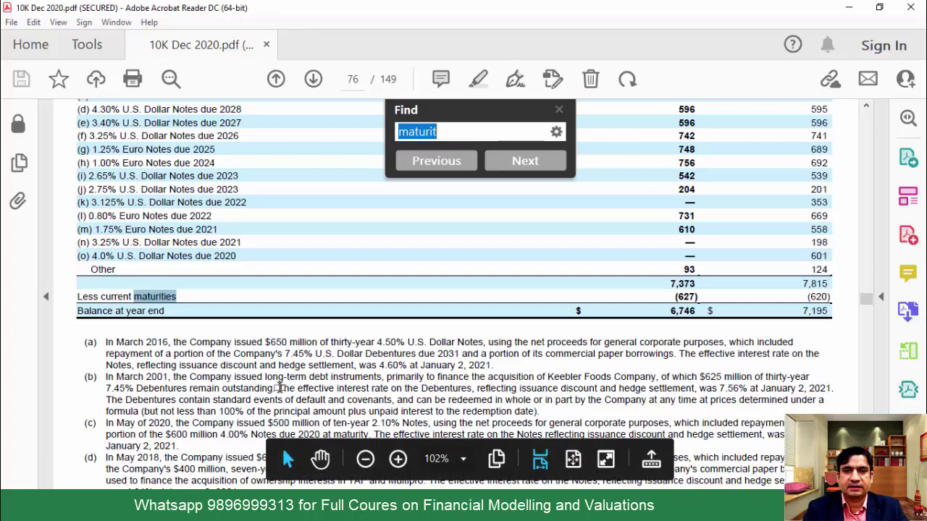
click(560, 111)
click(867, 106)
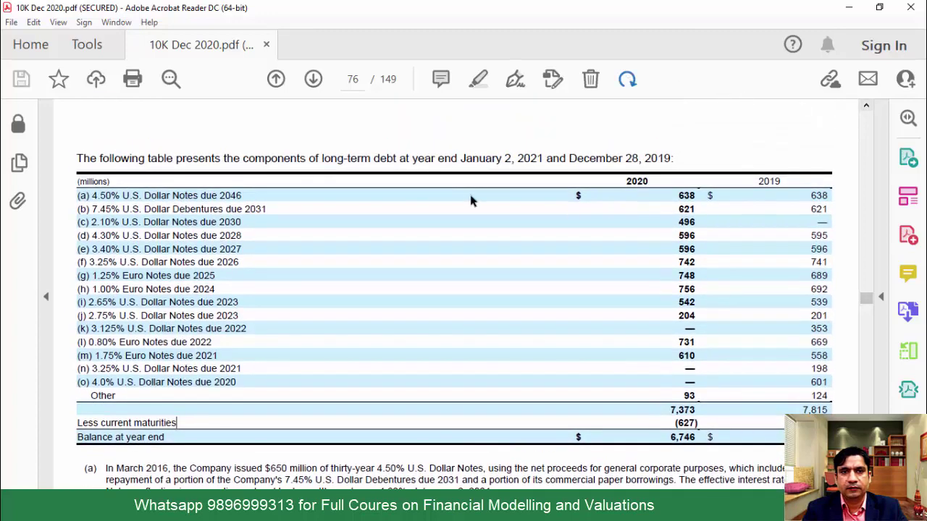
Step: Search for "maturit" again and look through the neighbouring matches in the debt footnotes on pages 76 and 77
key(ctrl+f)
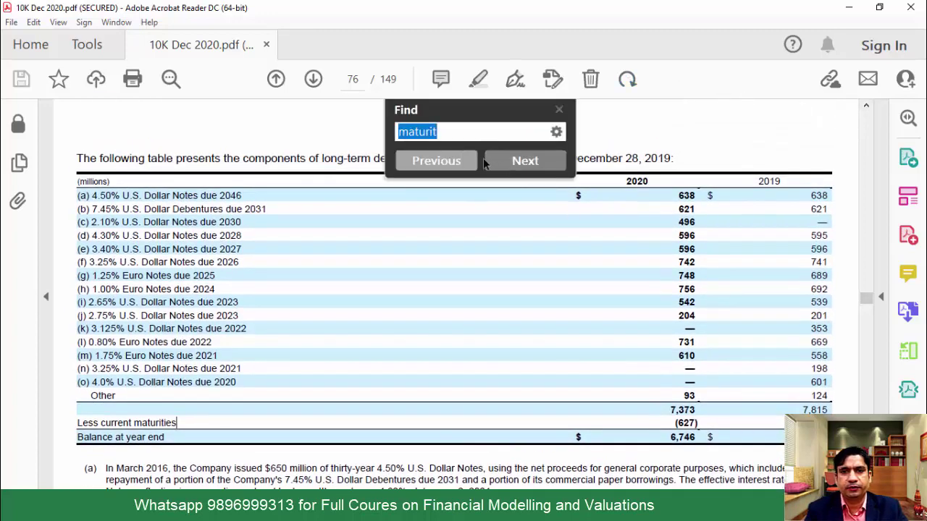
click(437, 161)
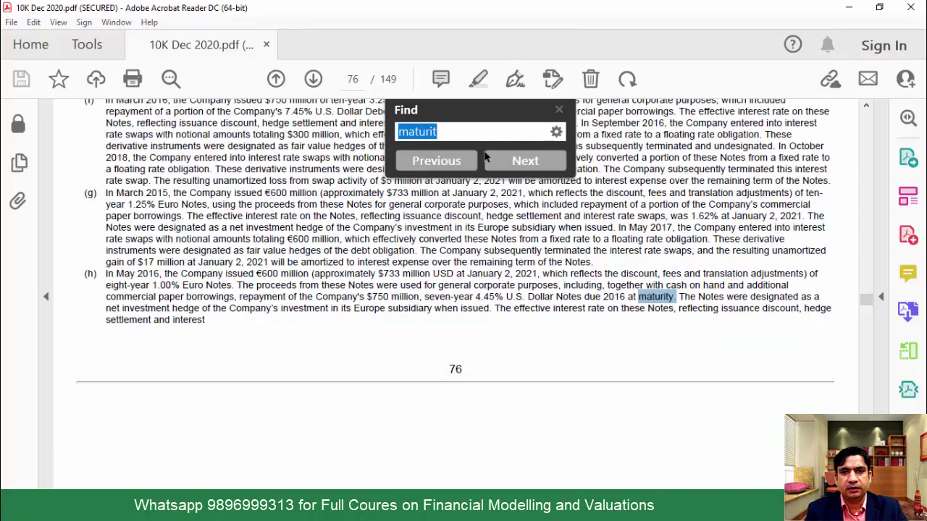
click(535, 161)
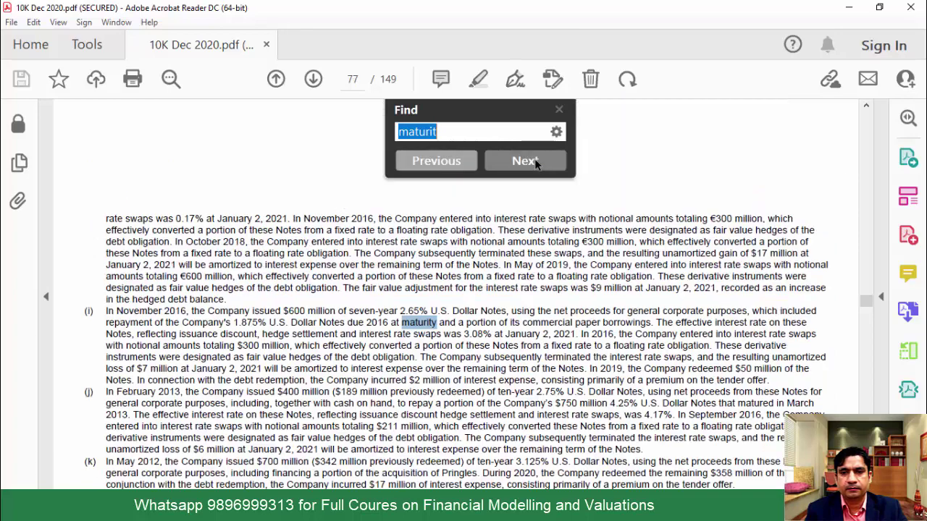
click(534, 161)
click(535, 163)
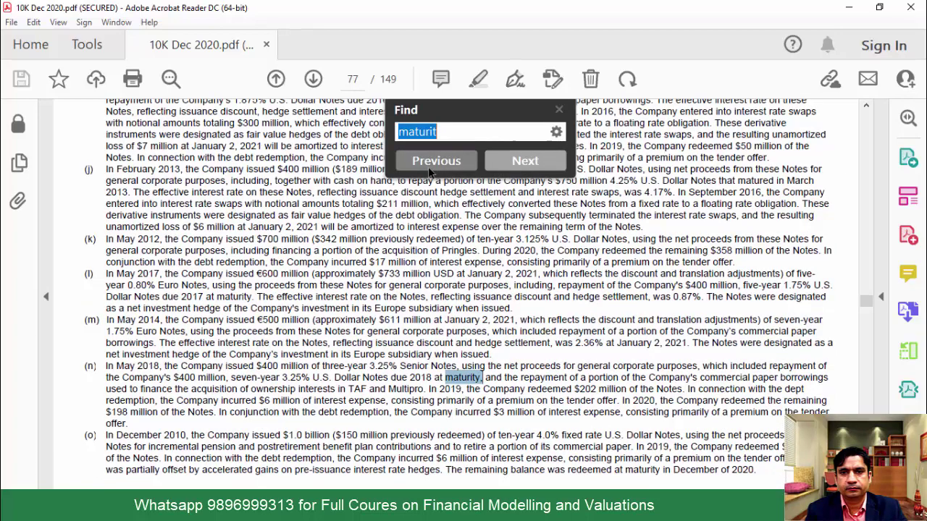
click(431, 171)
click(431, 171)
click(429, 170)
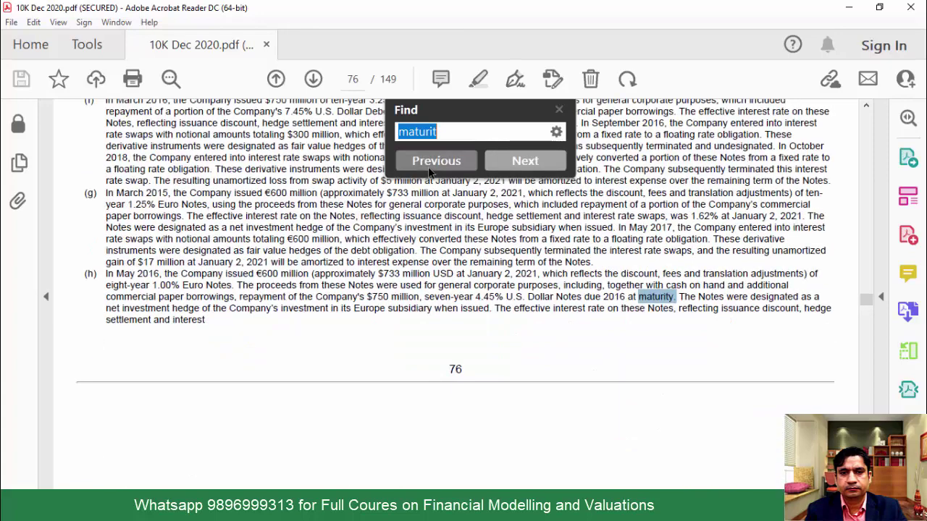
click(429, 170)
click(429, 169)
click(427, 167)
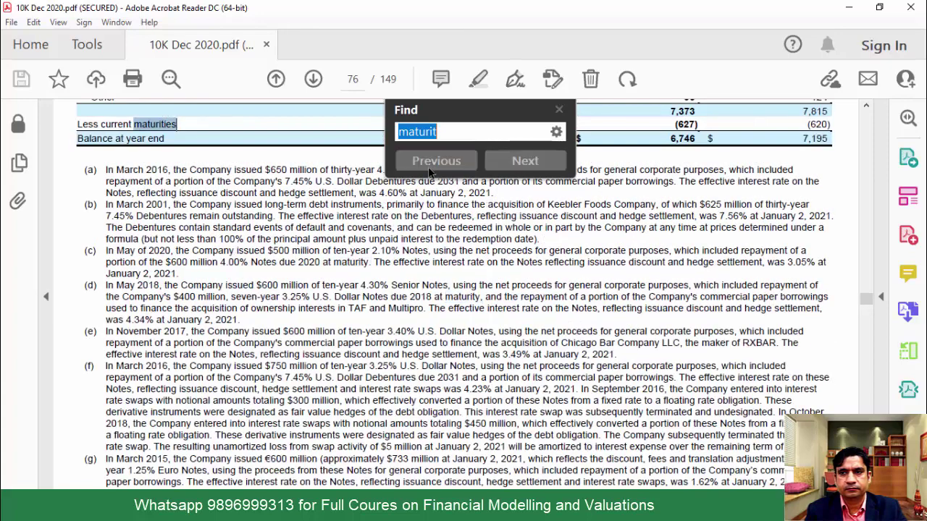
click(428, 167)
Step: Return to the long-term debt components table on page 76 and highlight the interest rates of notes (a) to (o)
click(533, 161)
click(559, 110)
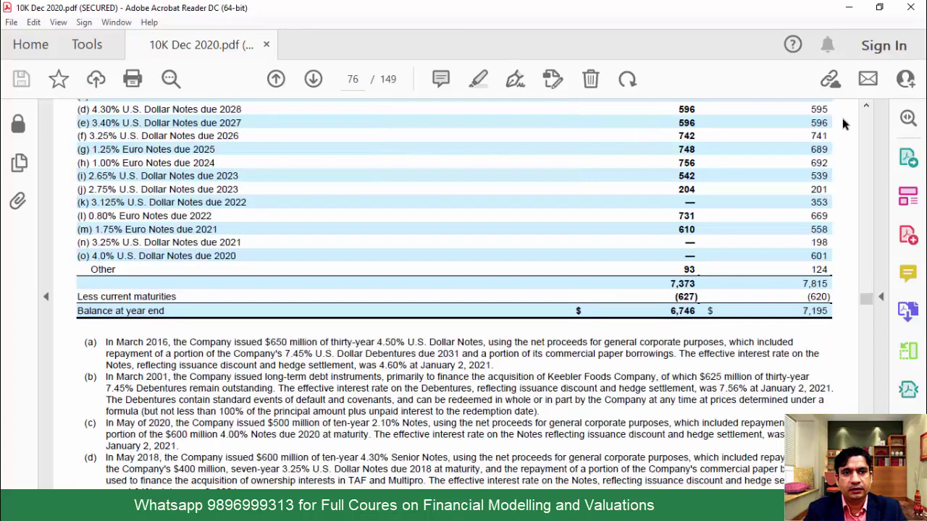
click(867, 108)
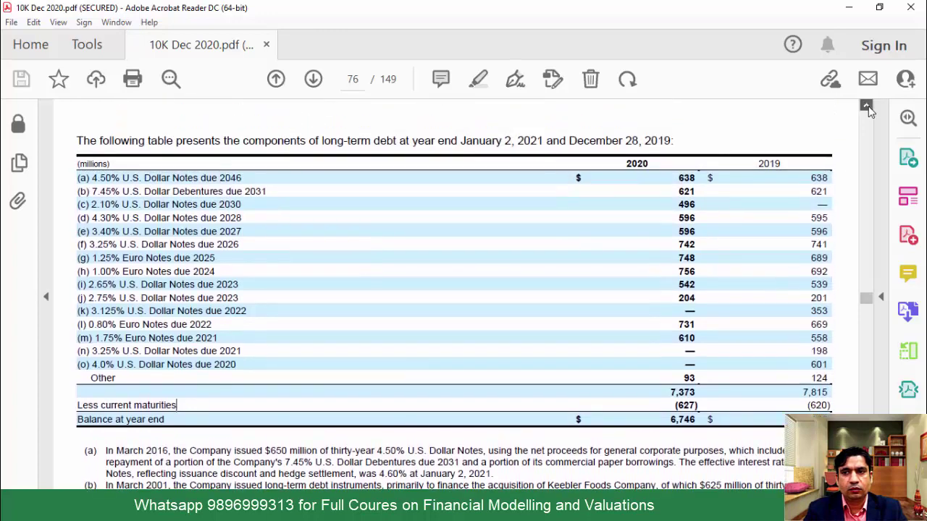
click(867, 108)
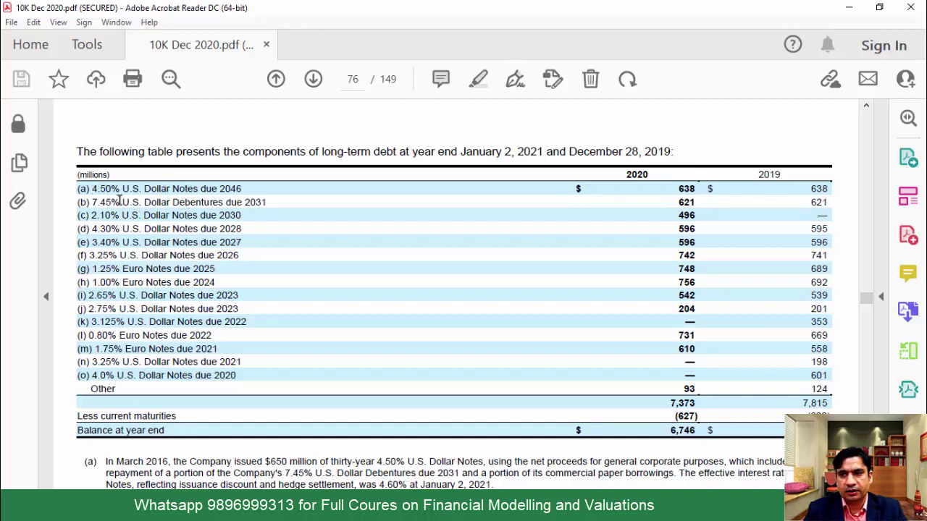
drag(92, 202, 113, 375)
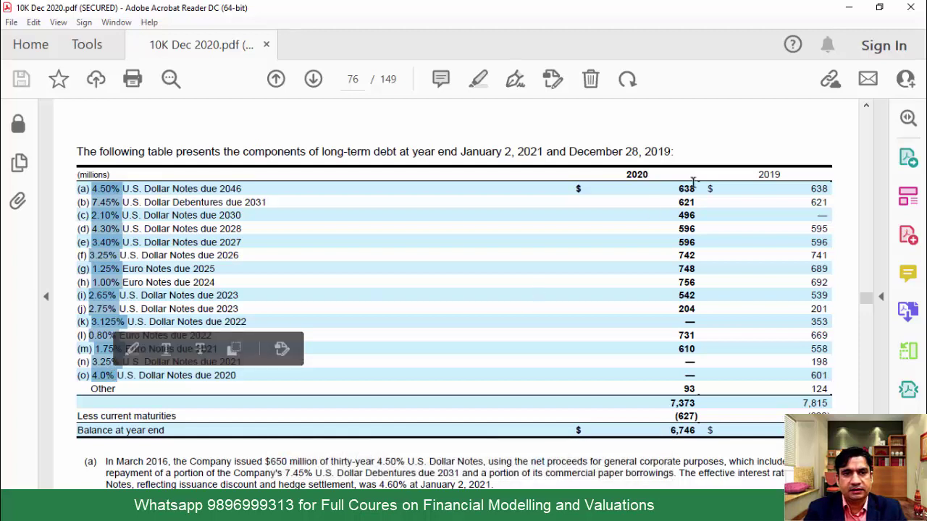
Step: Highlight the 2020 amounts of the long-term debt components, from note (a) down to Other, then clear the selection
drag(671, 188, 697, 391)
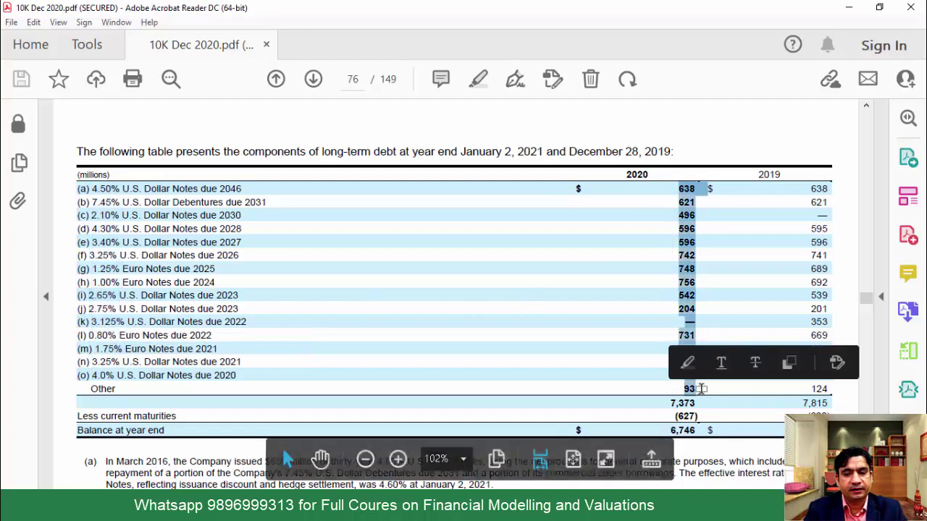
click(445, 295)
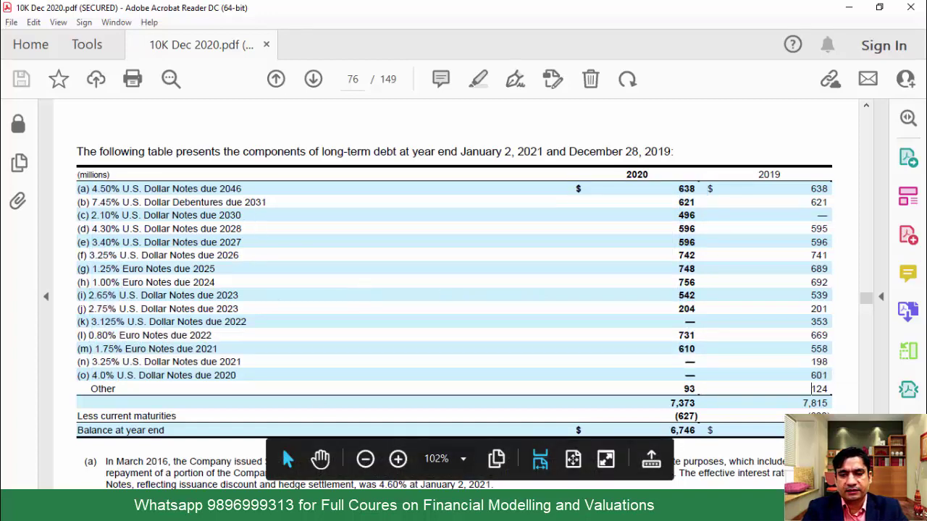
Step: Switch to the Excel model and enter the label "Opening Debt" in B58 of the Schedule sheet
key(alt+Tab)
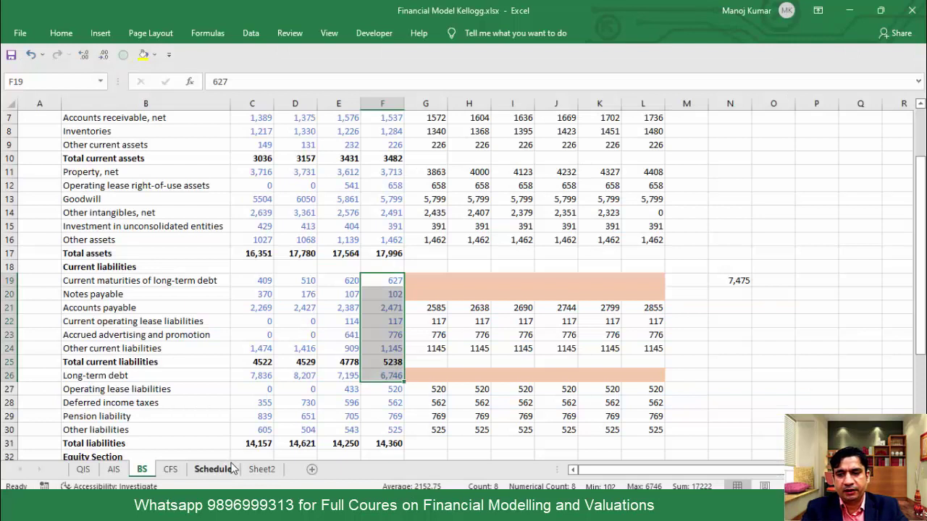
click(224, 469)
key(Up)
key(Up)
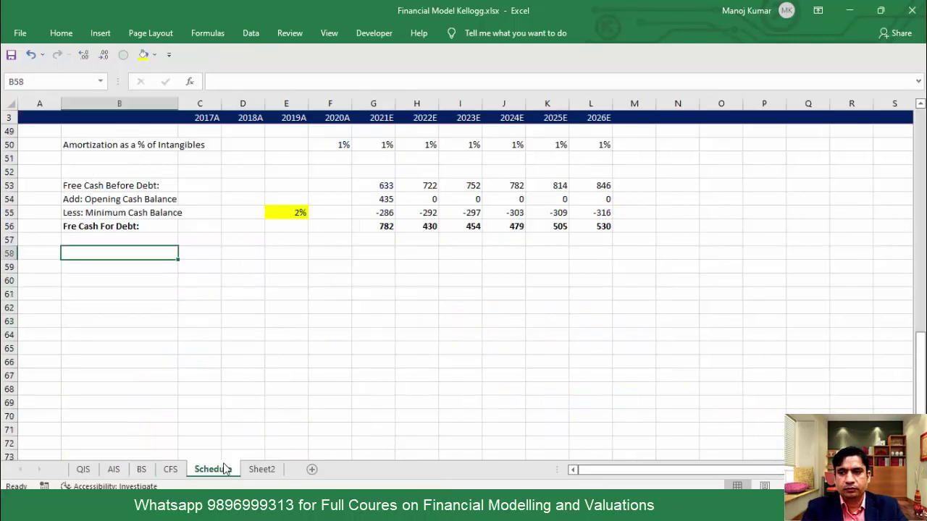
text(Openi)
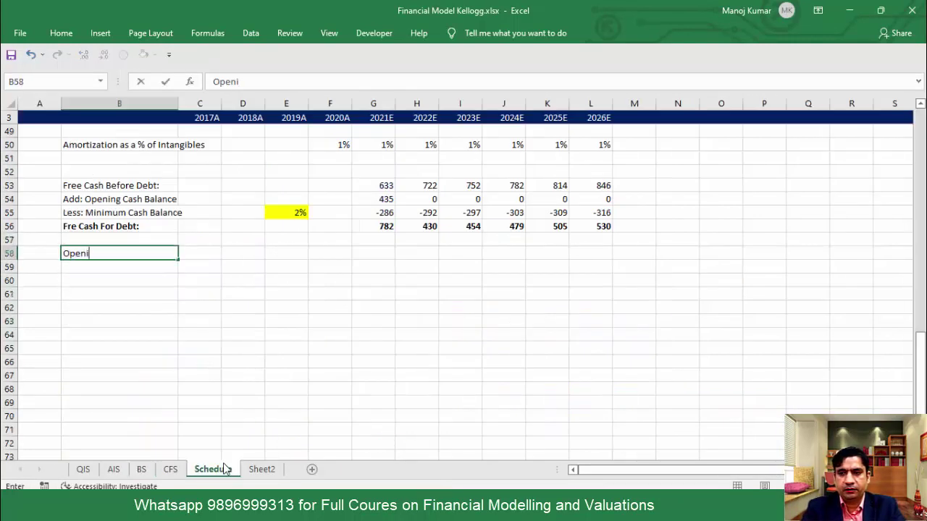
text(ng Debt)
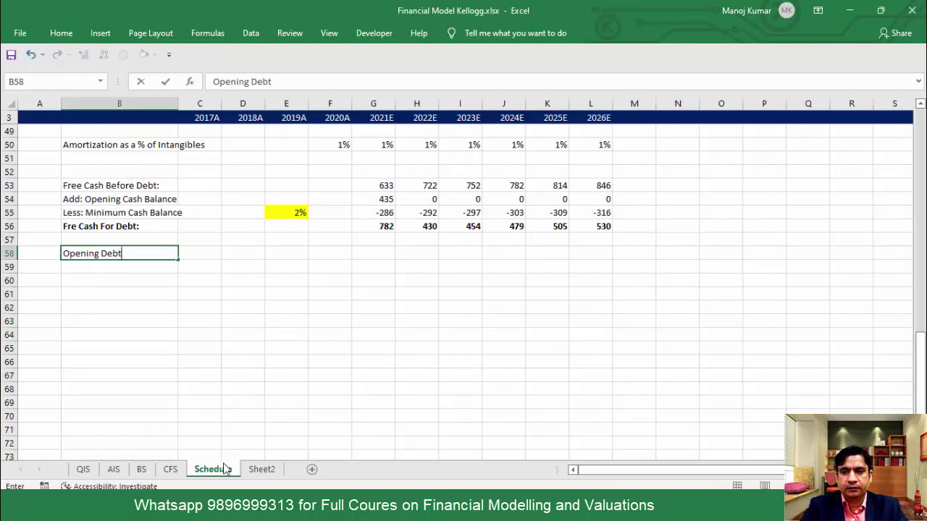
key(Return)
key(Return)
Step: Enter the label "Change in Debt" in B75, leaving blank rows below Opening Debt for the individual debts
key(Down)
key(Down)
key(Down)
key(Down)
key(Down)
key(Down)
key(Down)
key(Down)
key(Down)
key(Down)
key(Down)
key(Down)
key(Down)
key(Down)
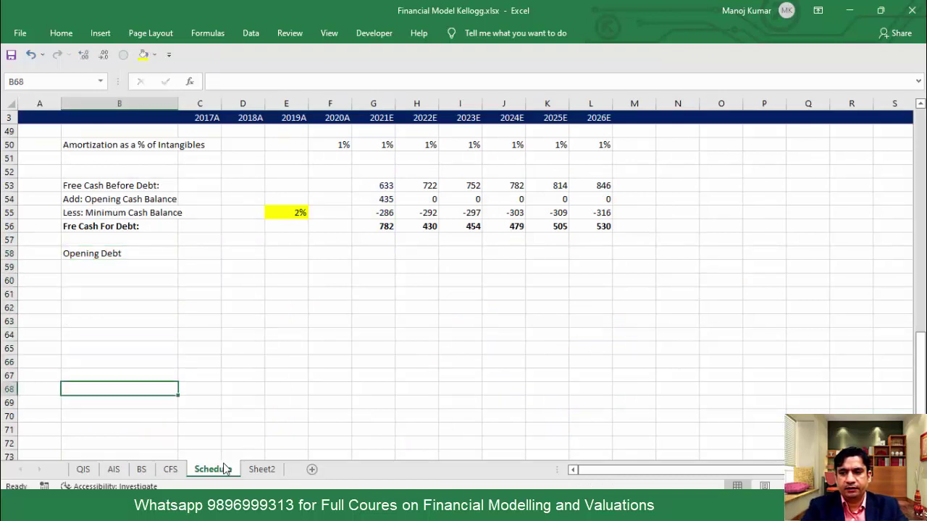
key(Down)
text(Chan)
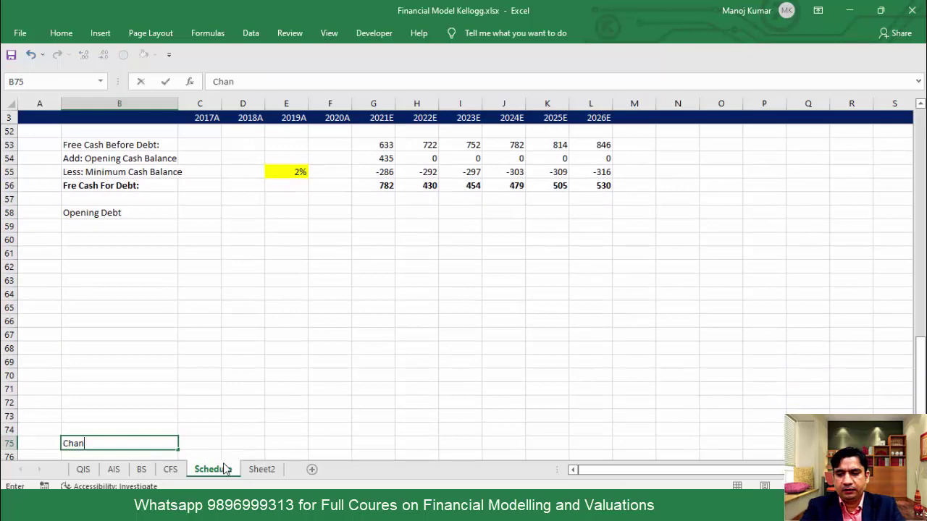
text(ge in Deb)
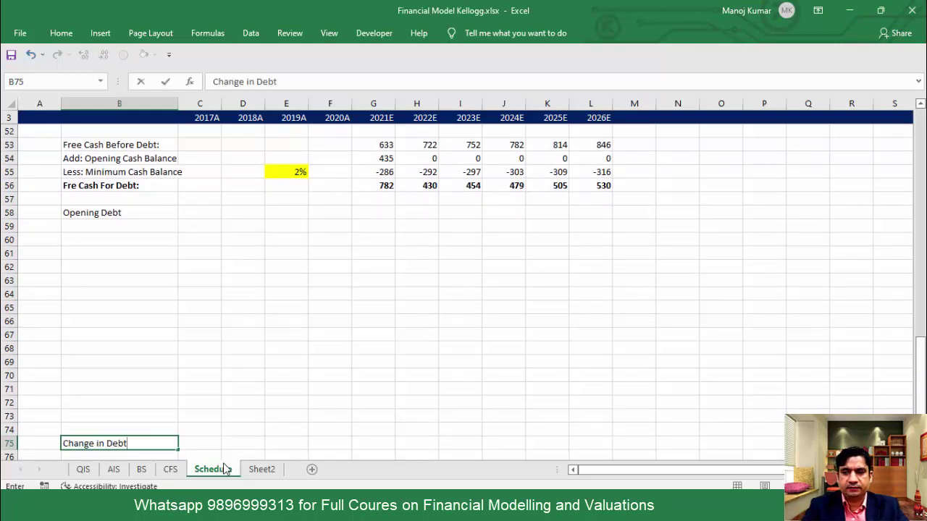
key(Return)
Step: Enter the label "Closing Debt" in B93, leaving blank rows below Change in Debt
key(Down)
key(Down)
key(Down)
key(Down)
key(Down)
key(Down)
key(Down)
key(Down)
key(Down)
key(Down)
key(Down)
key(Down)
key(Down)
key(Down)
key(Down)
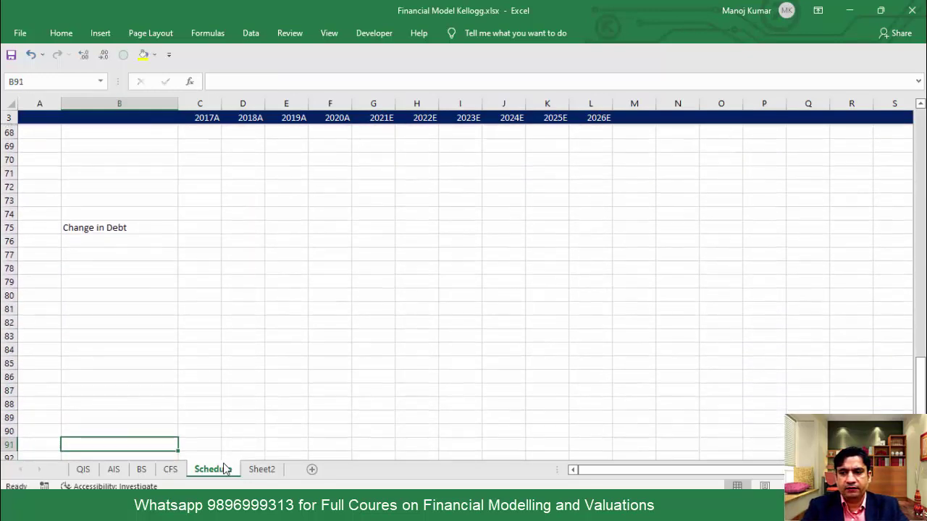
key(Down)
key(Down)
text(Clo)
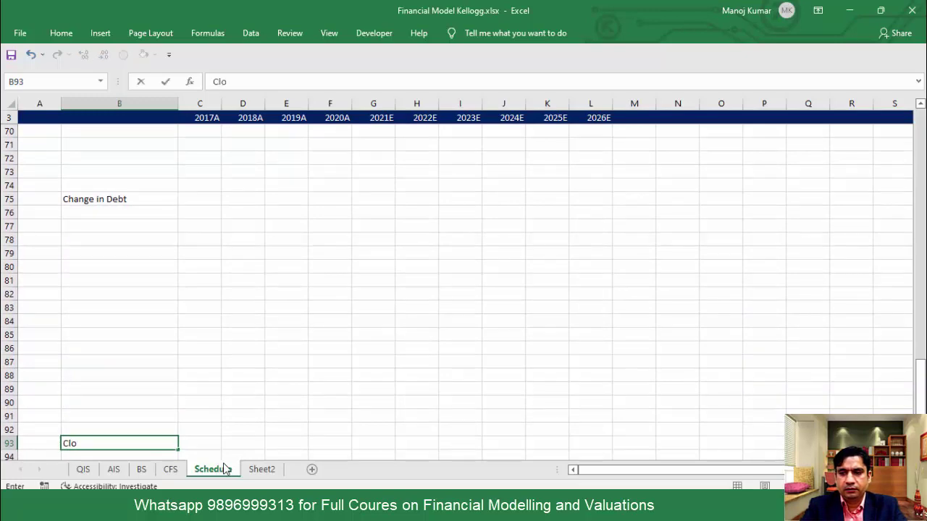
text(sing Debt)
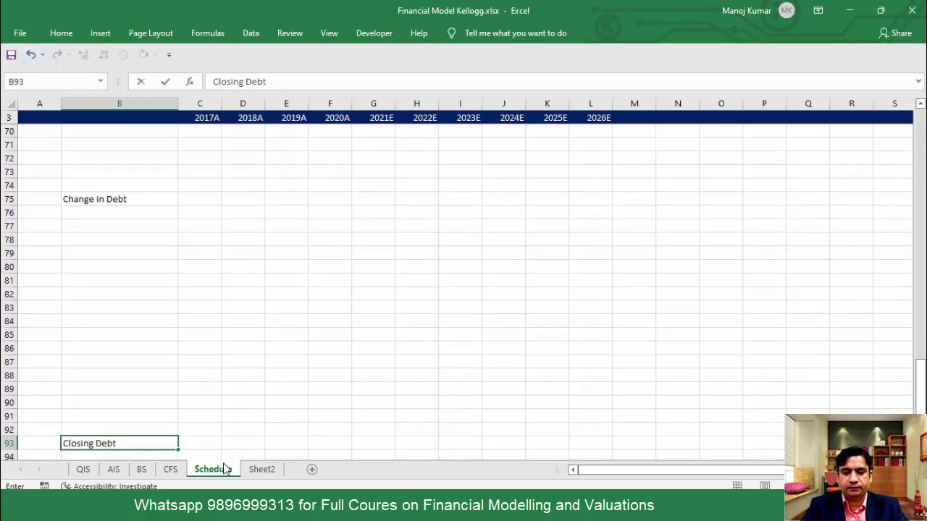
Step: Highlight the debt component labels in the 10-K, then select the blank cells B76:B92 in the Excel Schedule sheet for comparison
key(alt+Tab)
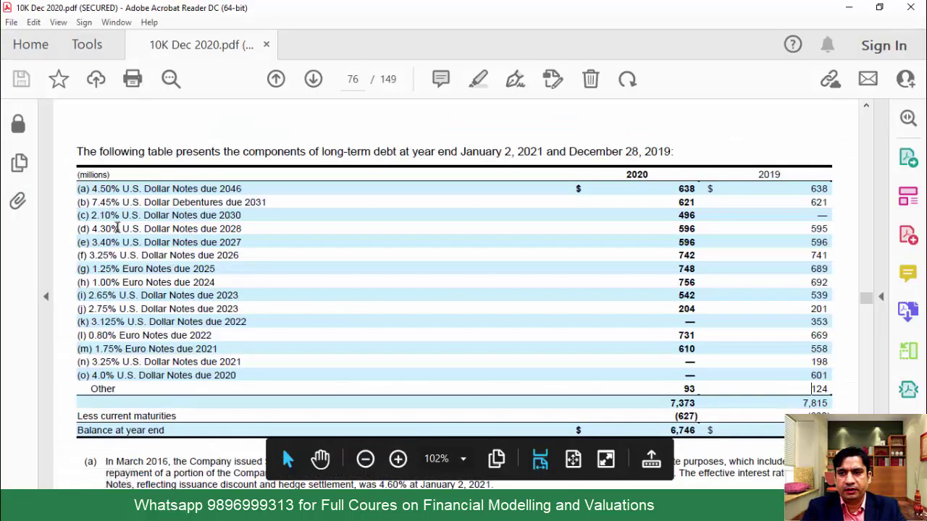
drag(78, 186, 319, 381)
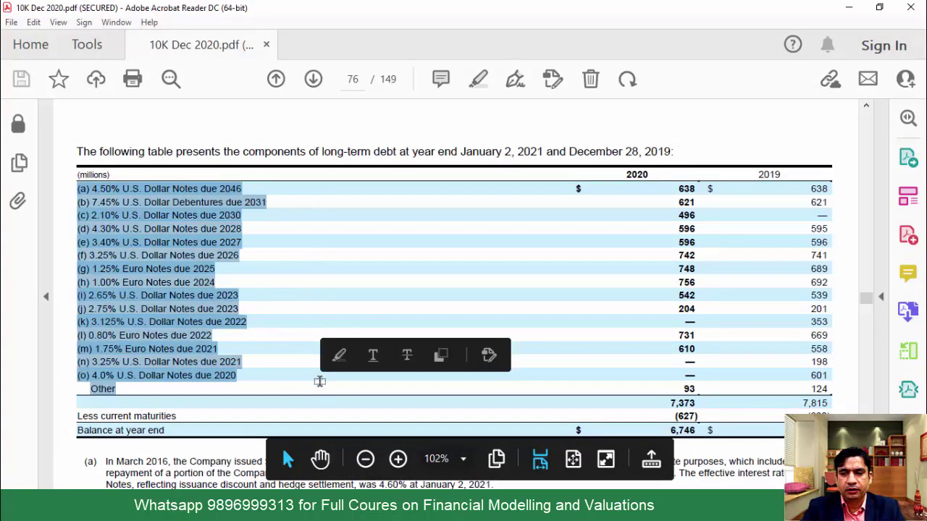
key(alt+Tab)
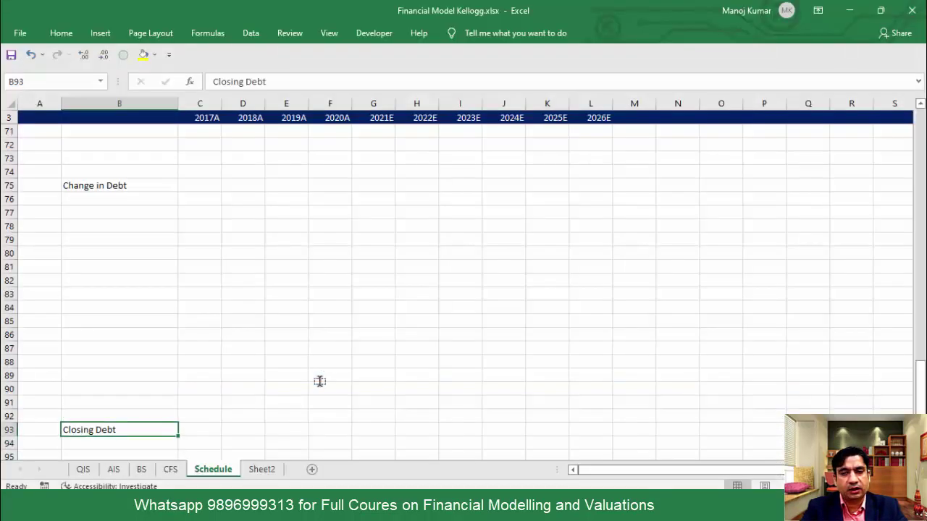
key(Up)
key(ctrl+shift+Up)
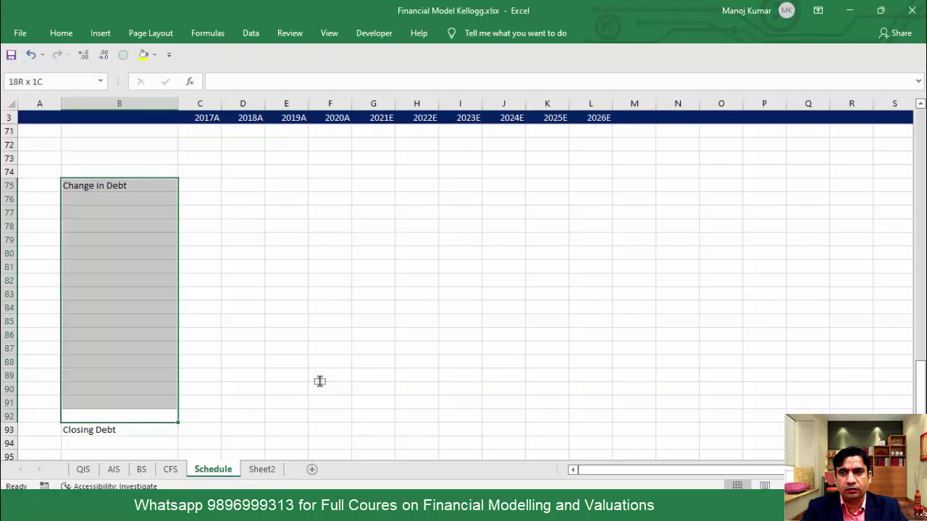
key(shift+Down)
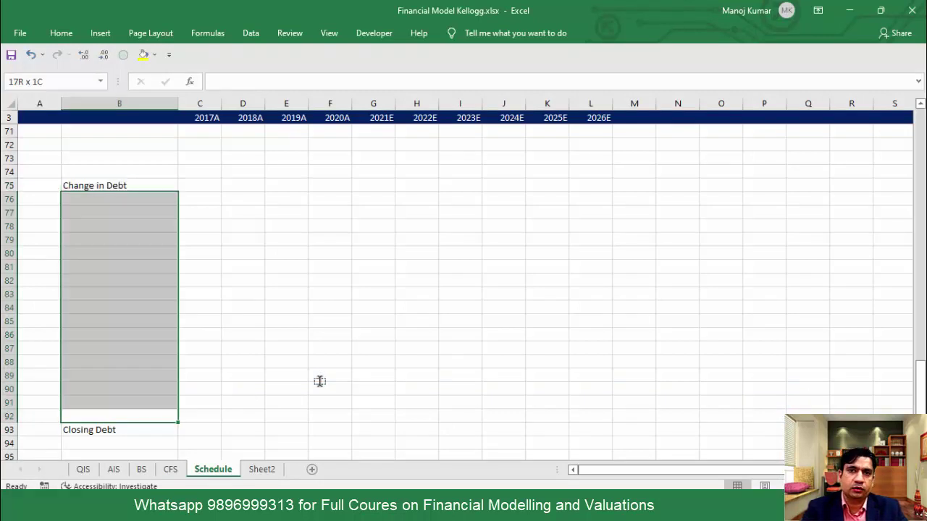
Step: Copy the Notes/Debentures type column for items (a) to (n) from the 10-K and paste it into Schedule starting at B96
key(Down)
key(Down)
key(Down)
key(Down)
key(Down)
key(Down)
key(Down)
key(Down)
key(Down)
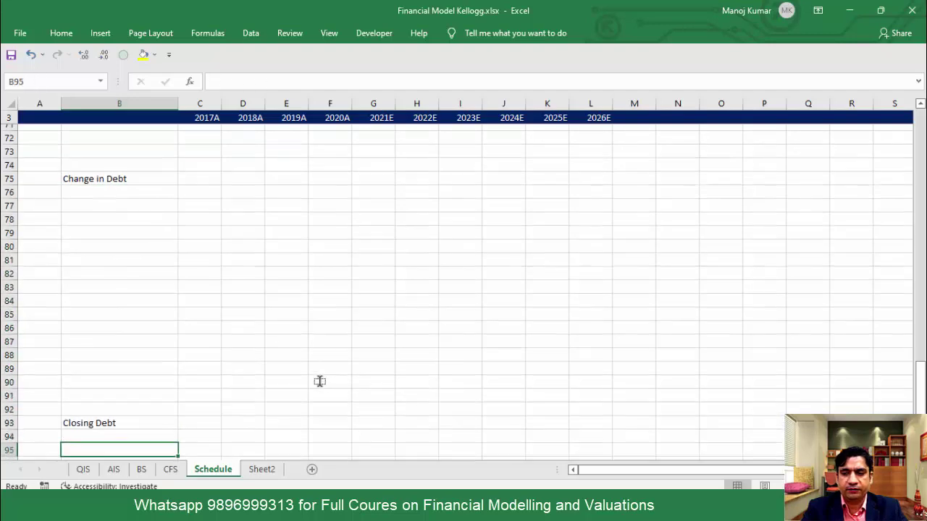
key(Down)
key(Down)
key(Down)
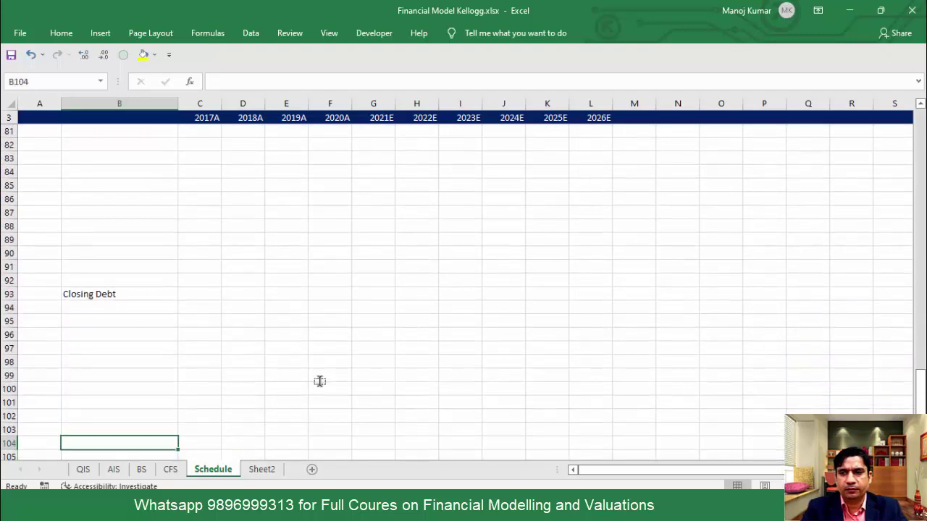
key(ctrl+Up)
key(Down)
key(alt+Tab)
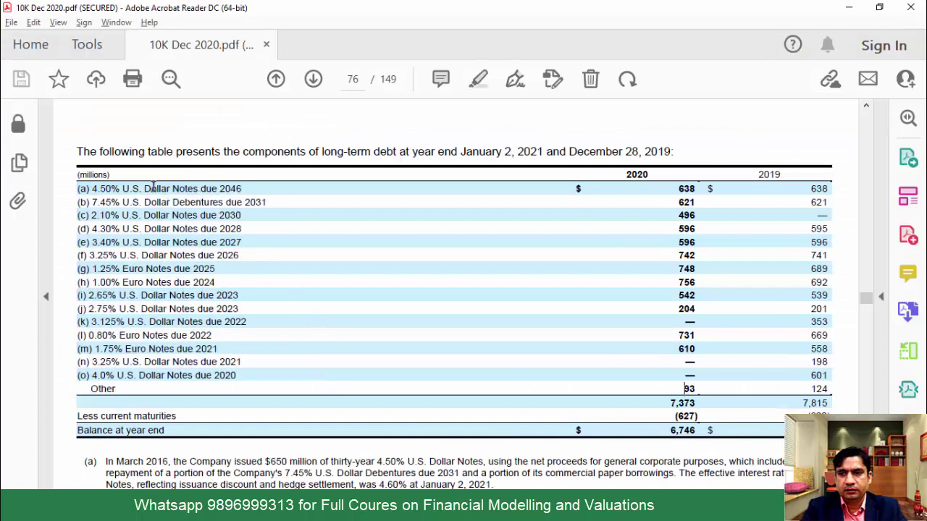
drag(153, 188, 187, 356)
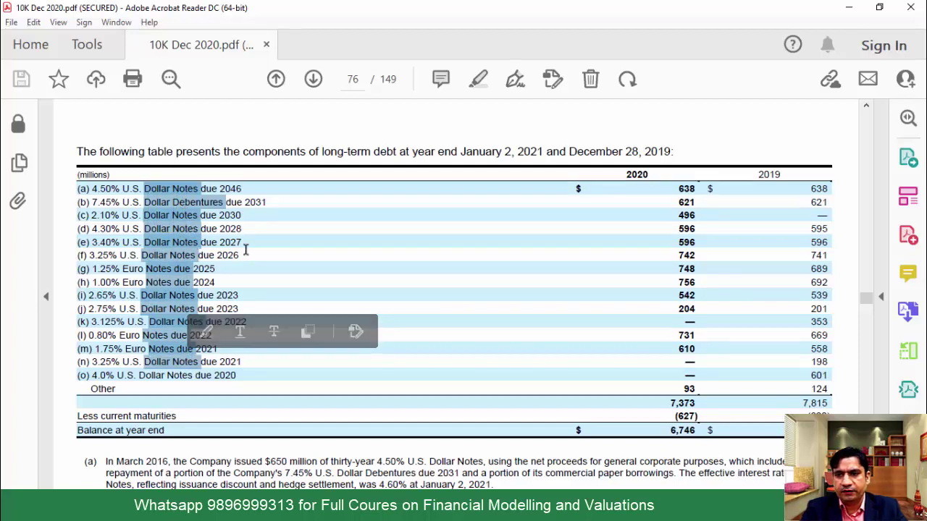
click(189, 201)
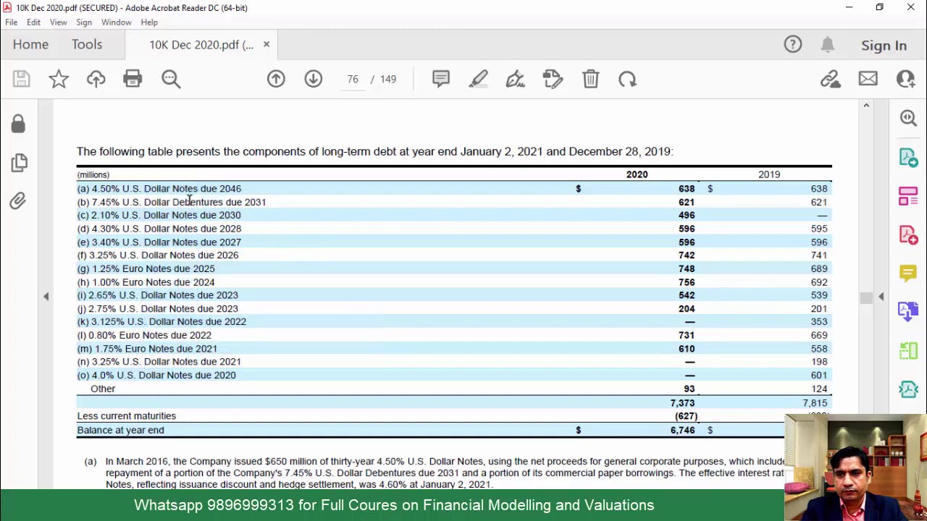
drag(174, 189, 190, 358)
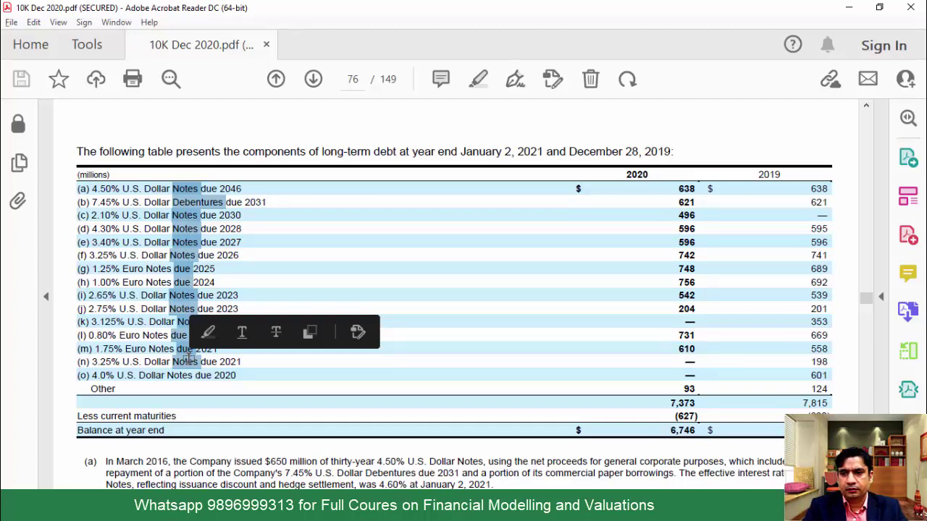
key(alt+Tab)
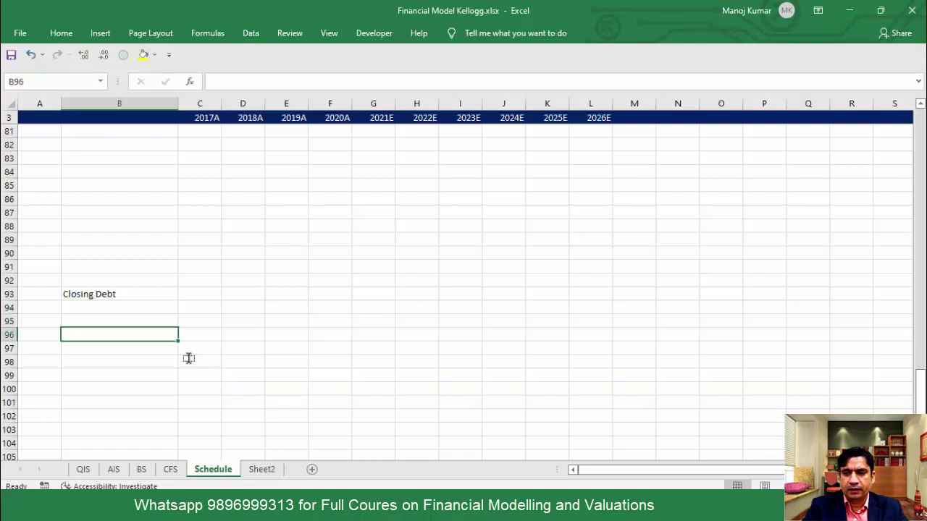
key(Down)
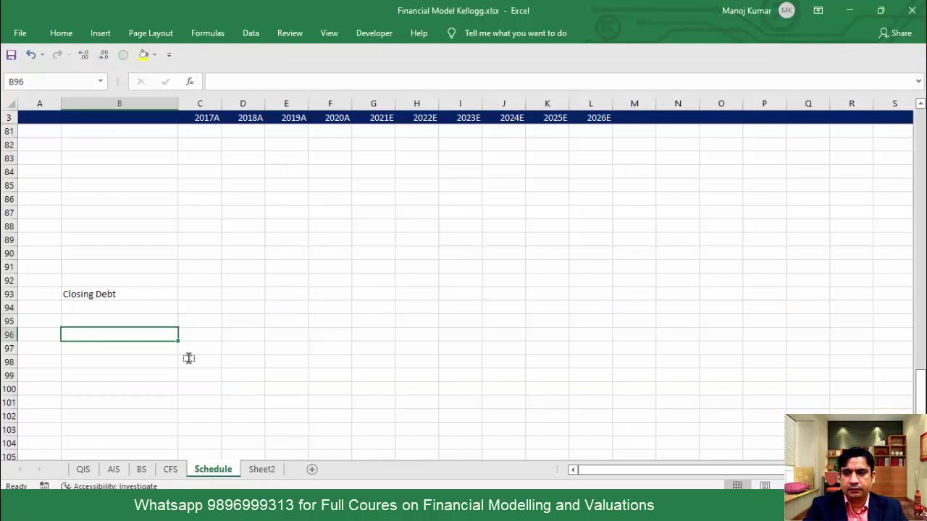
key(ctrl+v)
Step: Check the debt types against the 10-K and fill "Notes" from B101 down over the "due" entries in B102:B103
key(Down)
key(Down)
key(Down)
key(Down)
key(Down)
key(Down)
key(Down)
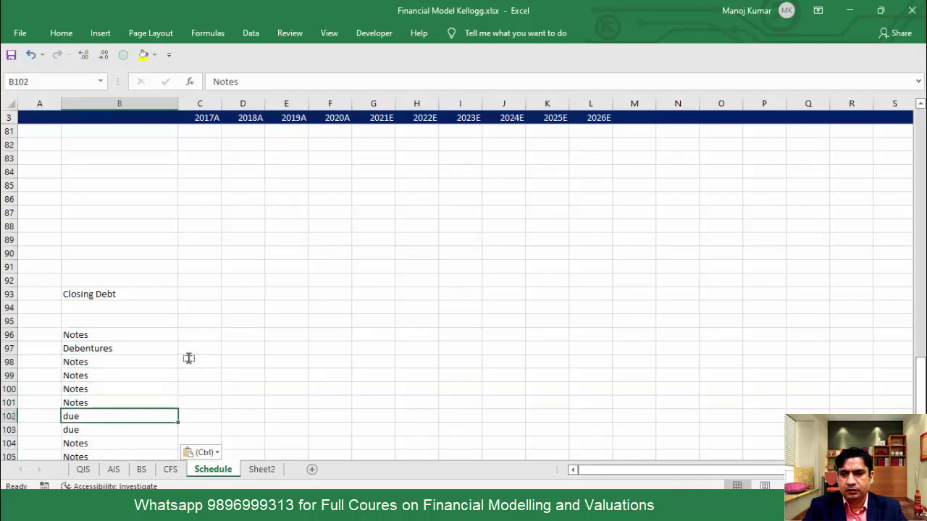
key(Up)
key(shift+Down)
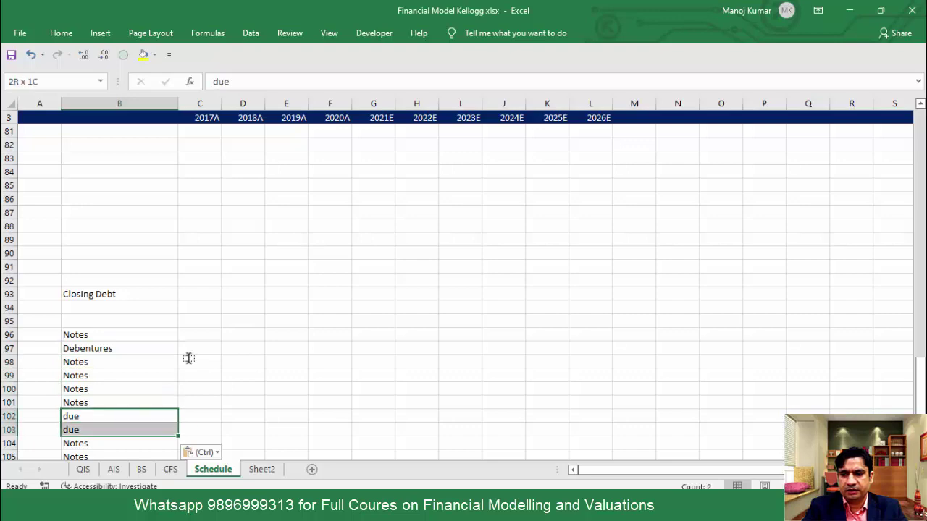
key(ctrl+c)
key(alt+Tab)
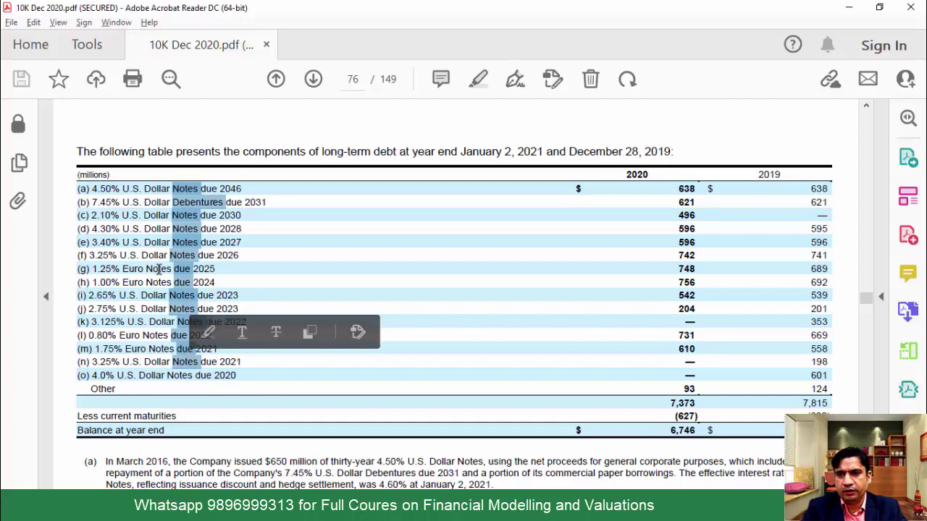
key(alt+Tab)
key(Down)
key(Up)
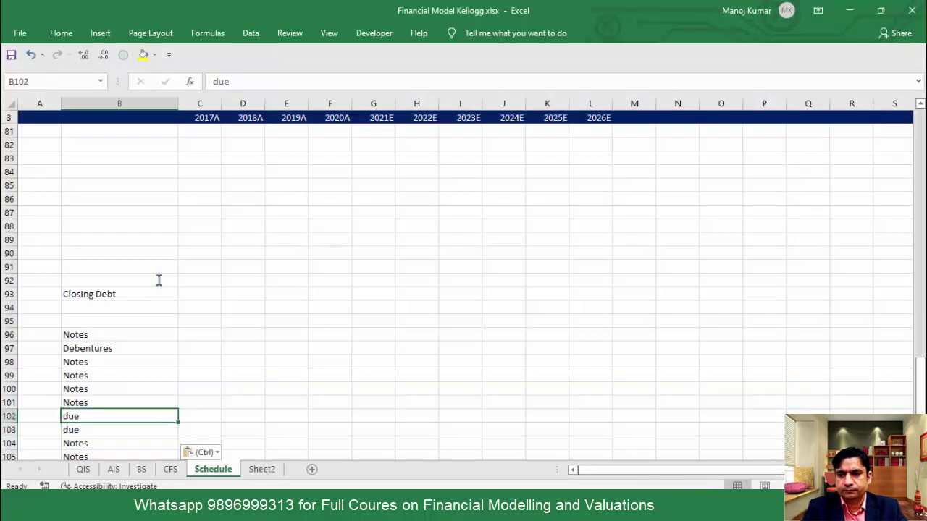
key(Up)
key(Up)
key(Down)
key(shift+Down)
key(shift+Down)
key(ctrl+d)
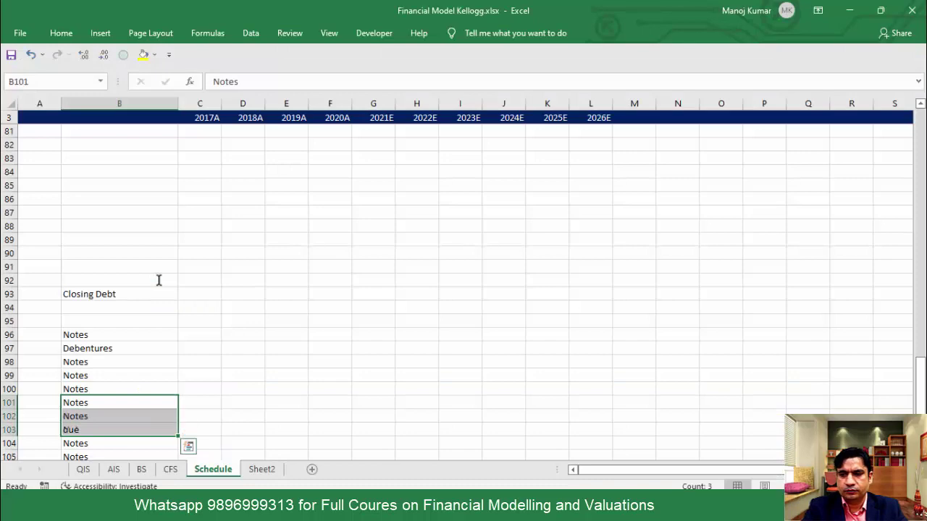
Step: Check item (o) in the 10-K and fill "Notes" down into B110 below the pasted list
key(alt+Tab)
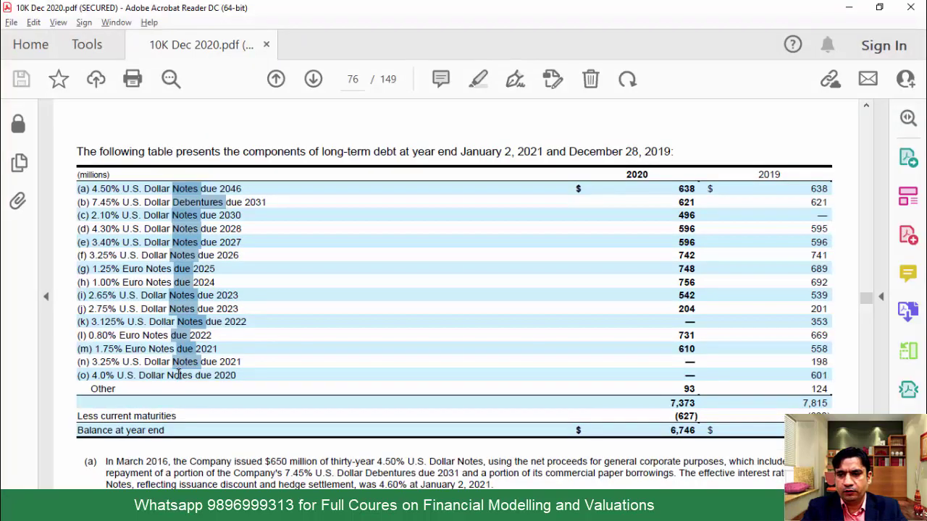
key(alt+Tab)
key(Down)
key(Down)
key(Down)
key(Down)
key(Down)
key(Down)
key(Down)
key(Down)
key(Down)
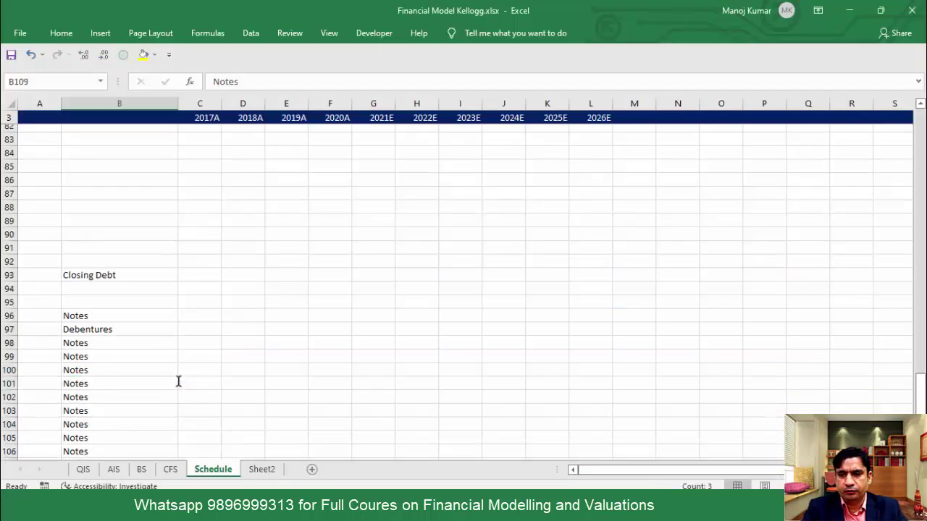
key(ctrl+d)
Step: Check the remaining debt types against the 10-K and fill "Notes" from B106 down over the "due" entries in B107:B108
key(Up)
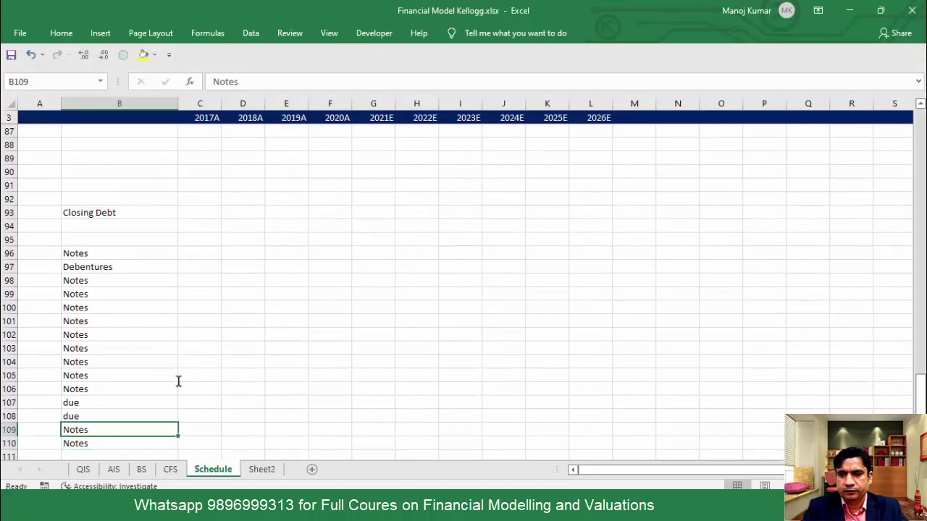
key(Up)
key(Up)
key(shift+Down)
key(alt+Tab)
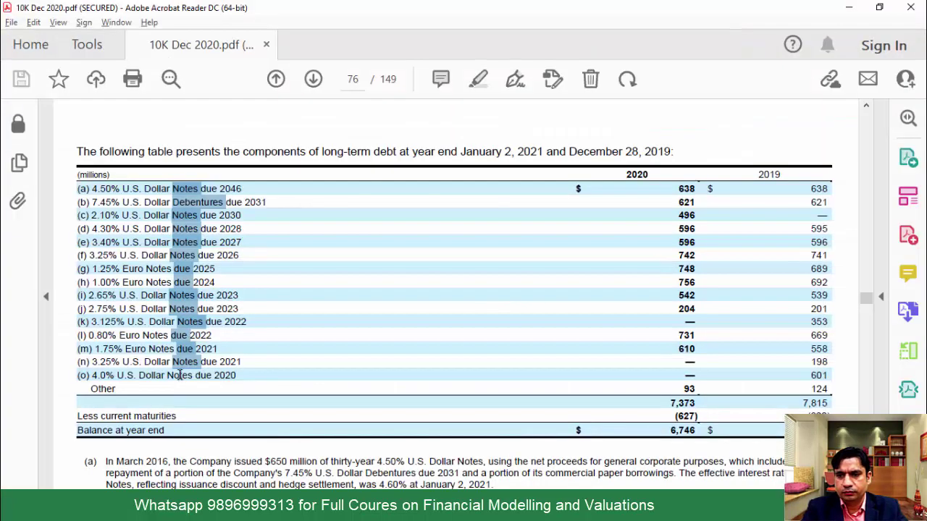
key(alt+Tab)
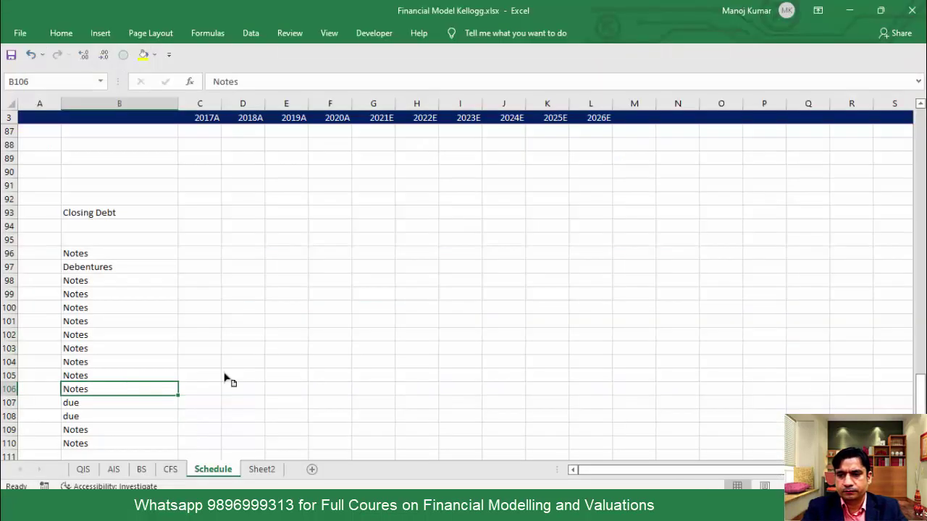
key(shift+Down)
key(shift+Down)
key(ctrl+d)
Step: Check the last component in the 10-K, add "Other" in B111 below the Notes entries, and select the list B96:B111
key(Down)
key(Down)
key(Down)
key(Down)
key(Down)
key(Down)
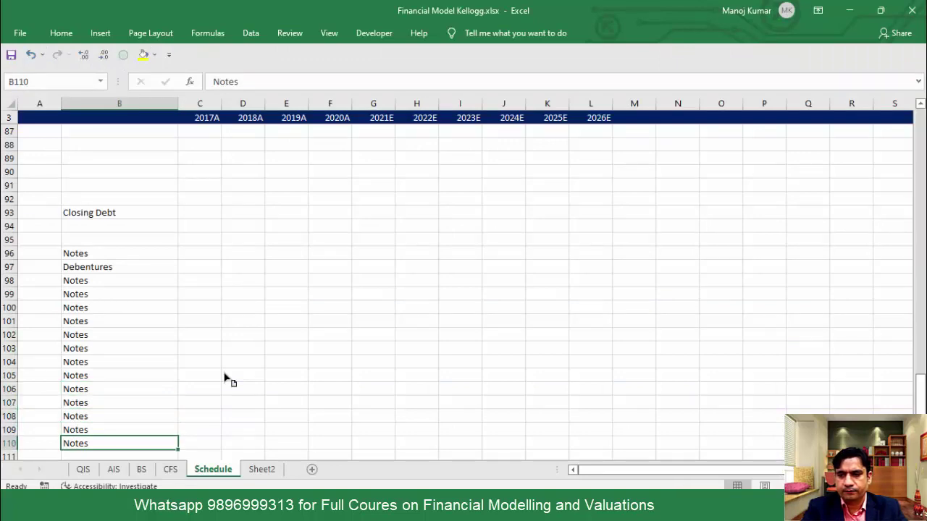
key(alt+Tab)
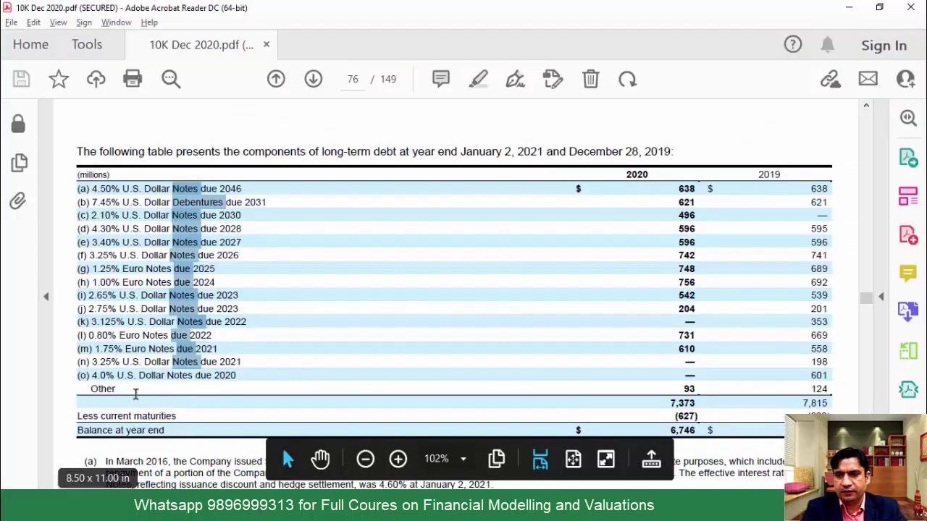
key(alt+Tab)
text(Othe)
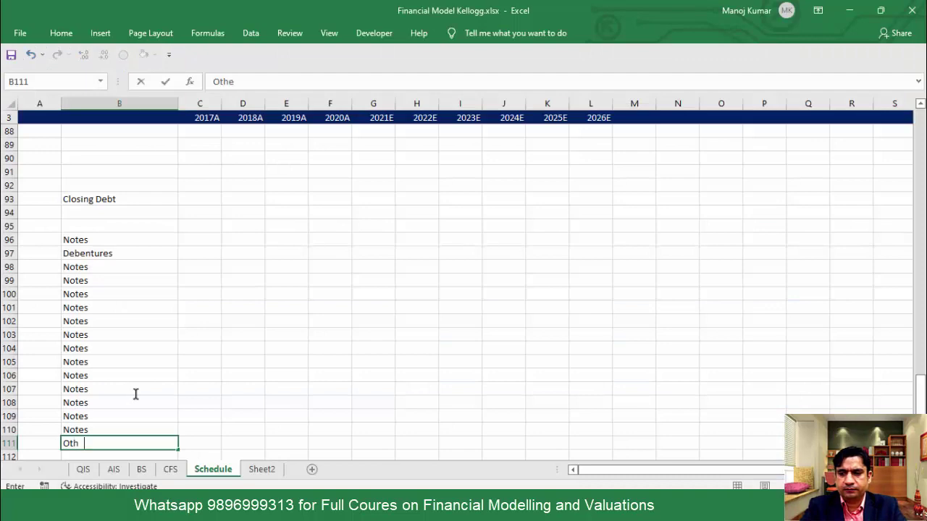
key(Return)
key(Up)
key(ctrl+shift+Up)
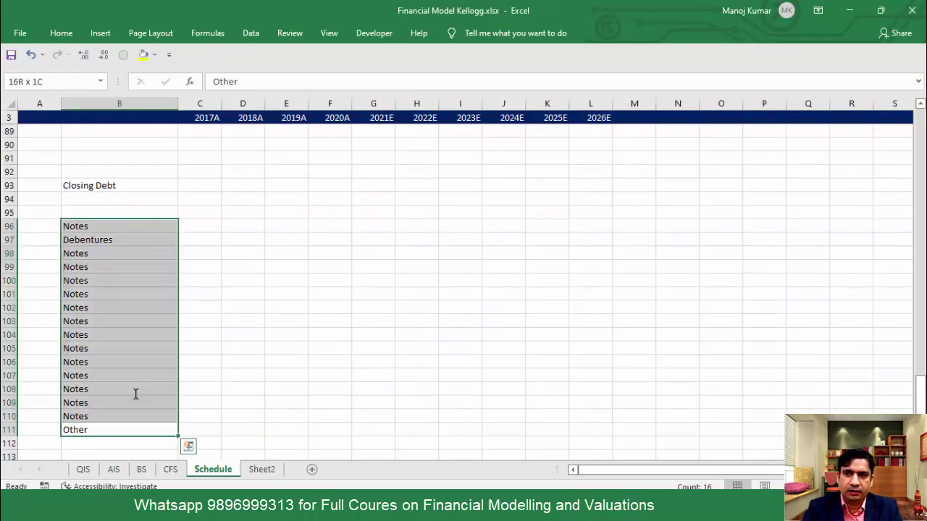
Step: Copy the 2020 amounts for all debt components, including Other, from the 10-K and paste them into the 2020A column starting at F96
key(alt+Tab)
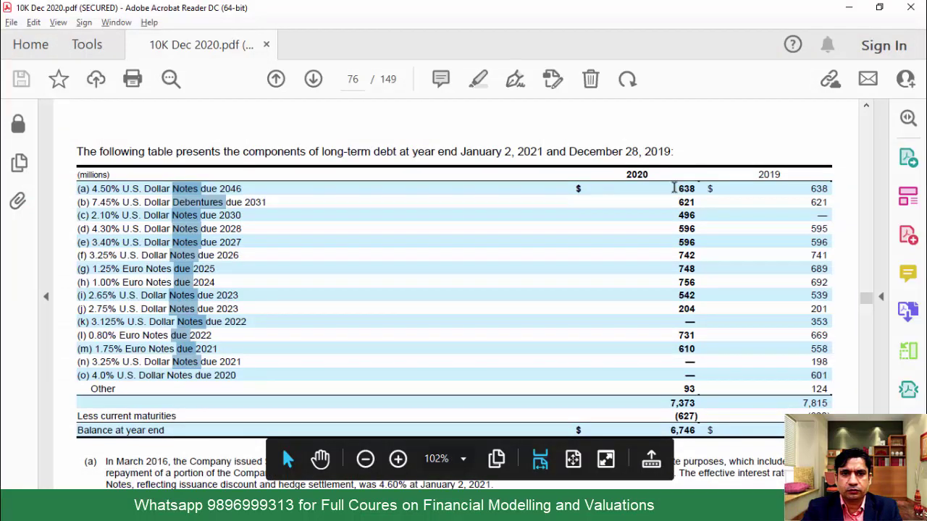
drag(673, 188, 711, 391)
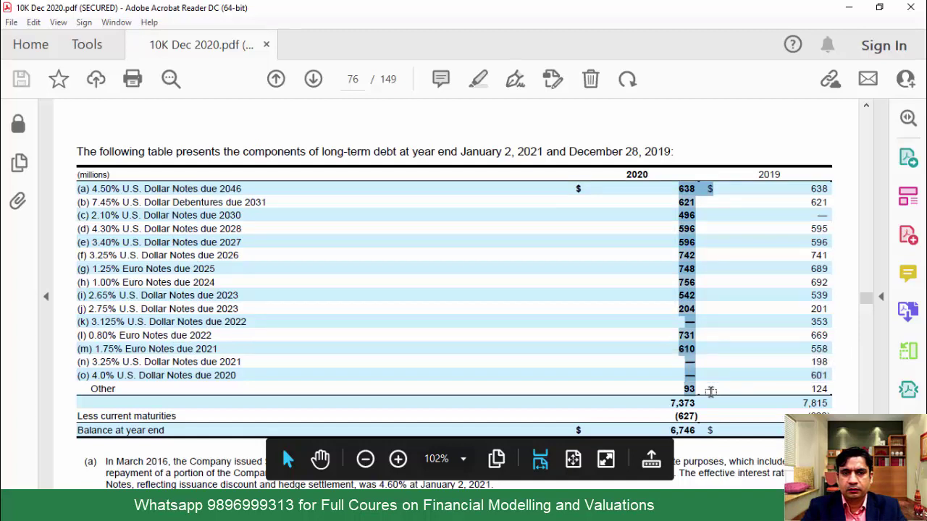
click(711, 392)
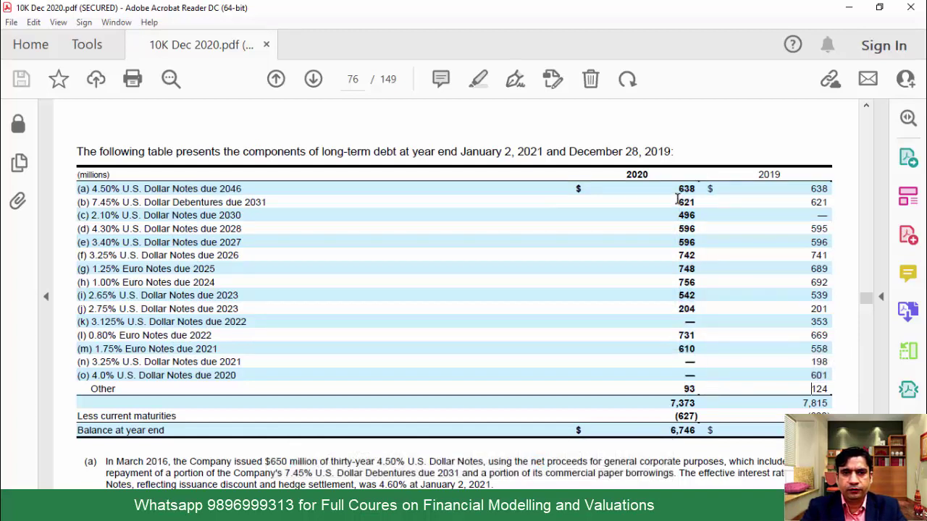
mouse_move(675, 187)
mouse_down()
mouse_move(695, 409)
mouse_move(697, 389)
mouse_up()
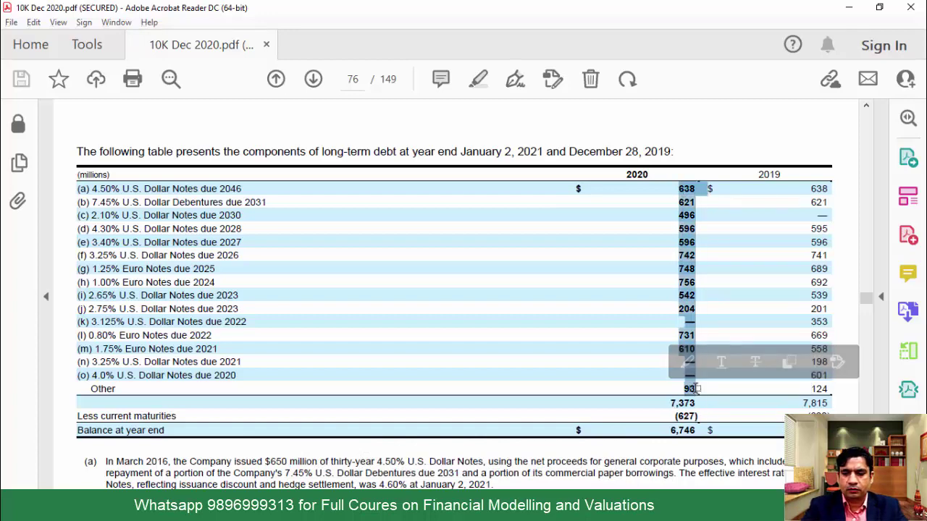
key(alt+Tab)
key(Right)
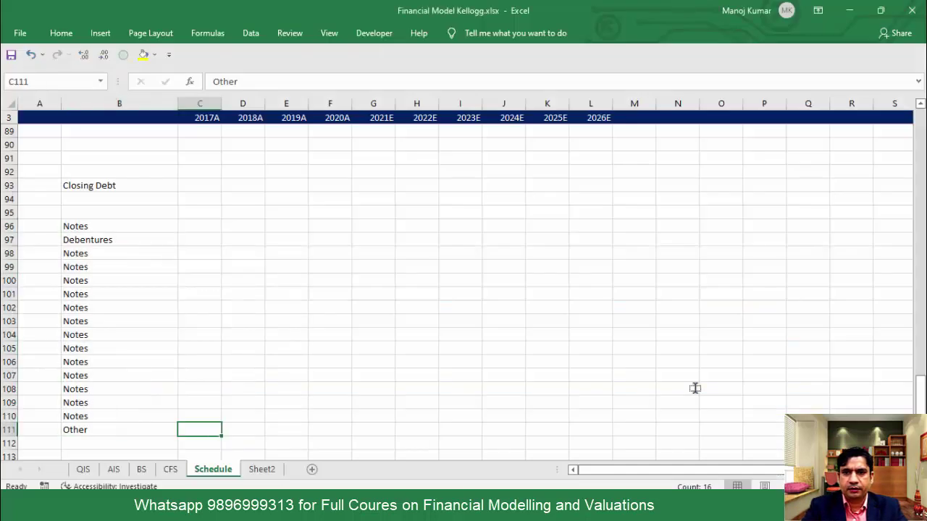
key(Right)
key(Right)
key(Right)
key(Up)
key(Up)
key(Up)
key(Up)
key(Up)
key(Up)
key(Up)
key(Up)
key(Up)
key(Up)
key(Up)
key(Up)
key(Up)
key(Up)
key(Up)
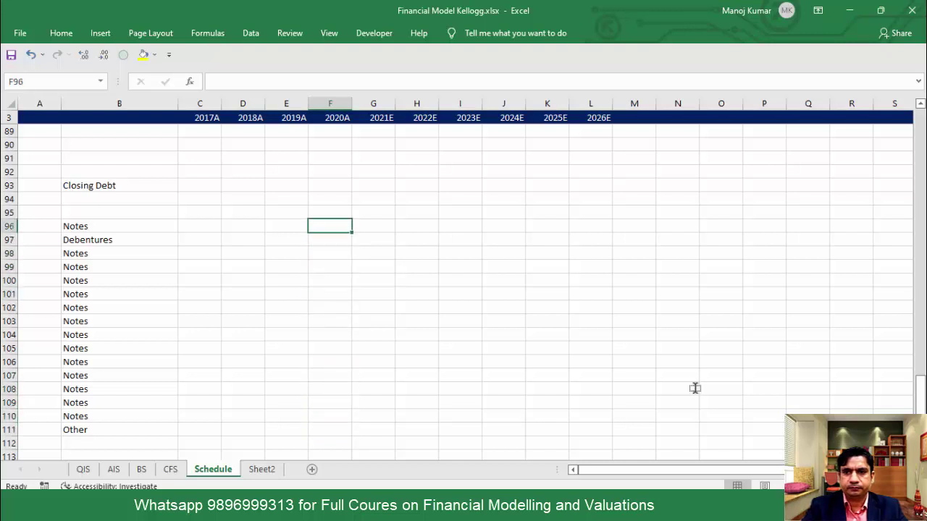
key(ctrl+v)
key(shift+space)
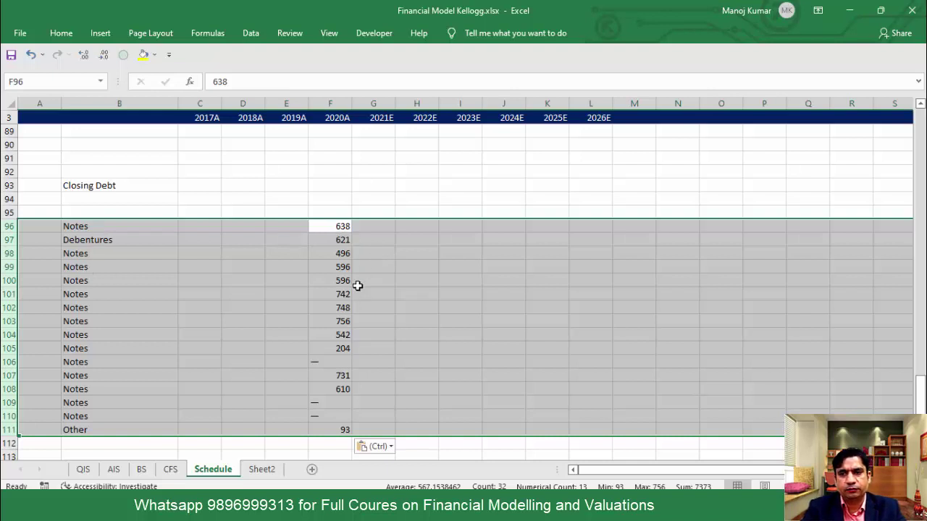
Step: Replace the dashes in the 2020A debt amounts at F109:F110 and F106 with 0
key(ctrl+Down)
key(Up)
key(Up)
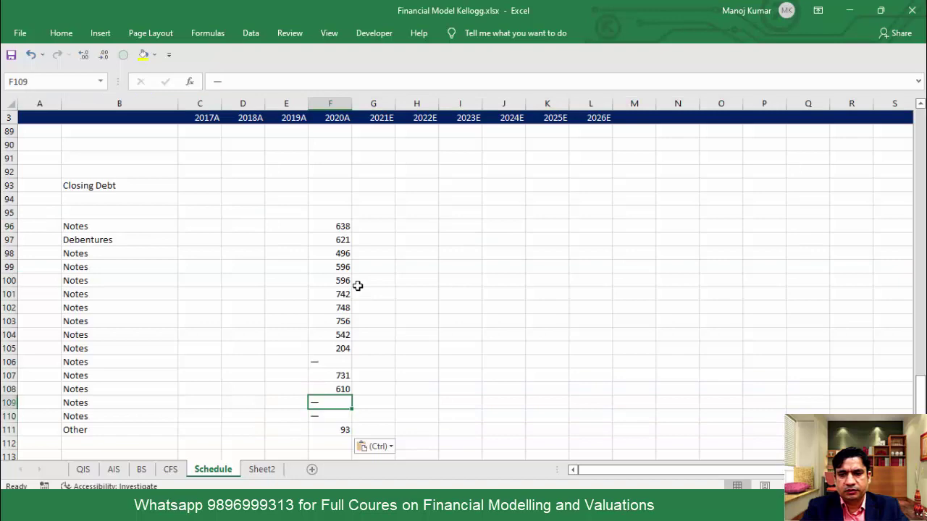
key(shift+Down)
text(0)
key(ctrl+Return)
key(Up)
key(Up)
key(Up)
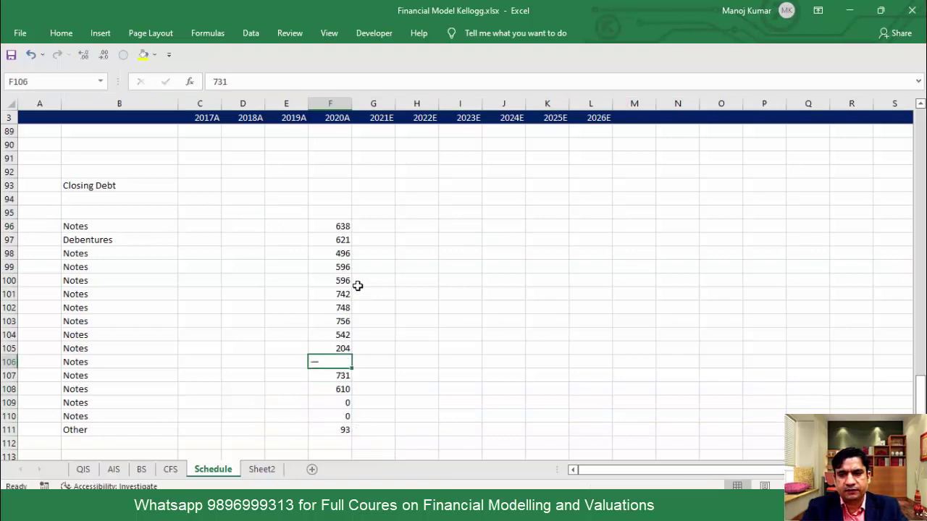
text(0)
key(Return)
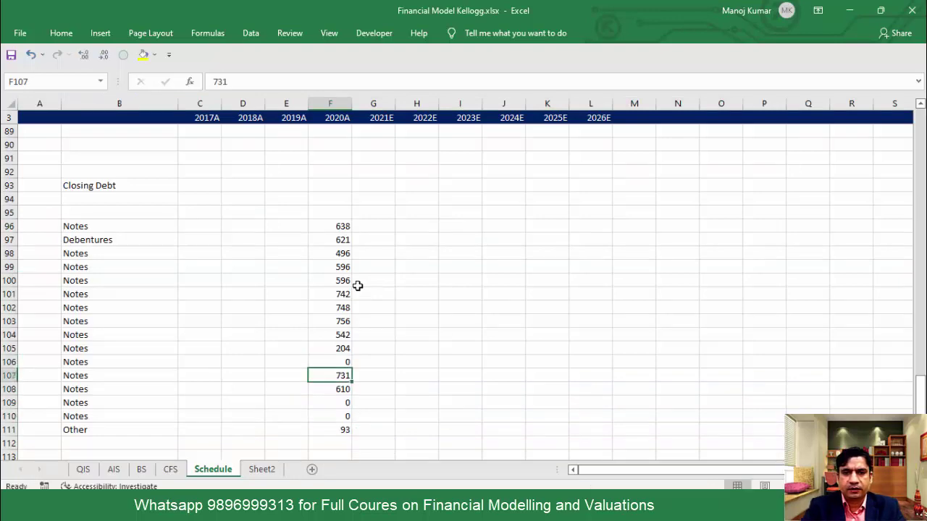
Step: Copy the interest rates for items (a) to (o) from the 10-K and paste them into Schedule starting at C96
key(alt+Tab)
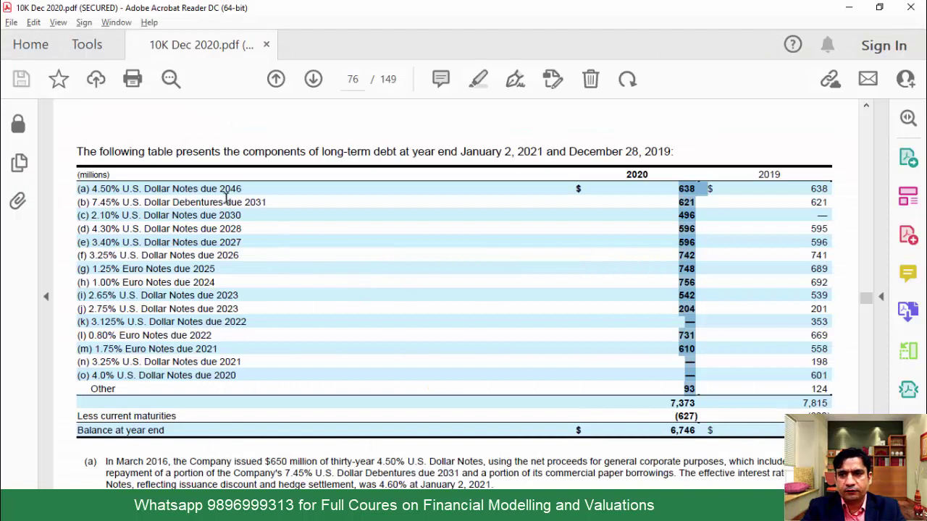
drag(93, 188, 95, 370)
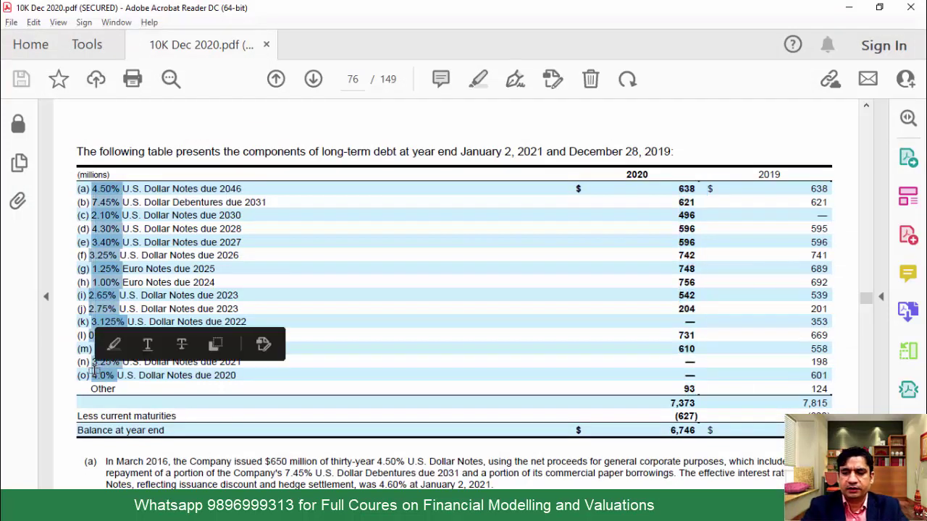
key(alt+Tab)
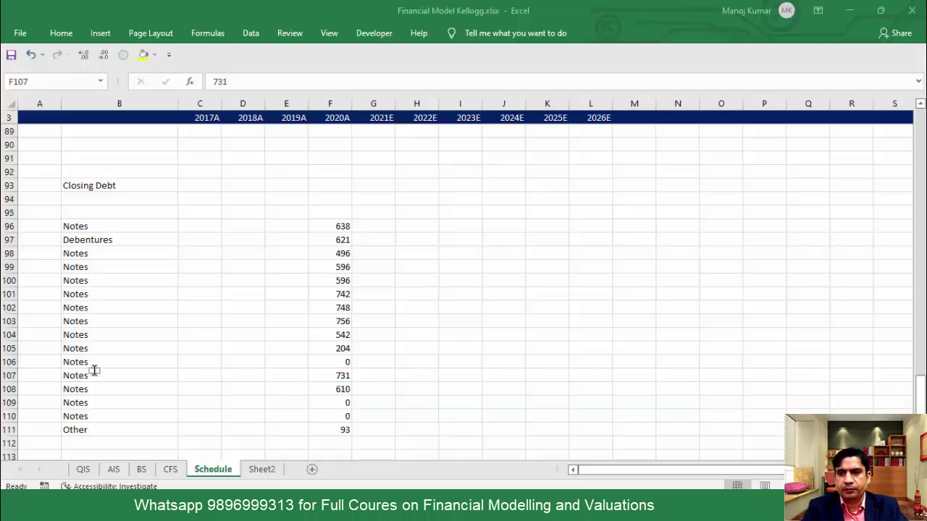
key(ctrl+Up)
key(Left)
key(Left)
key(Left)
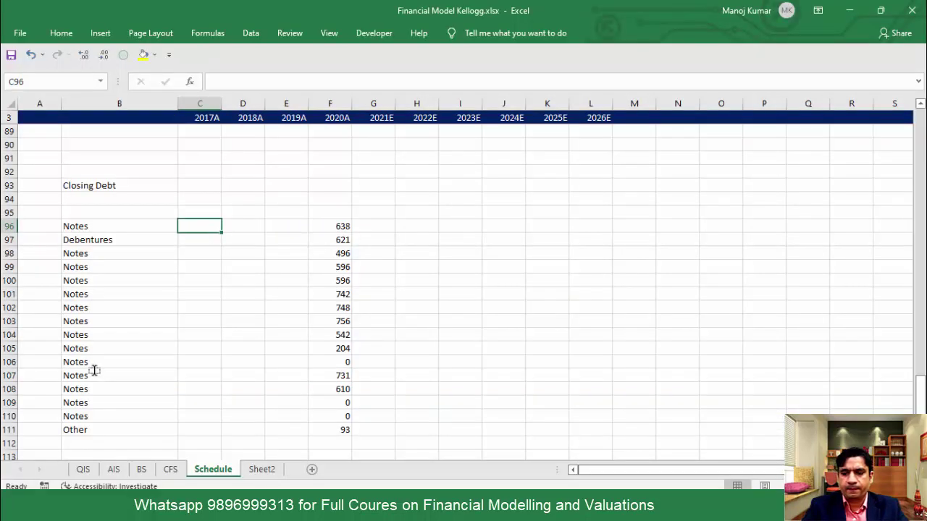
text(4.50% 7.45% 2.10% 4.30% 3.40% 3.25% 1.25% 1.00% 2.65% 2.75% 3.13% 0.80% 1.75% 3.25% 4.00%)
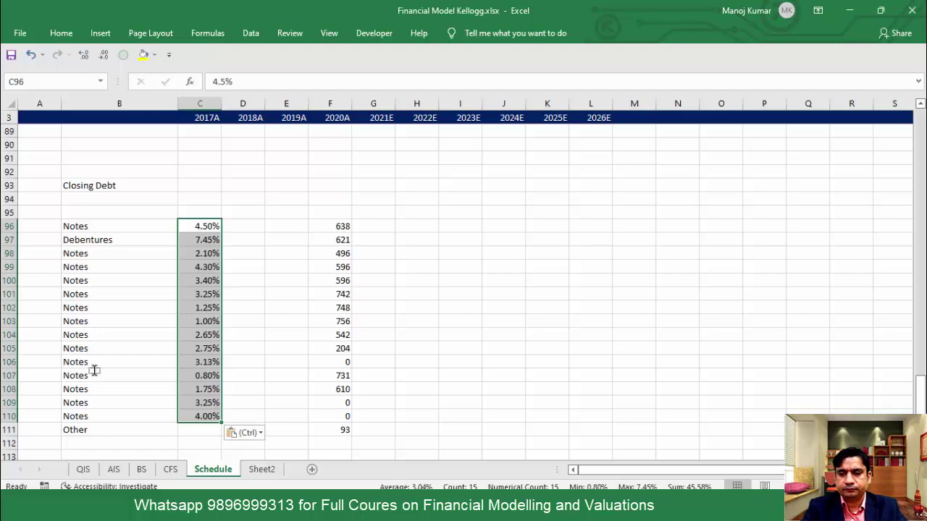
Step: Copy the maturity years for items (a) to (f) from the 10-K and paste them into Schedule starting at E96
key(alt+Tab)
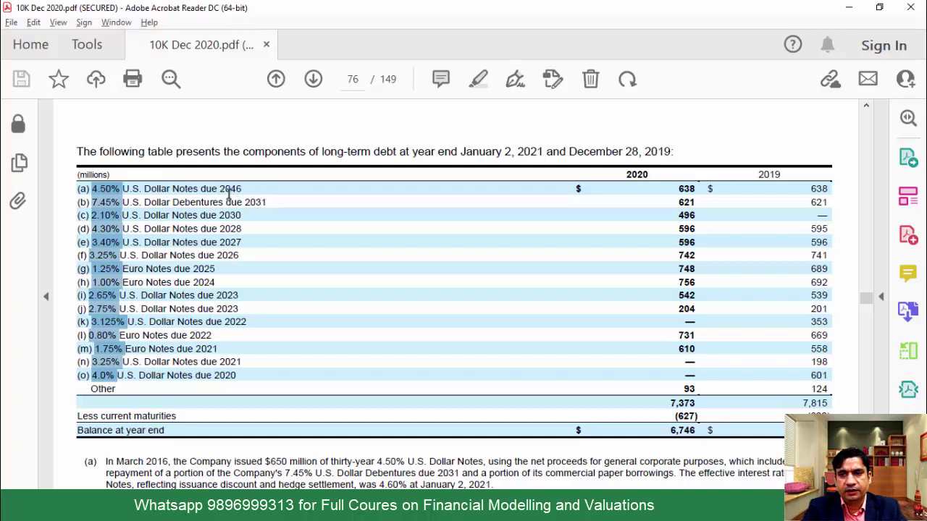
drag(221, 187, 248, 381)
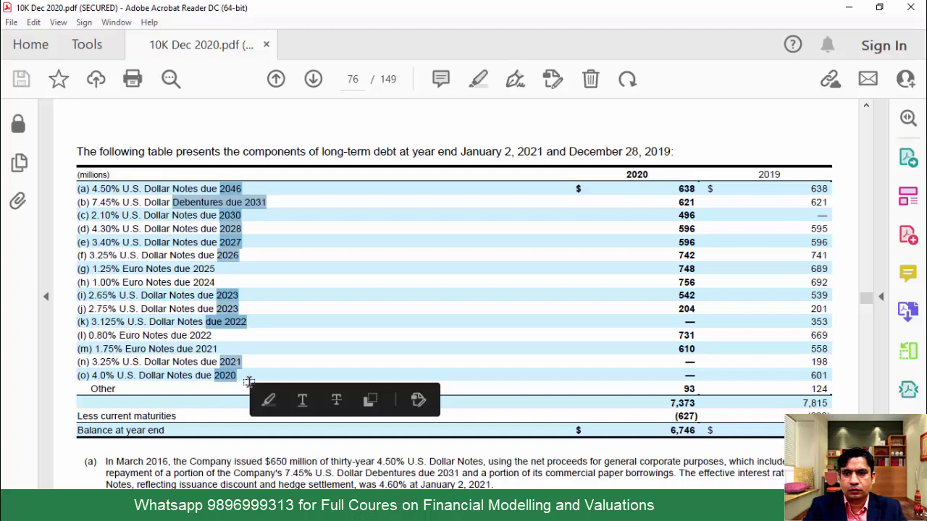
click(307, 286)
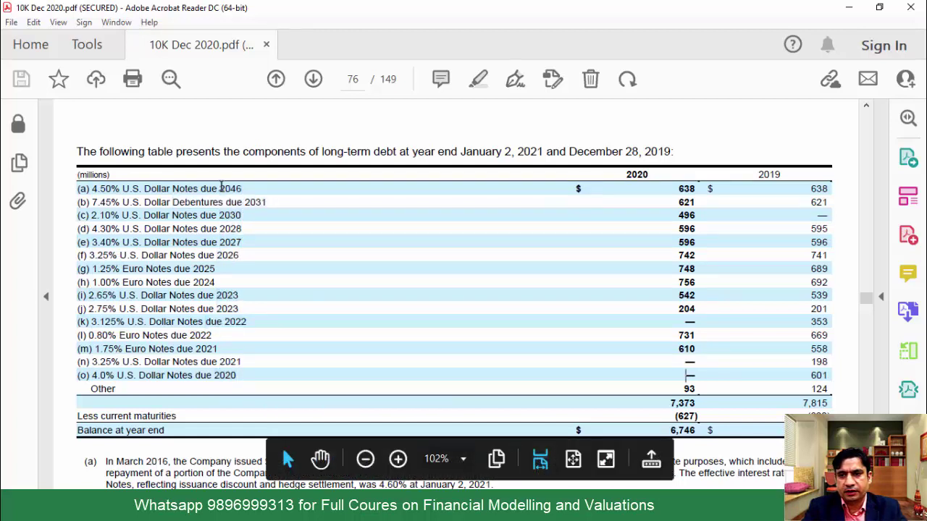
drag(220, 182, 257, 254)
key(ctrl+c)
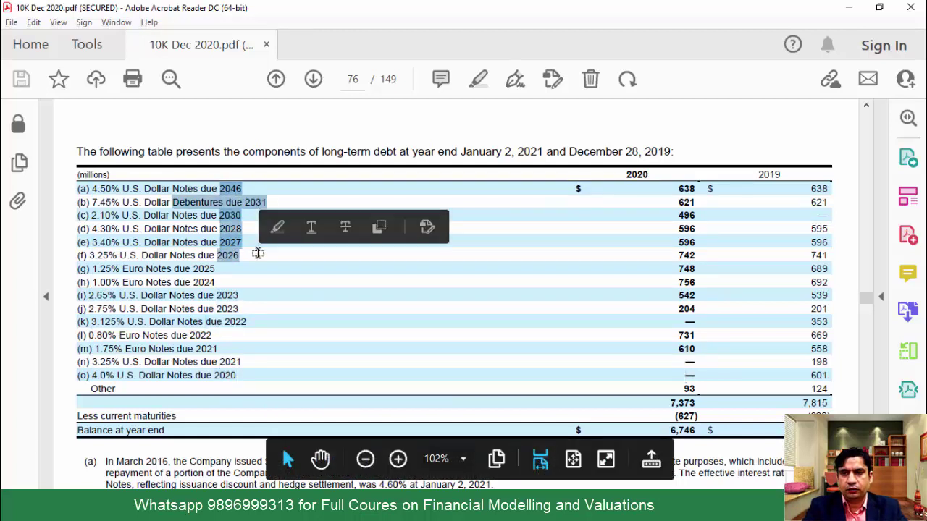
key(alt+Tab)
key(Right)
key(Right)
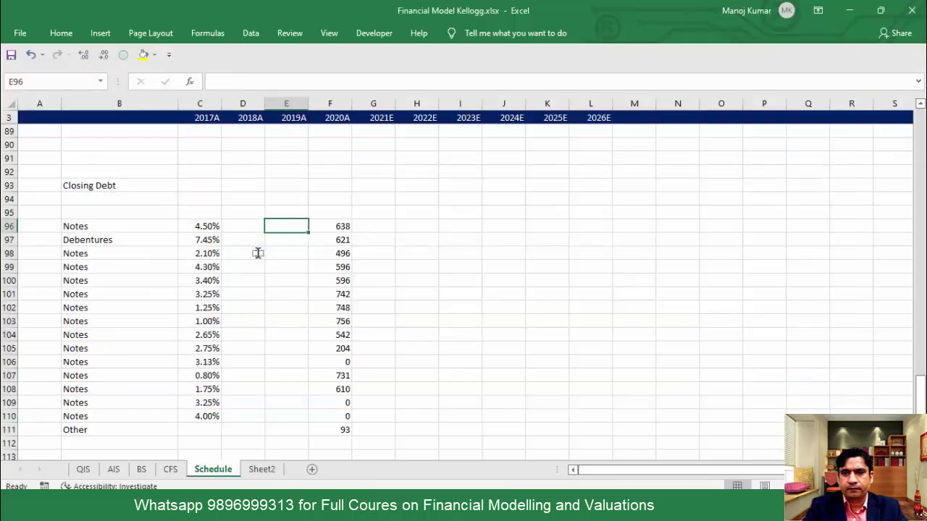
key(ctrl+v)
Step: Remove the words "Debentures due" from E97 so that the cell holds only the year 2031
key(Down)
key(Down)
key(Up)
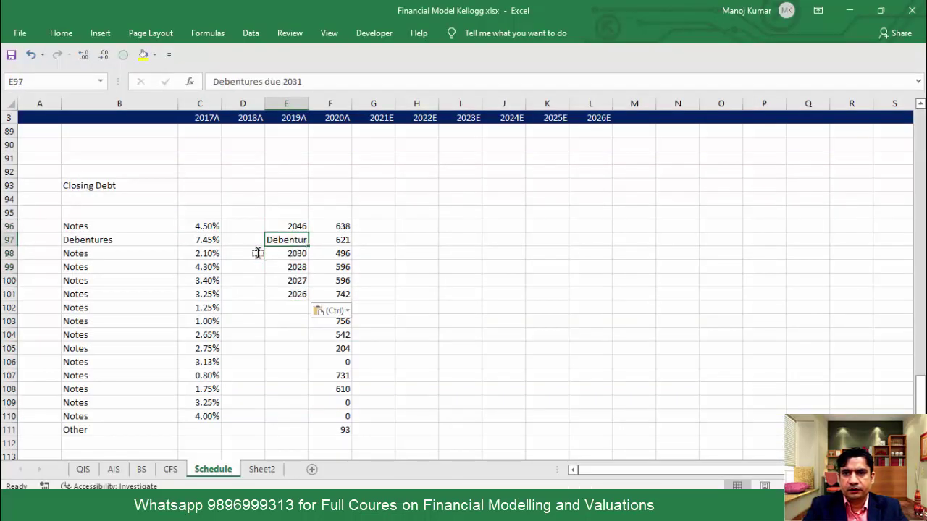
key(F2)
key(ctrl+Left)
key(ctrl+shift+Left)
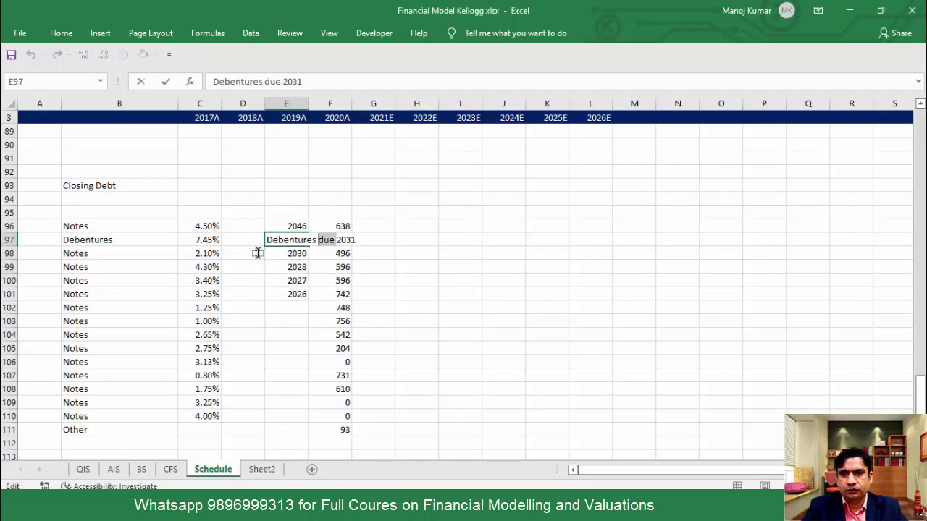
key(ctrl+shift+Left)
key(Delete)
key(Return)
key(Up)
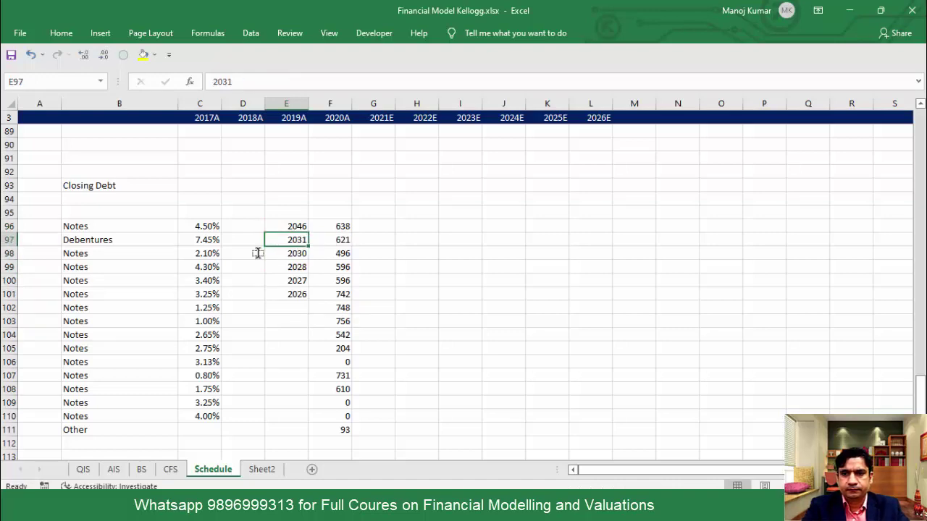
Step: Copy the maturity years 2025 and 2024 for items (g) and (h) from the 10-K and paste them starting at E102
key(alt+Tab)
drag(193, 269, 223, 280)
key(ctrl+c)
key(alt+Tab)
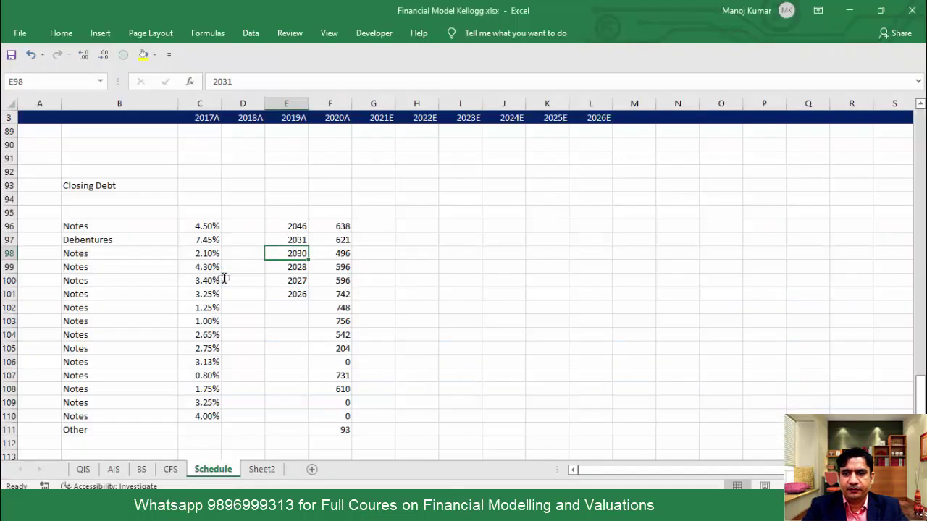
key(Down)
key(Down)
key(Down)
key(Down)
key(ctrl+v)
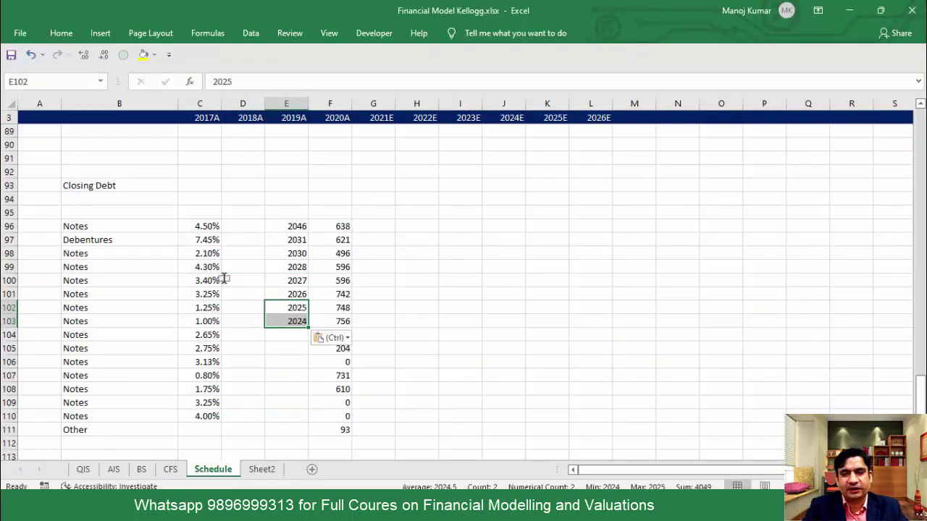
Step: Copy the maturity years for items (i) to (k) from the 10-K, paste them starting at E104, and go to E106
key(alt+Tab)
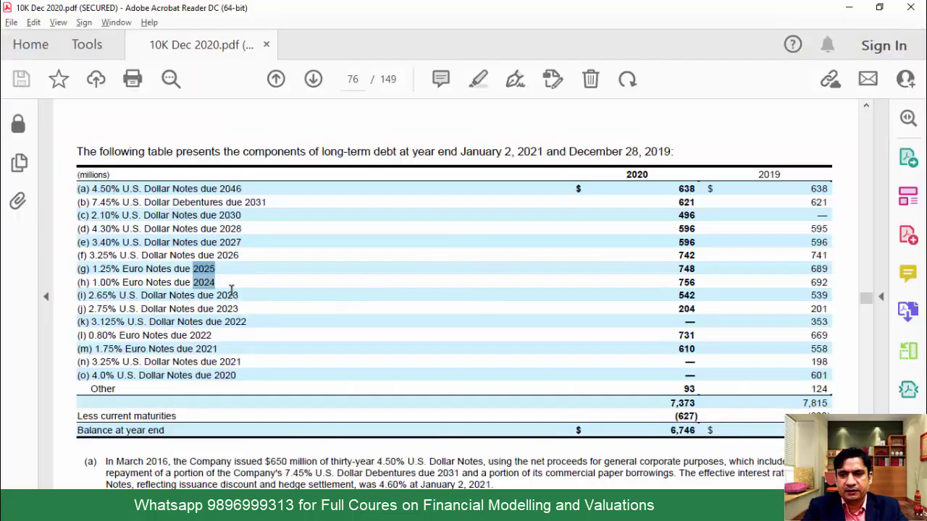
drag(218, 293, 254, 320)
key(ctrl+c)
key(alt+Tab)
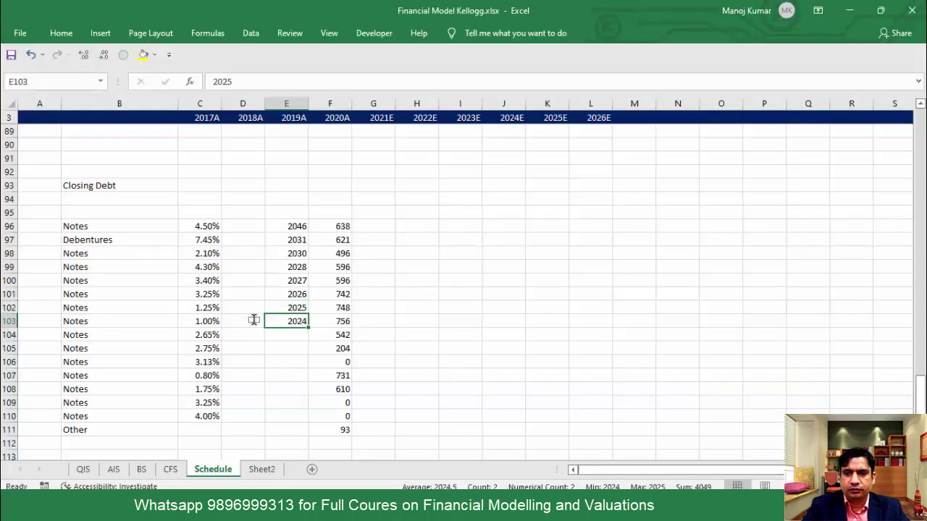
key(Down)
key(ctrl+v)
key(Down)
key(Down)
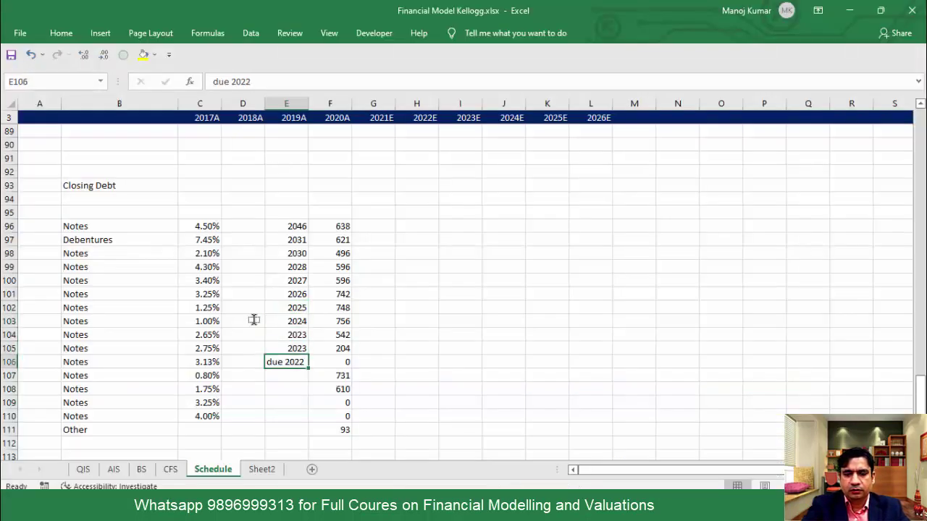
Step: Remove the word "due" from E106 so that the cell holds only the year 2022
key(F2)
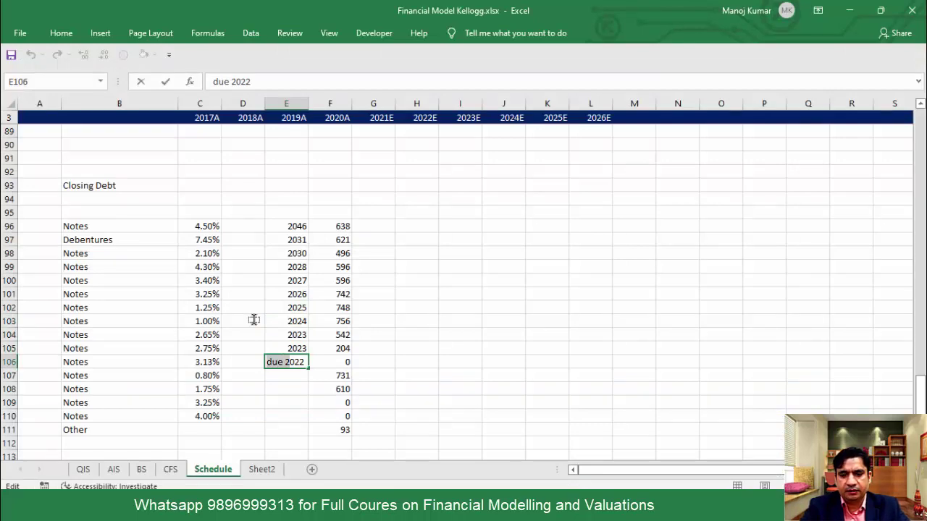
key(BackSpace)
key(BackSpace)
key(BackSpace)
key(BackSpace)
key(ctrl+Return)
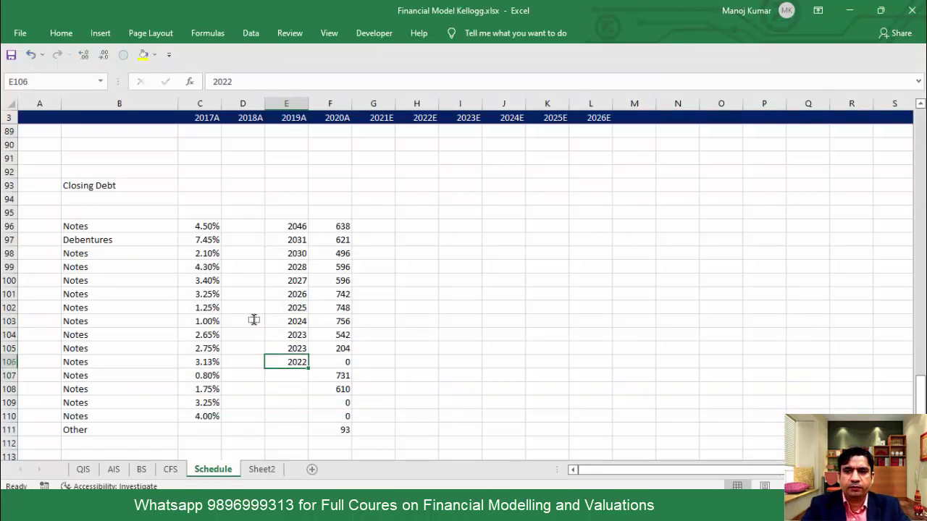
Step: Copy the maturity years 2022 and 2021 for items (l) and (m) from the 10-K and paste them starting at E107
key(alt+Tab)
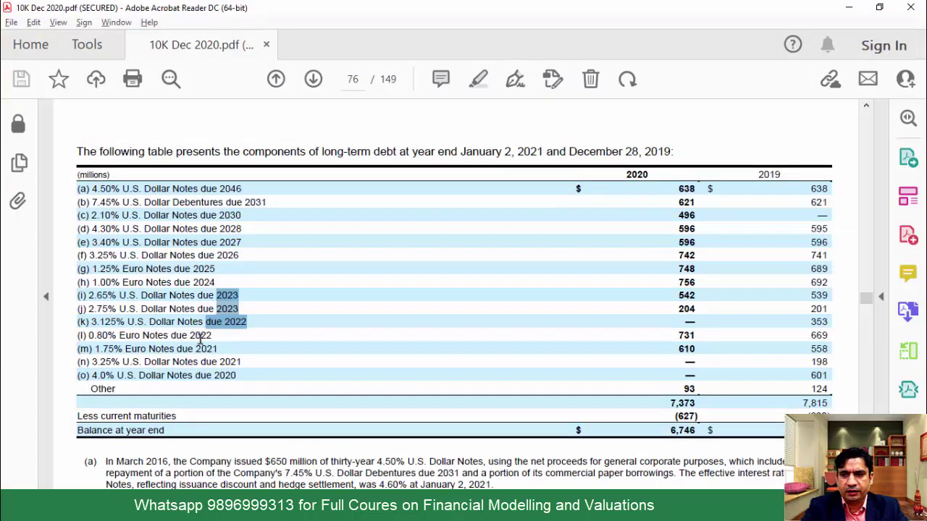
drag(190, 336, 216, 349)
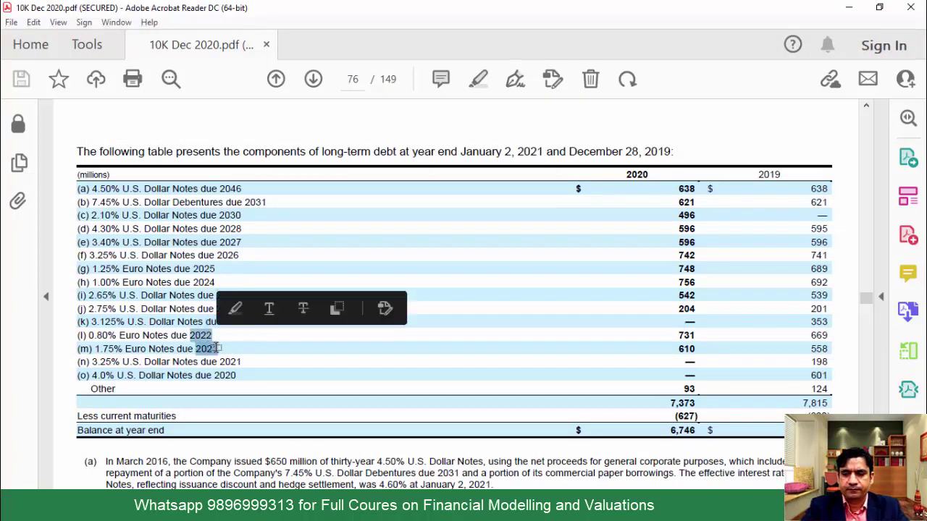
key(alt+Tab)
key(Down)
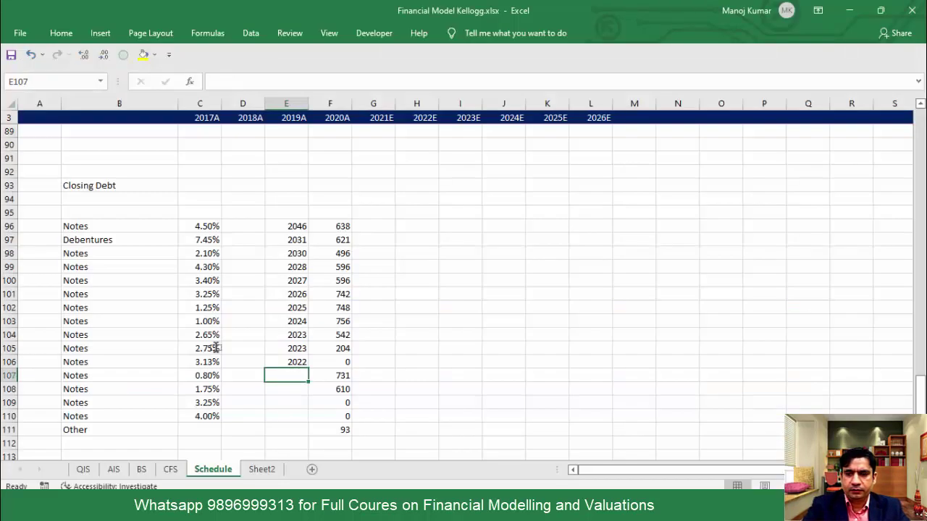
key(ctrl+v)
Step: Copy the maturity years 2021 and 2020 for items (n) and (o) from the 10-K, paste them starting at E109, and go to E111
key(alt+Tab)
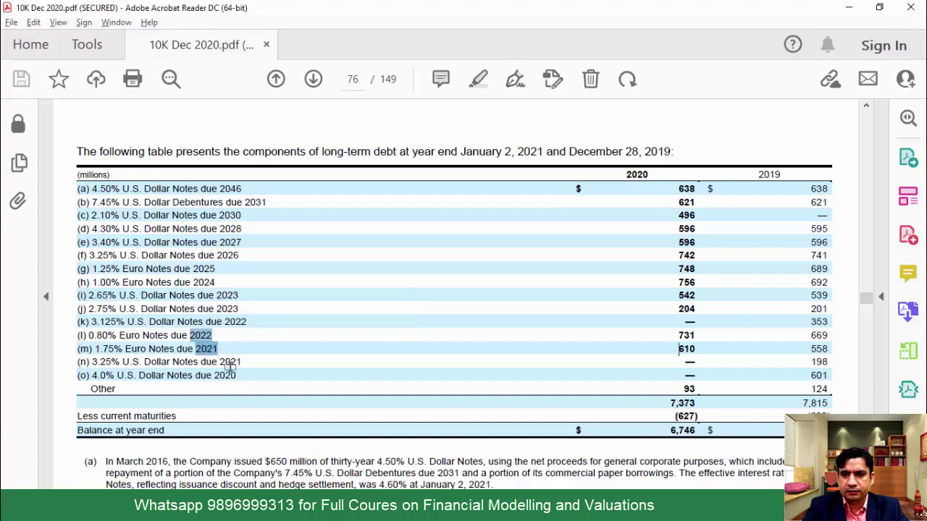
drag(220, 361, 238, 379)
key(ctrl+c)
key(alt+Tab)
key(Down)
key(Down)
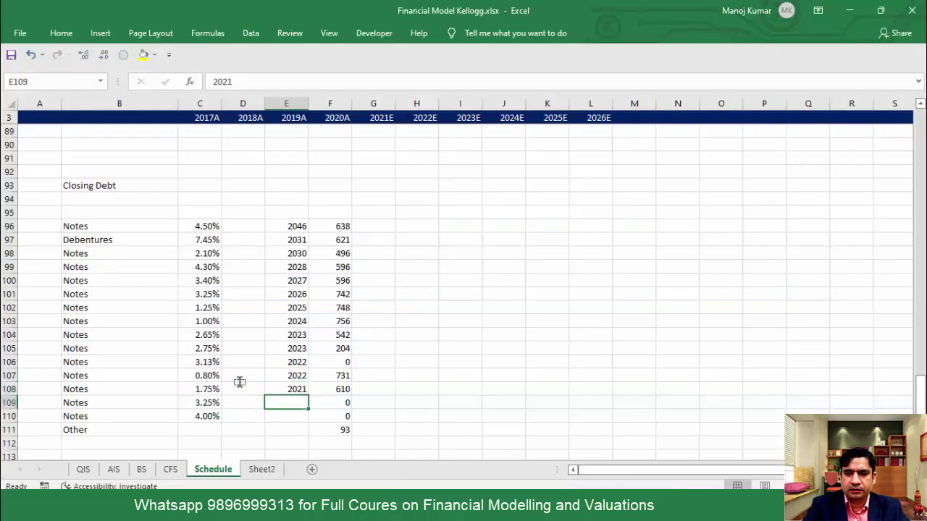
key(ctrl+v)
key(Down)
key(Down)
key(Down)
key(Down)
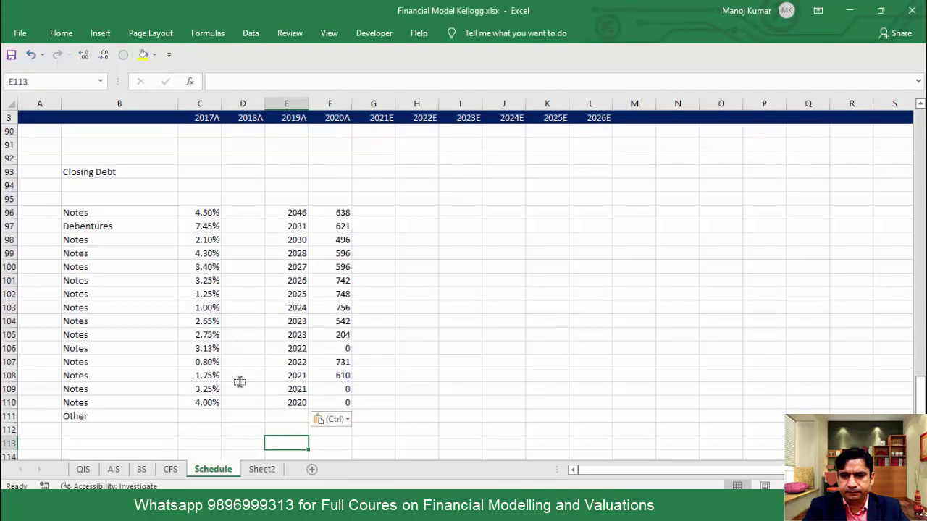
key(Up)
key(Up)
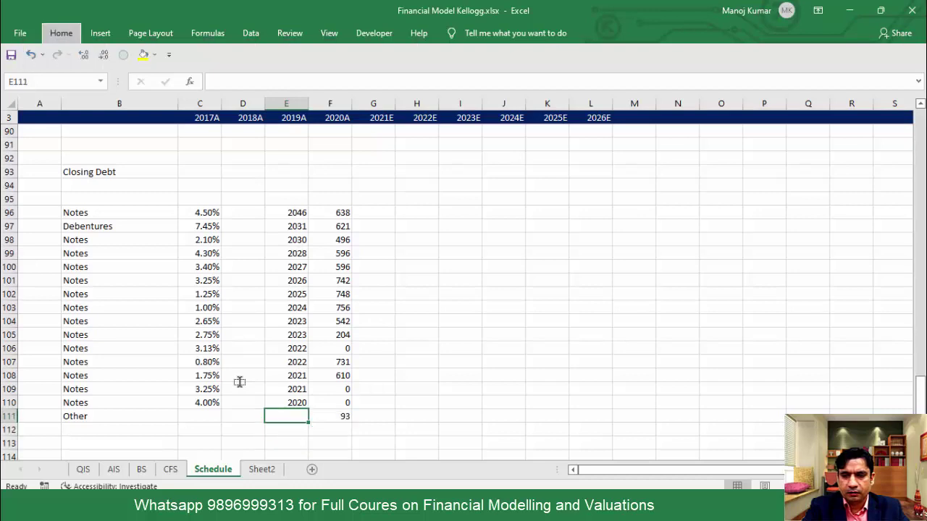
Step: Check the Other line of the 10-K's long-term debt table for a maturity year
key(alt+Tab)
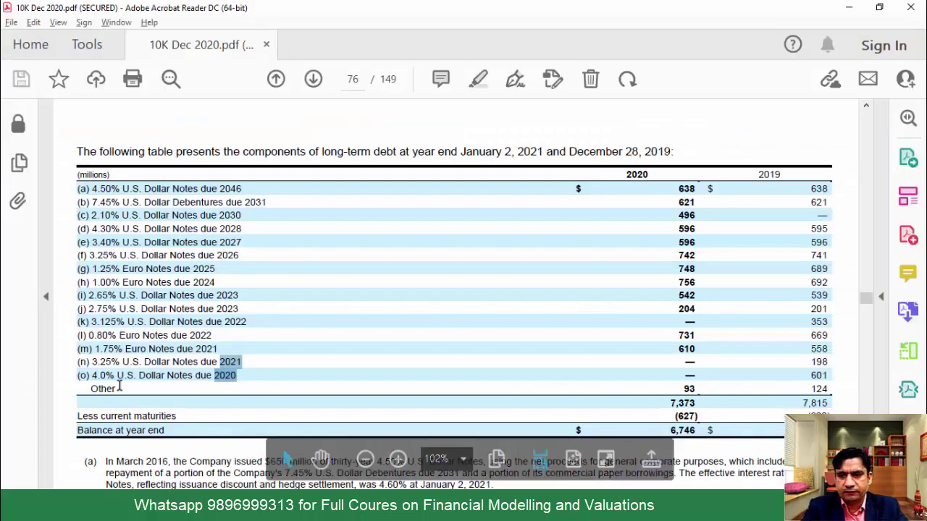
drag(91, 388, 118, 377)
click(225, 377)
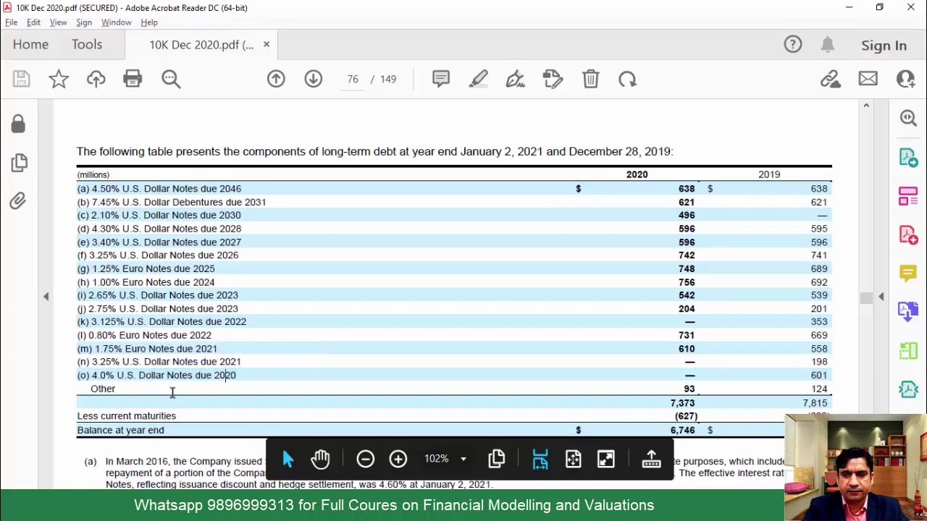
Step: Back in the Schedule sheet, enter the column headers Year in E95 and Amount in F95
key(alt+Tab)
key(Up)
key(ctrl+Up)
key(Up)
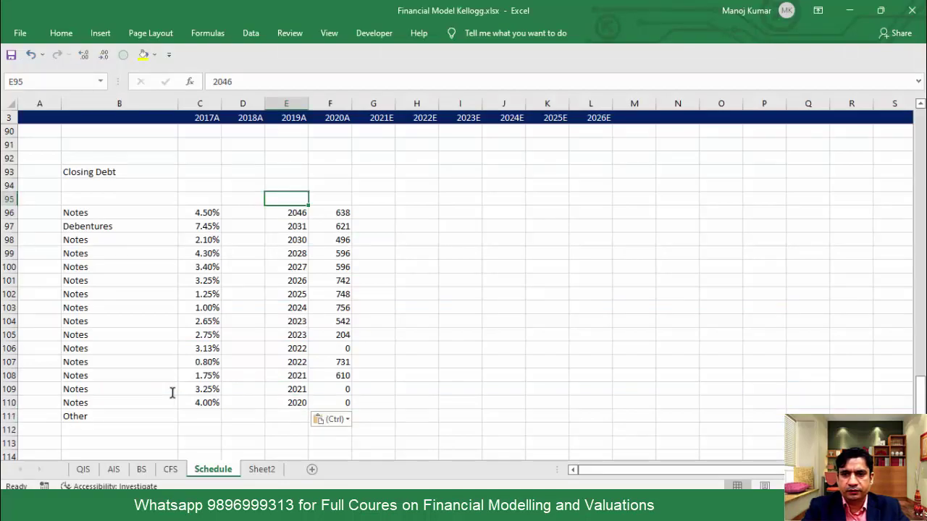
text(Year)
key(Tab)
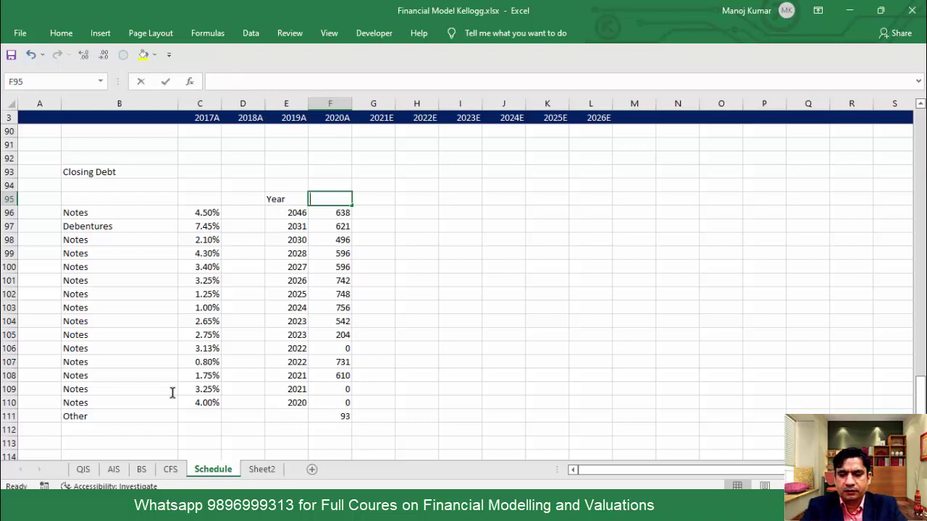
text(Amount)
Step: Enter the column headers Rate in C95 and Item in B95
key(Left)
key(Left)
key(Left)
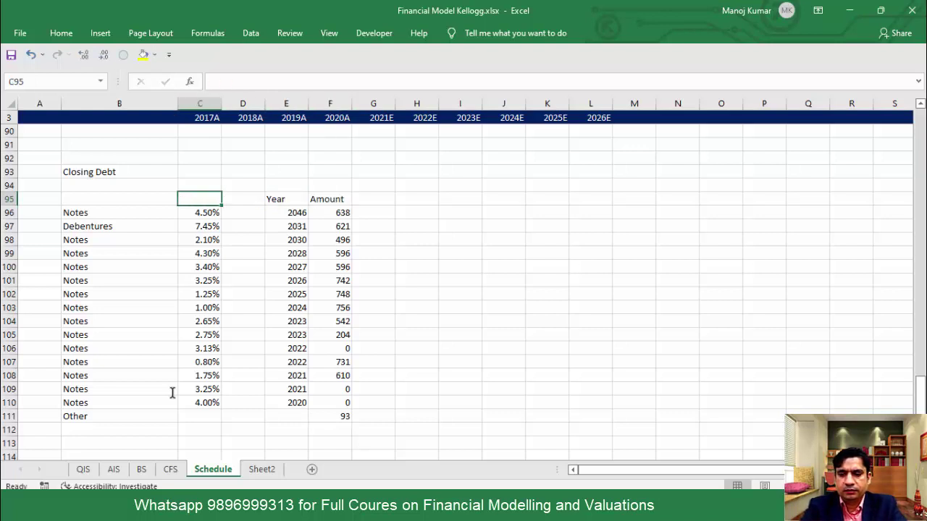
text(Rat)
key(Left)
key(Left)
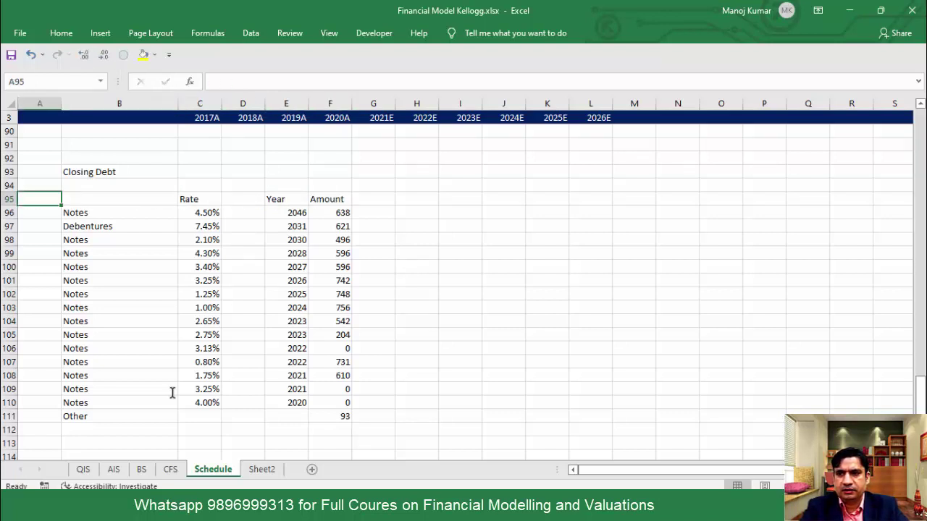
key(Right)
text(Ite)
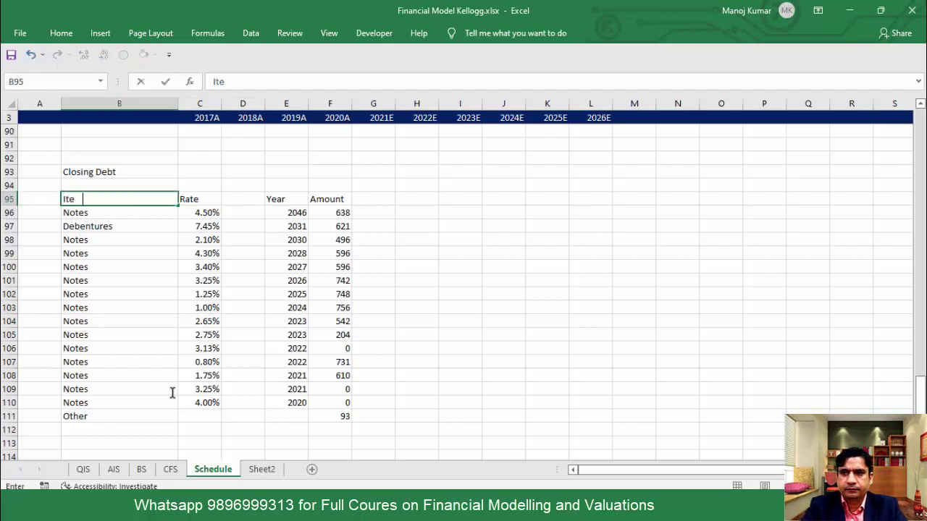
text(m)
key(Return)
Step: Make the header row B95:F95 of the debt table bold
key(Up)
key(shift+Right)
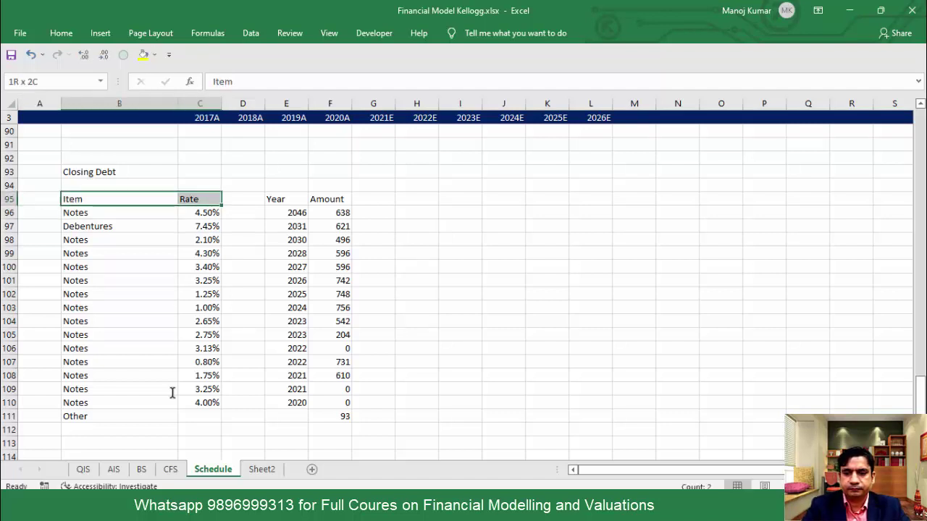
key(shift+Right)
key(shift+Right)
key(ctrl+b)
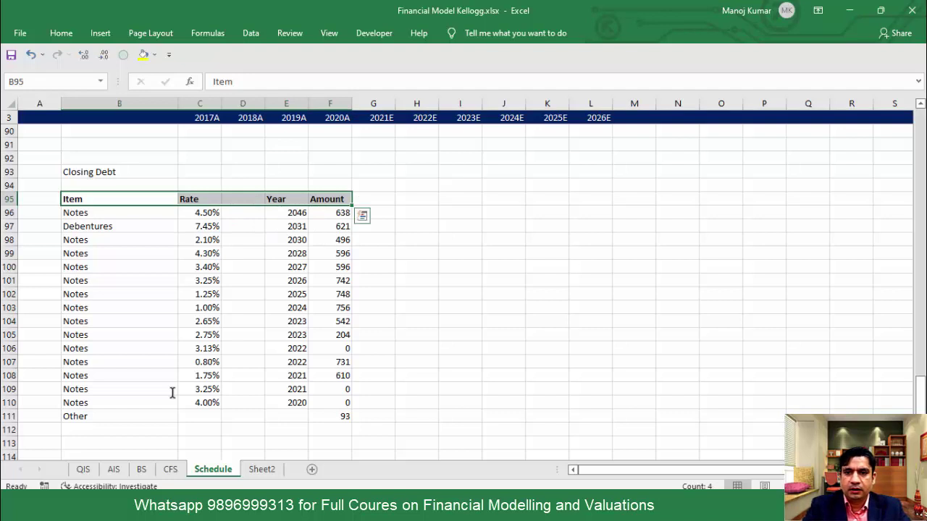
key(Down)
key(Right)
key(Right)
key(Right)
key(Right)
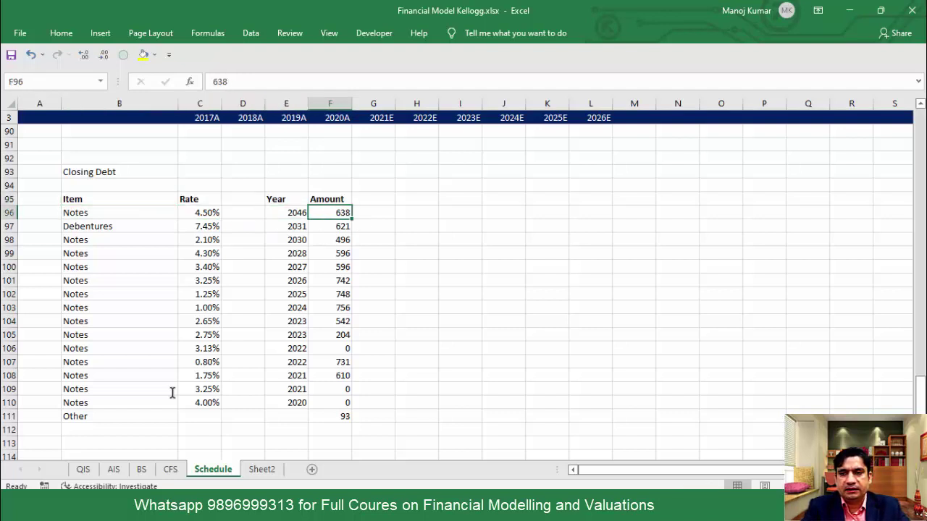
key(Left)
key(ctrl+shift+Down)
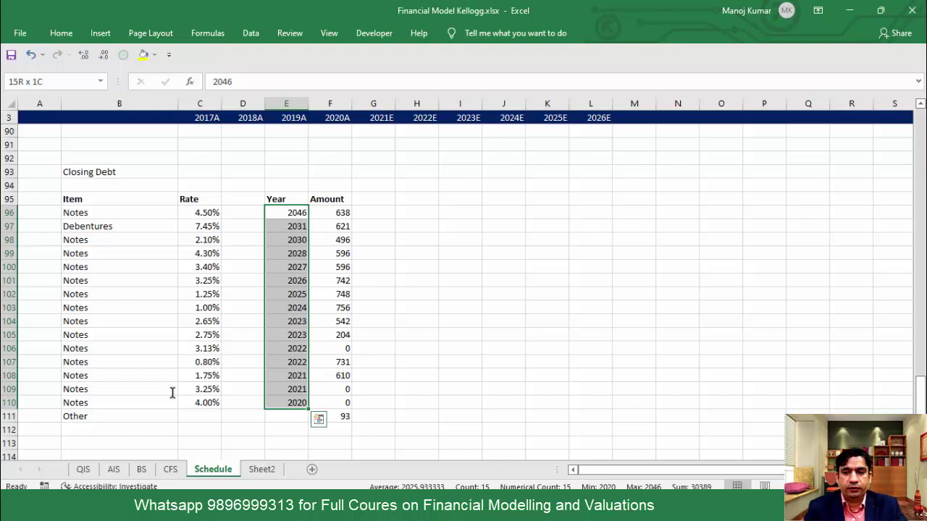
key(Down)
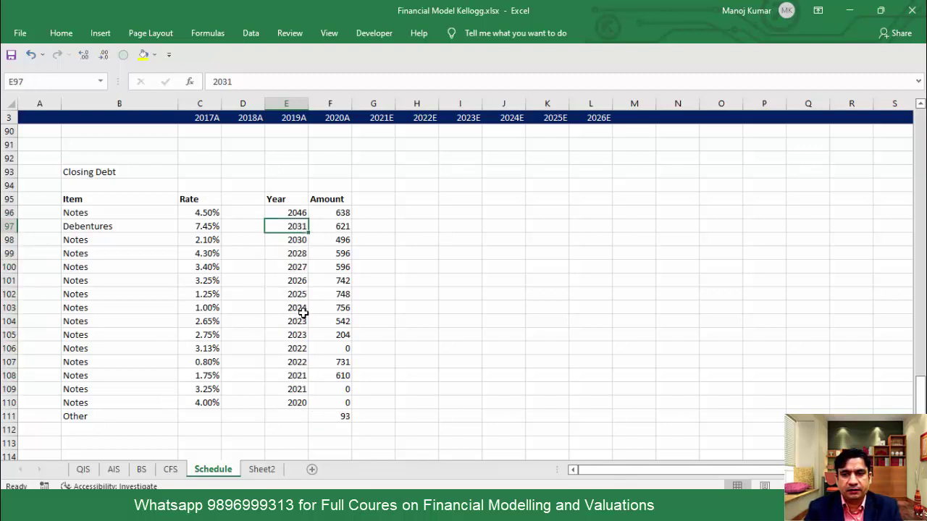
click(298, 310)
click(253, 41)
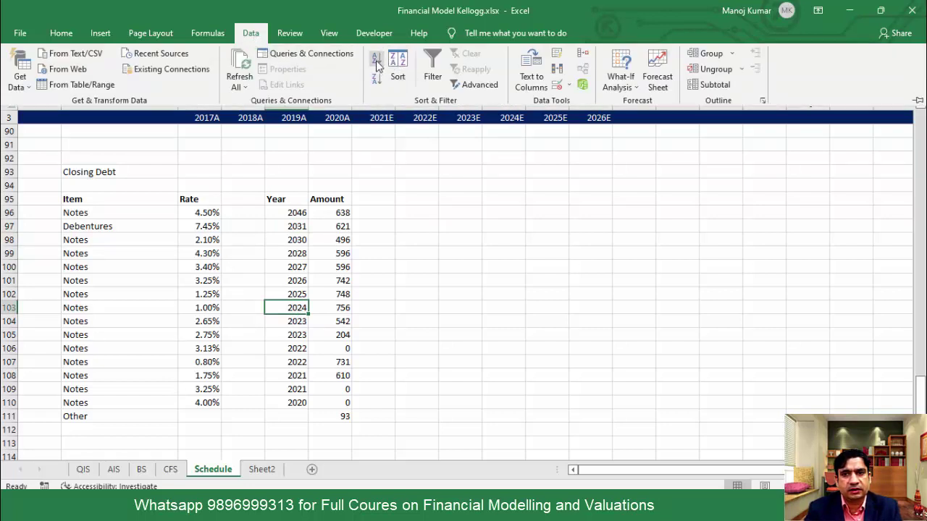
click(298, 280)
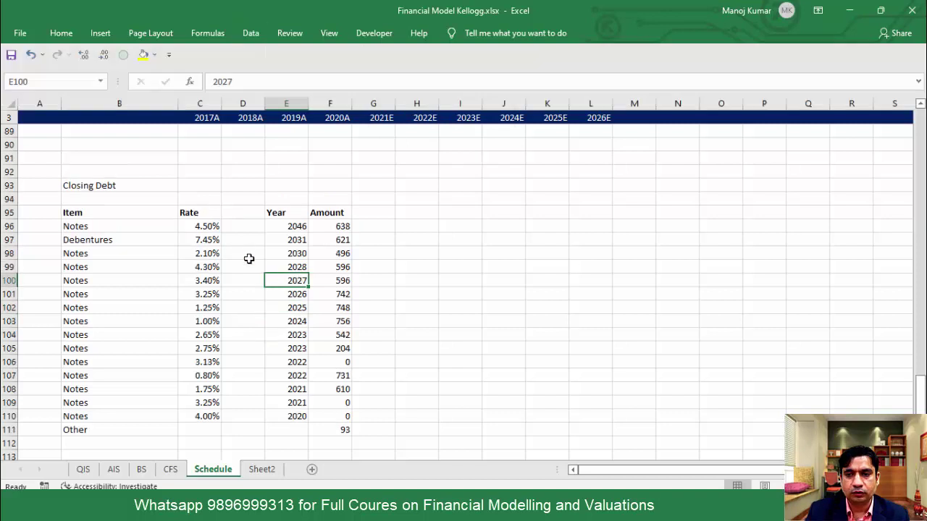
Step: Fill the 1.25% notes row B102:F102 with yellow and the 0.80% notes row B107:F107 with blue
drag(93, 308, 343, 310)
click(142, 55)
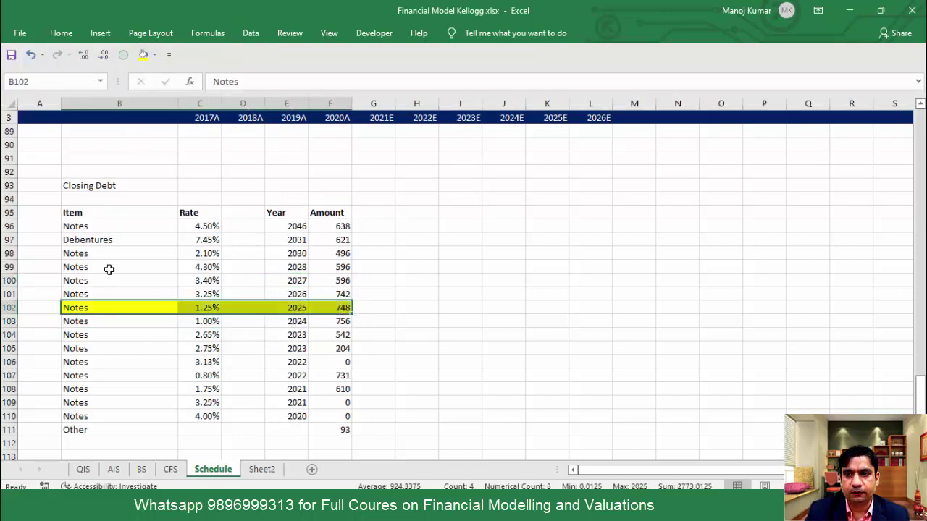
drag(85, 378, 327, 375)
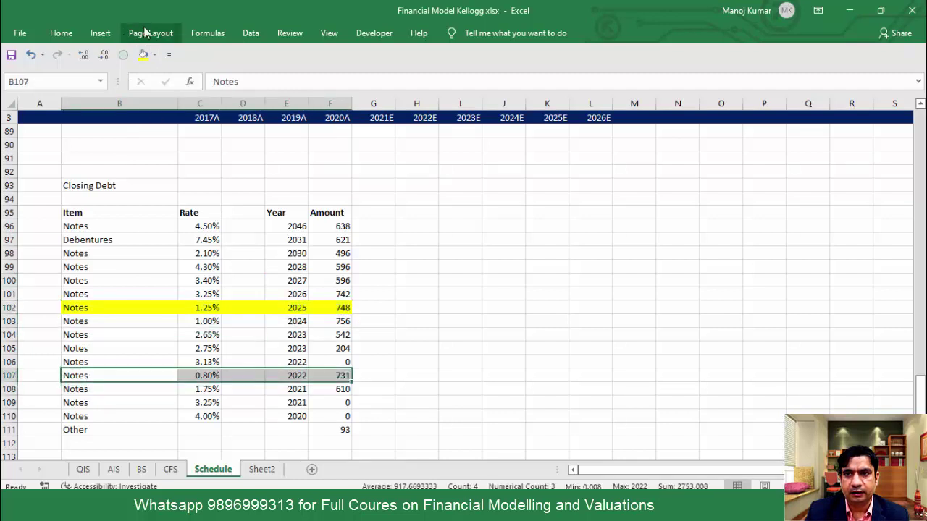
click(154, 55)
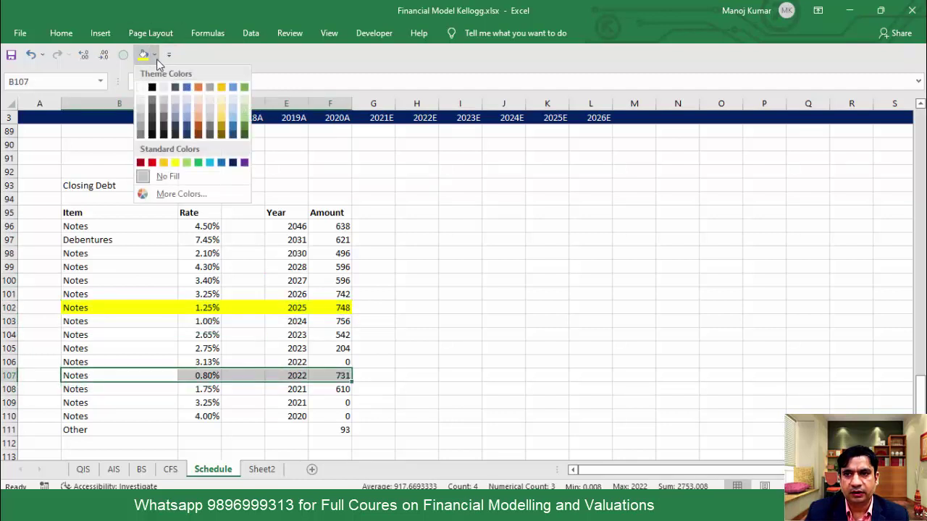
click(188, 122)
Step: Try to sort the debt table by Year in ascending order from E100, and undo the sort
click(298, 281)
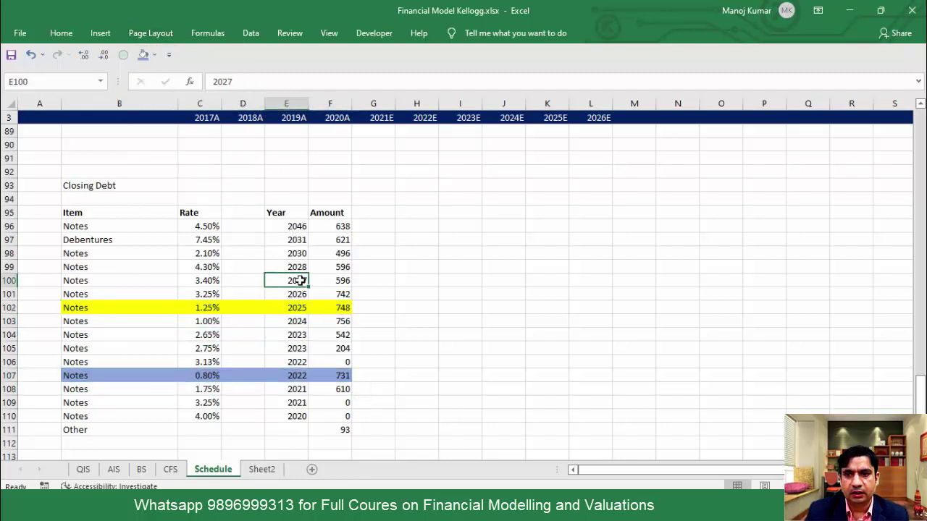
click(251, 34)
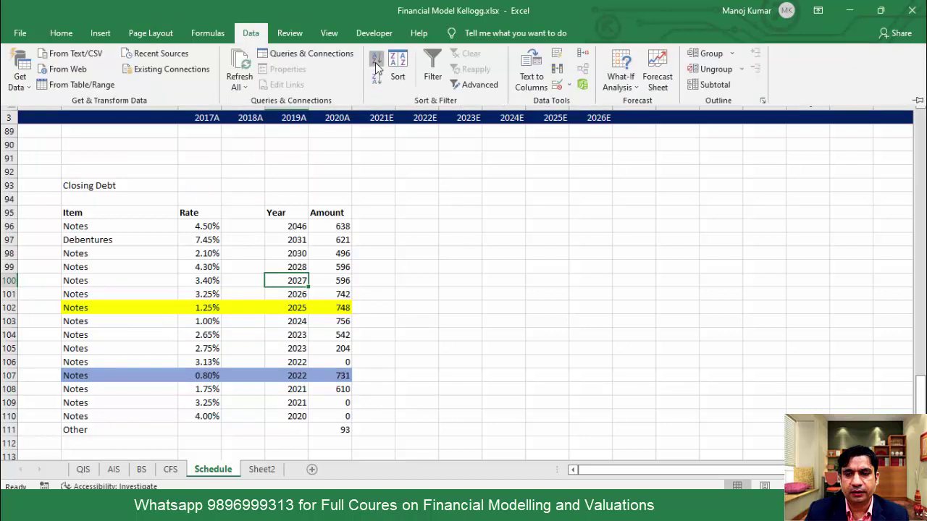
click(375, 62)
drag(290, 226, 344, 430)
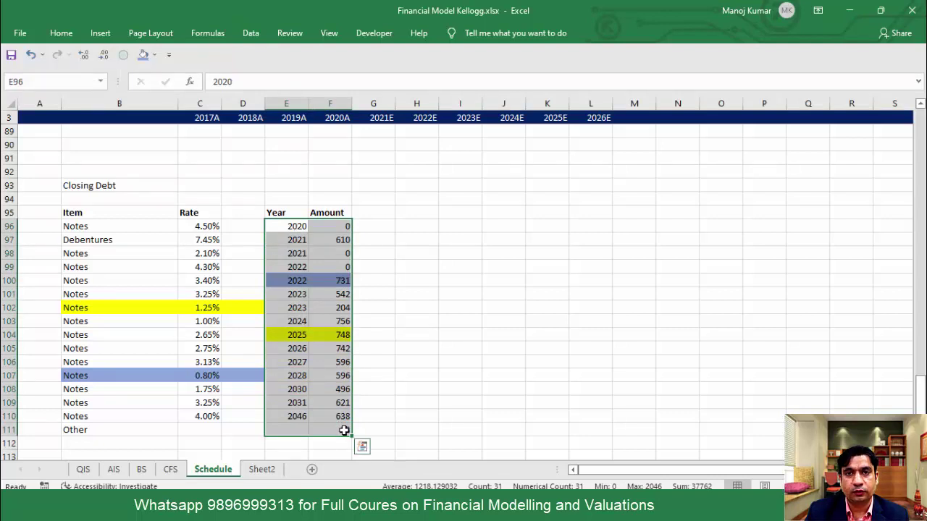
key(alt+a)
key(s)
key(d)
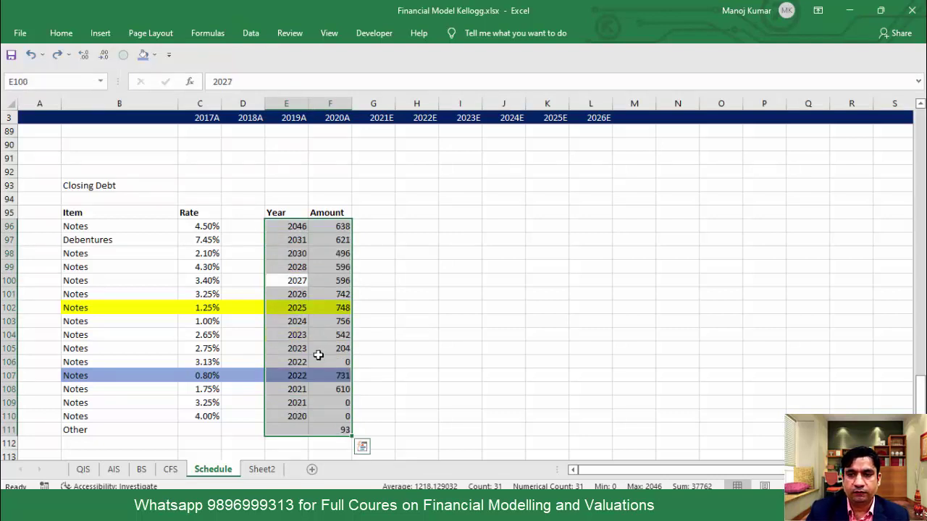
Step: Enter the header Column in D95 to fill the gap in the debt table's header row
drag(87, 307, 320, 349)
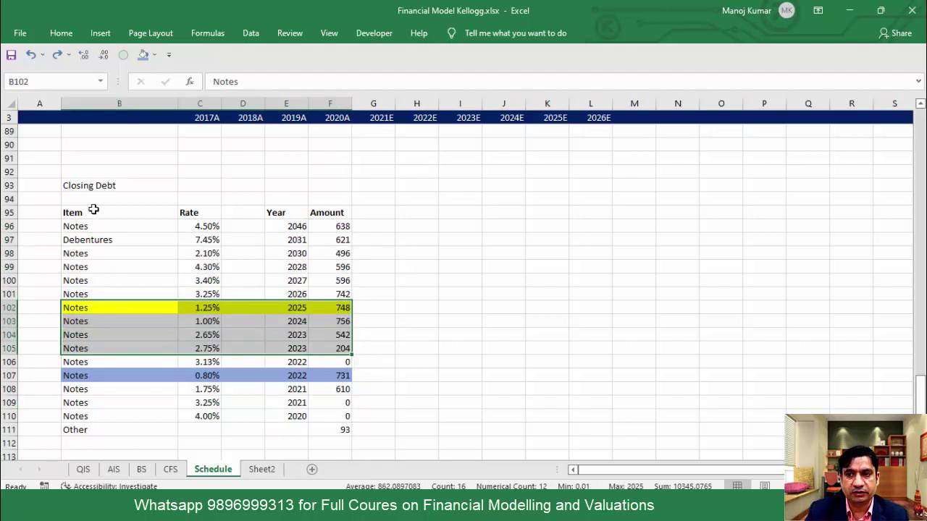
drag(92, 212, 344, 430)
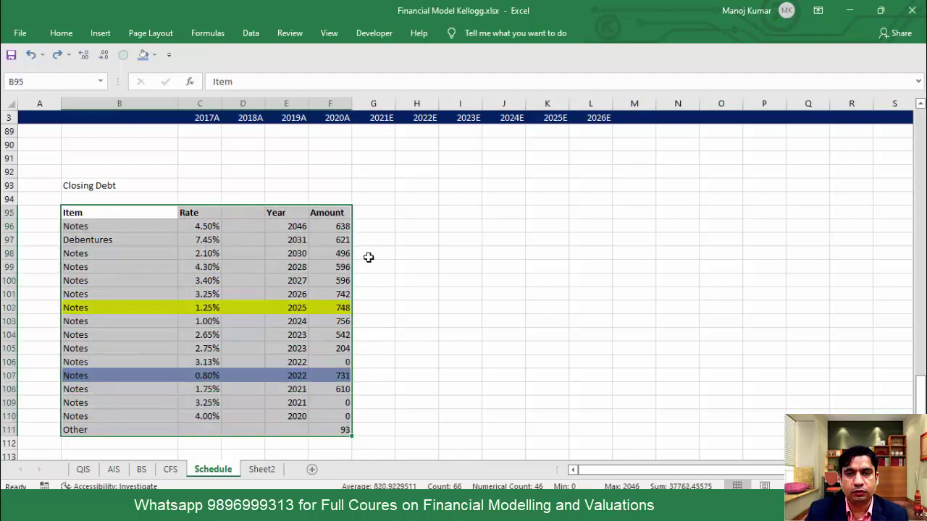
click(247, 215)
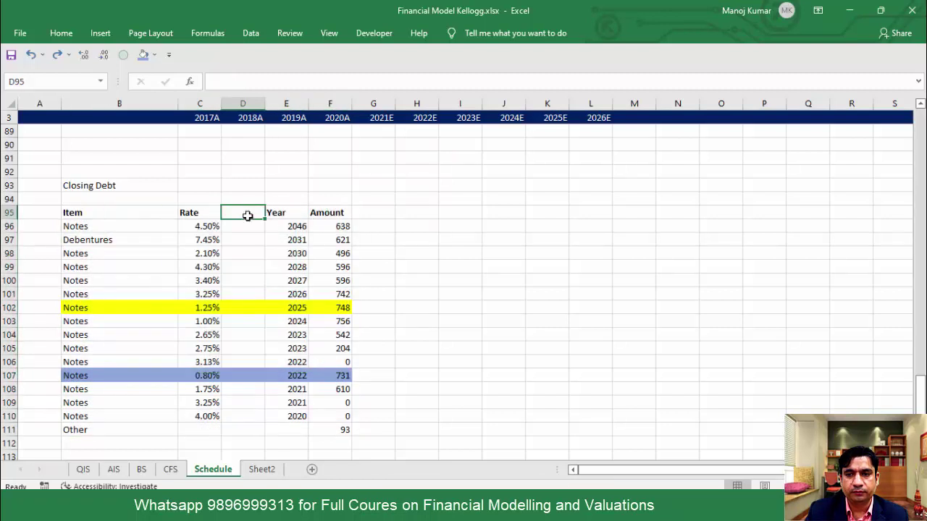
drag(192, 212, 207, 331)
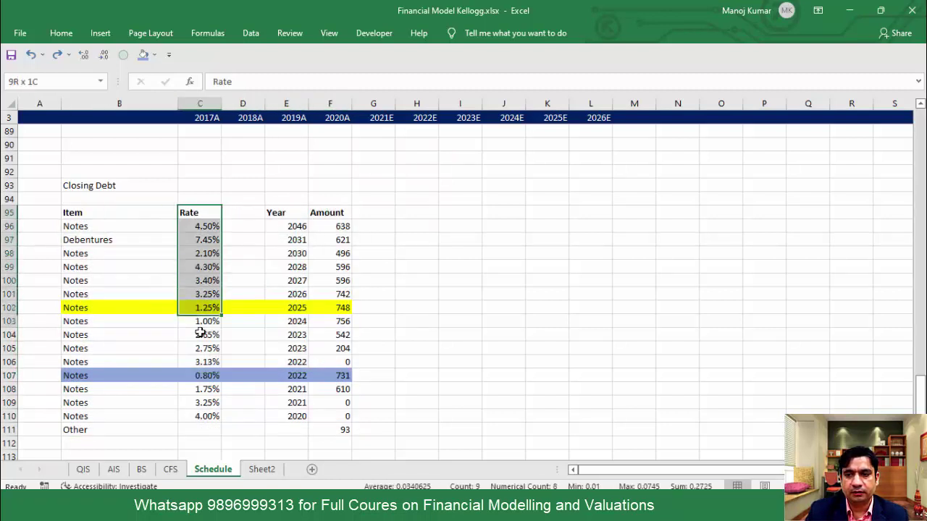
key(Escape)
text(Colu)
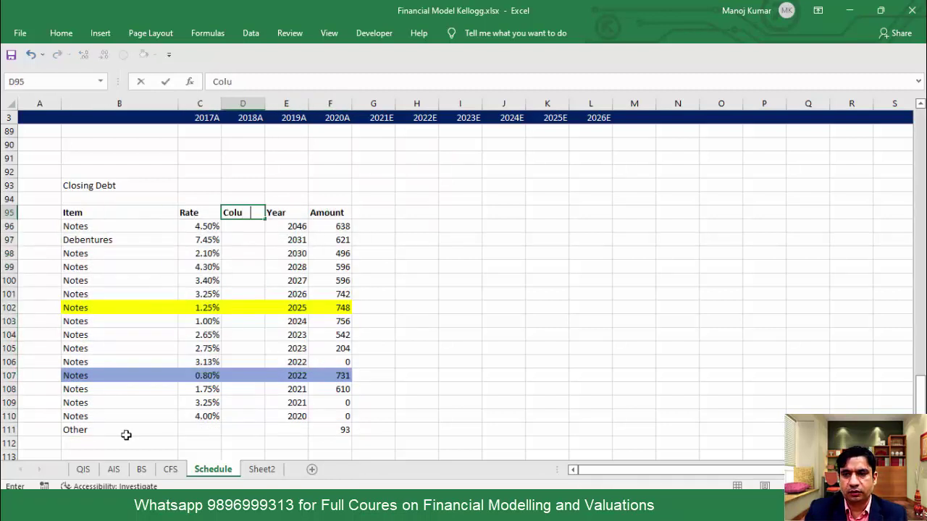
text(mn)
key(Return)
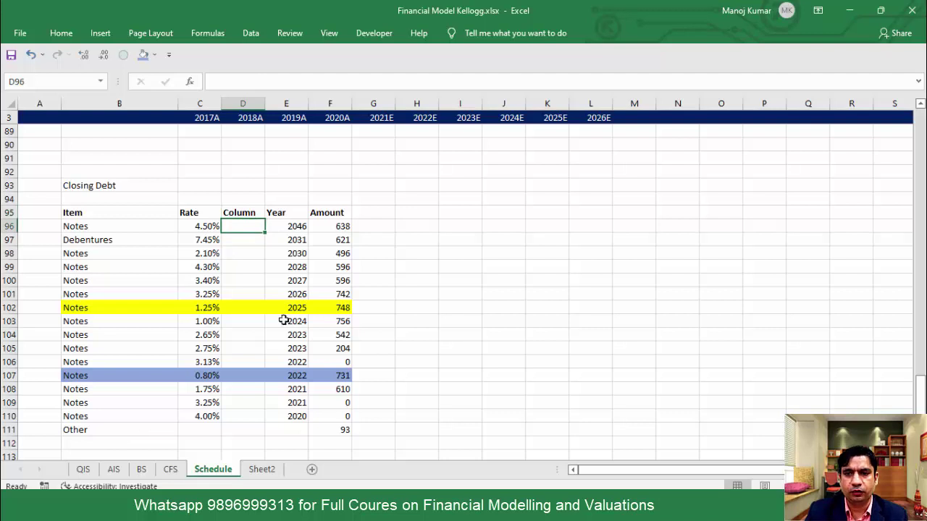
Step: Sort the debt table by Year in ascending order
click(292, 311)
drag(95, 213, 340, 431)
click(298, 322)
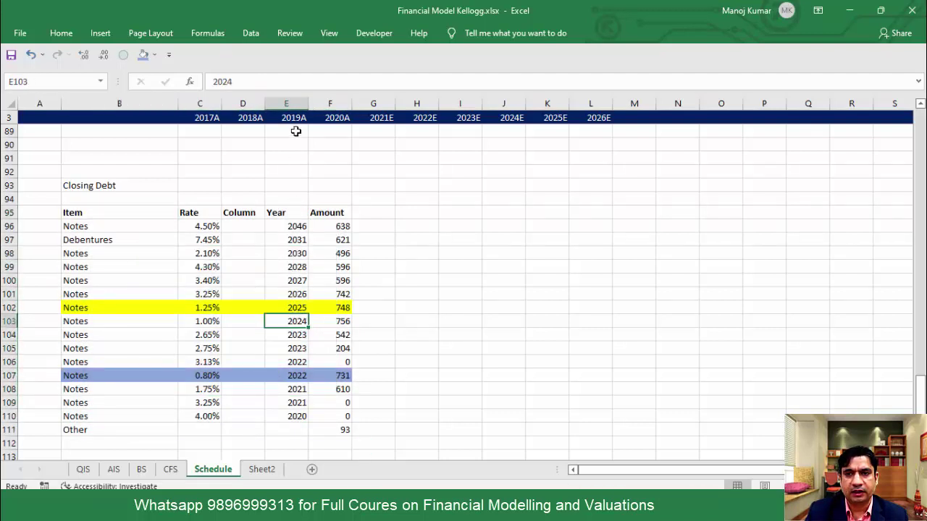
click(251, 35)
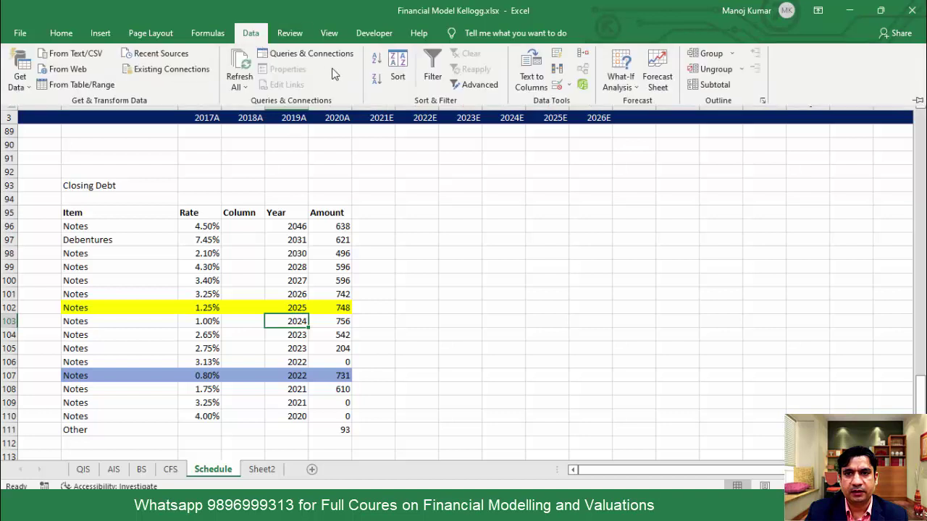
click(377, 60)
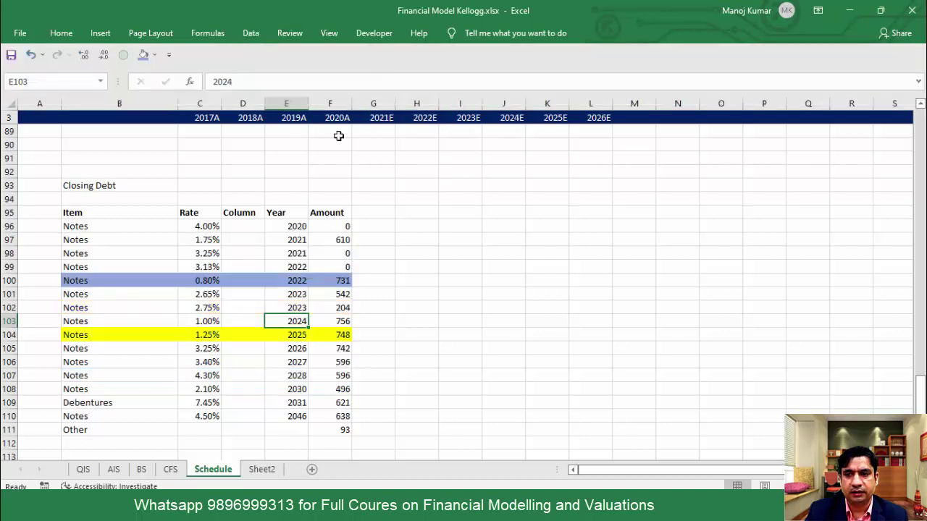
Step: Remove the fill colour from the whole debt table B95:F111
drag(99, 280, 341, 282)
drag(136, 338, 337, 280)
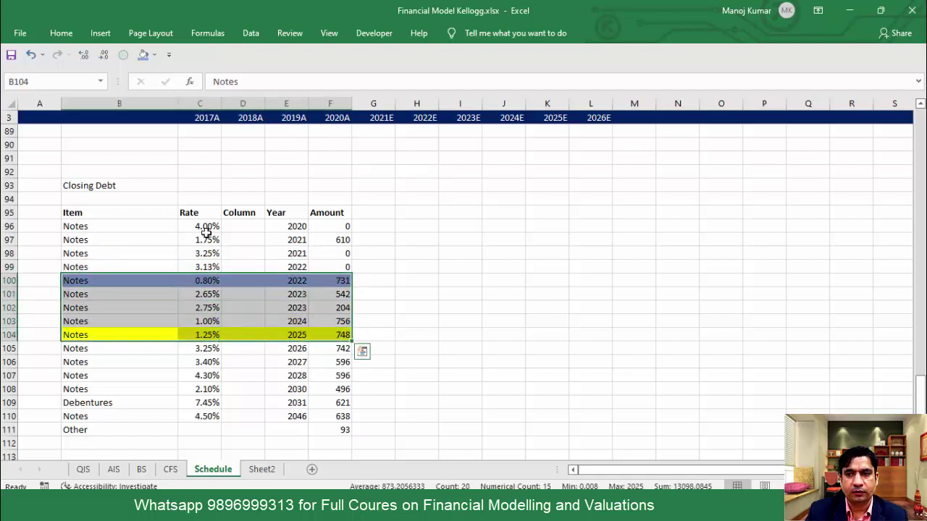
click(200, 215)
drag(90, 214, 341, 430)
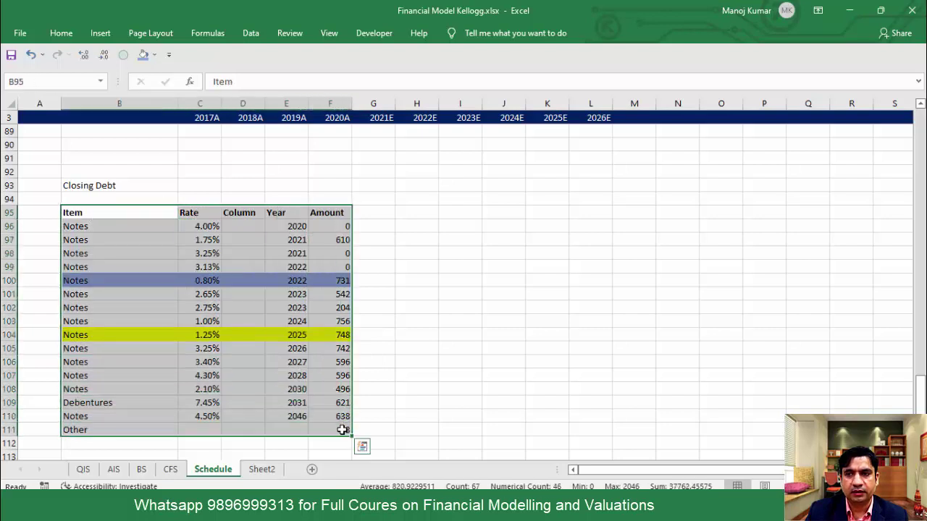
click(153, 55)
click(174, 178)
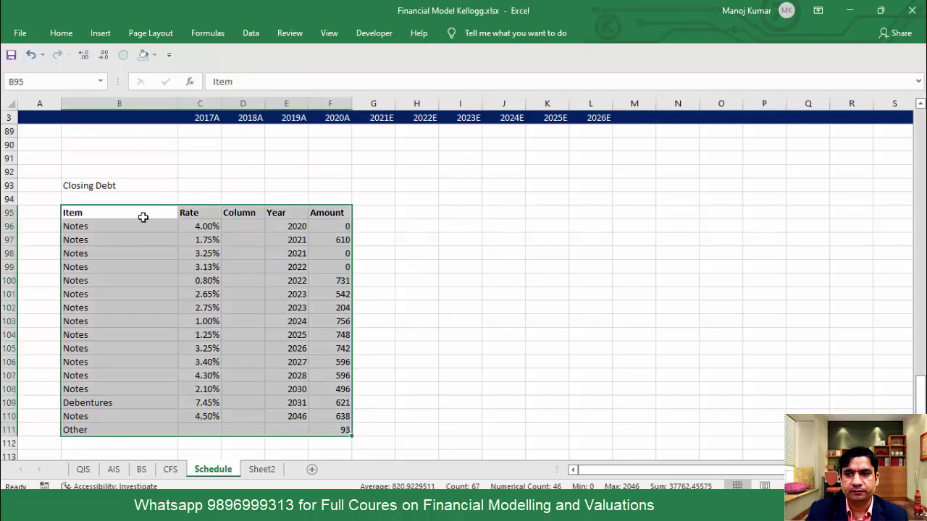
Step: Insert five blank rows at rows 76 to 80, directly below Change in Debt
drag(103, 213, 283, 430)
key(Up)
key(Up)
key(Up)
key(Up)
key(Up)
key(Up)
key(Up)
key(Up)
key(Up)
key(Up)
key(Up)
key(Up)
key(Up)
key(Up)
key(Up)
key(Up)
key(Up)
key(Up)
key(Up)
key(Up)
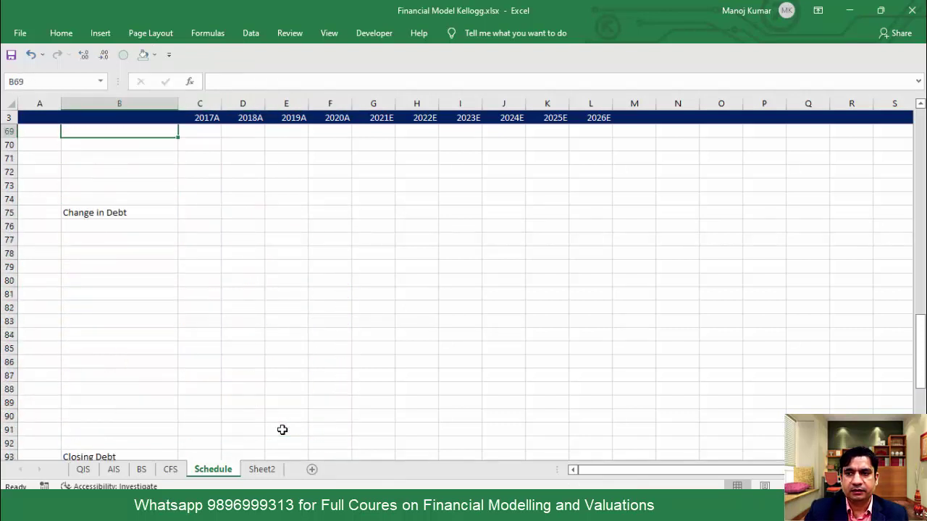
key(Down)
key(Down)
key(Down)
key(Down)
key(Down)
key(Down)
key(Down)
key(shift+space)
key(shift+Down)
key(shift+Down)
key(shift+Down)
key(shift+Down)
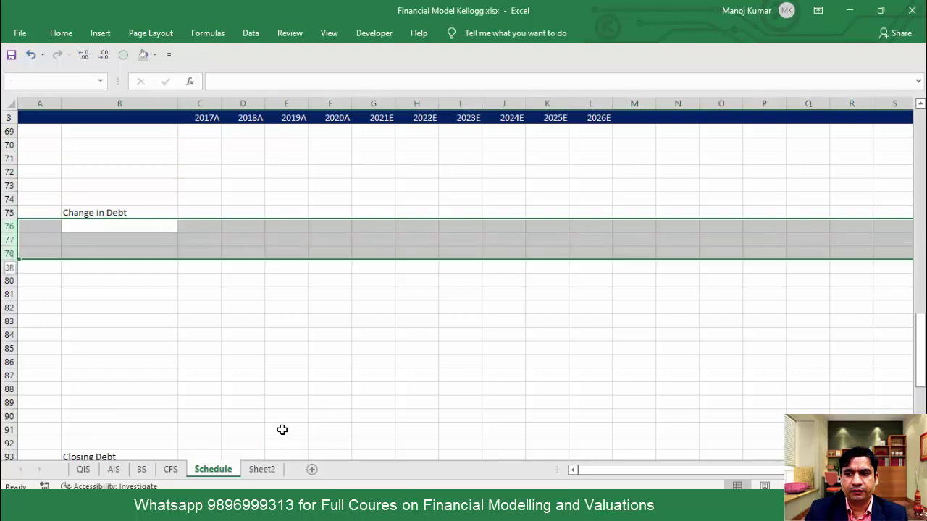
key(ctrl+shift+plus)
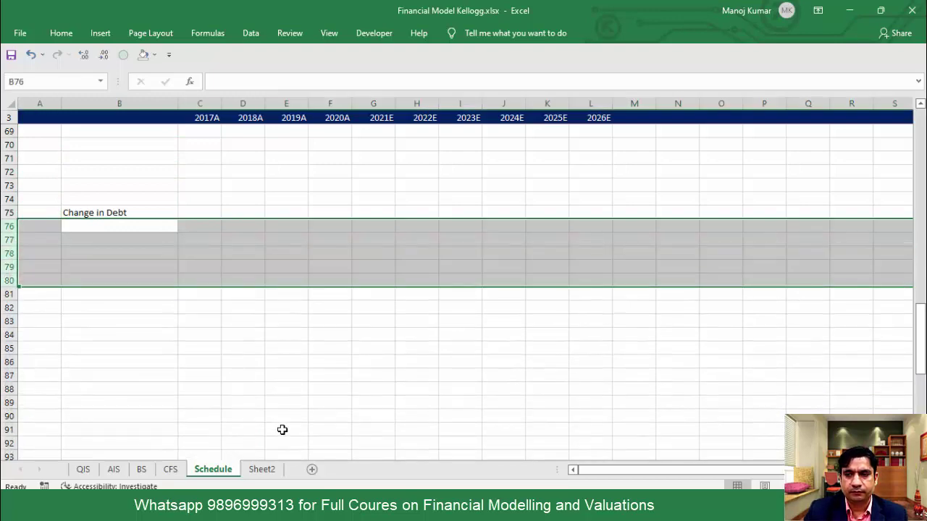
Step: Total the debt amounts in F117 with =SUM(F101:F116)
key(ctrl+Down)
key(shift+Down)
key(shift+Down)
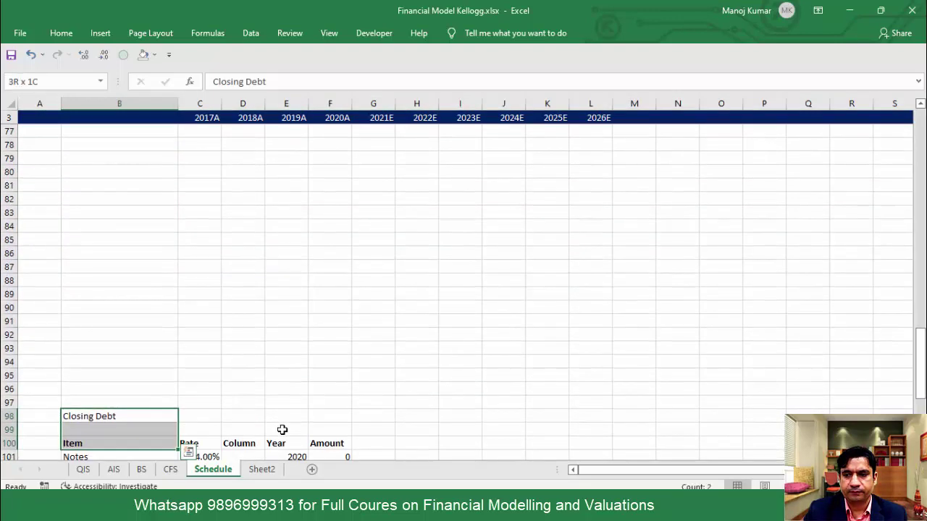
key(shift+Down)
key(shift+Down)
key(shift+Down)
key(shift+Down)
key(shift+Down)
key(shift+Down)
key(shift+Down)
key(shift+Down)
key(shift+Down)
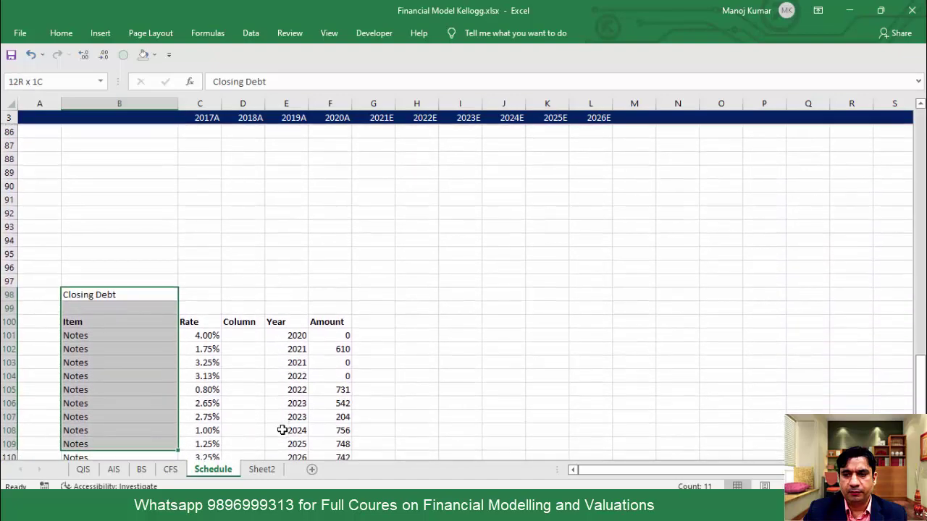
key(shift+Down)
key(shift+Down)
key(shift+Down)
key(shift+Down)
key(shift+Down)
key(shift+Down)
key(Right)
key(Right)
key(Right)
key(Right)
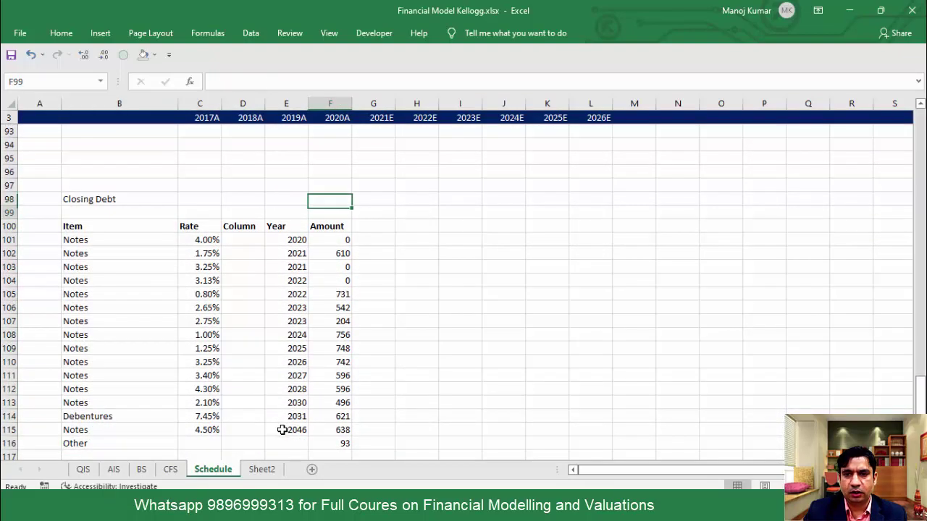
key(ctrl+Down)
key(ctrl+Down)
key(Down)
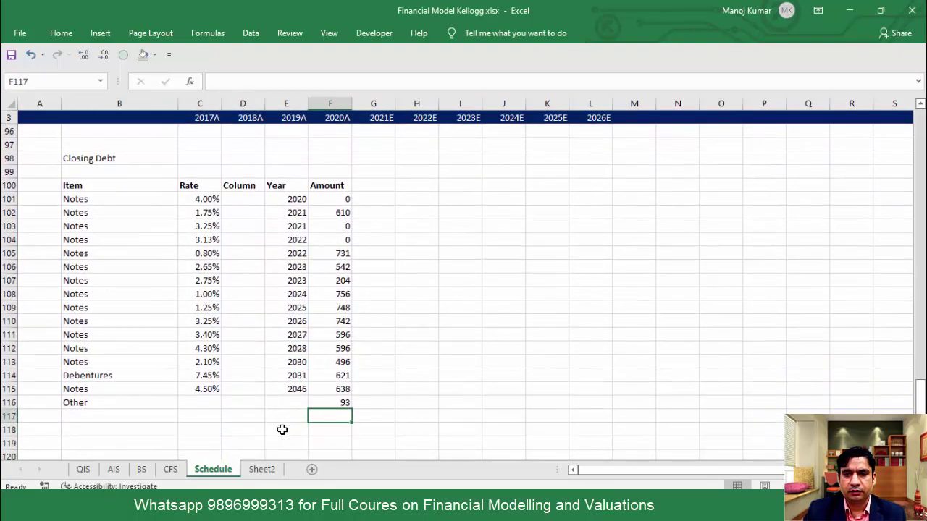
key(alt+equal)
key(Return)
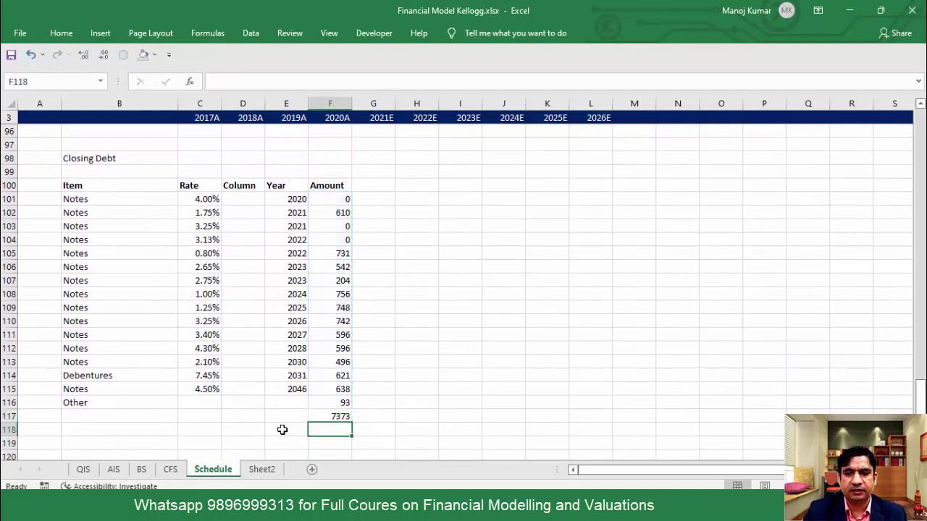
key(Up)
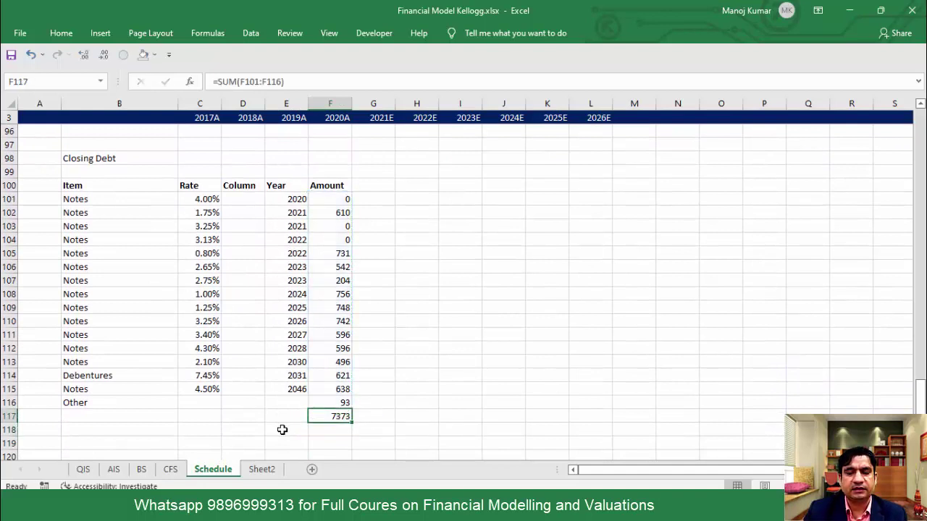
Step: On the BS sheet, enter =N19-Schedule!F117 in N21 to compare balance sheet debt with the schedule total
click(145, 472)
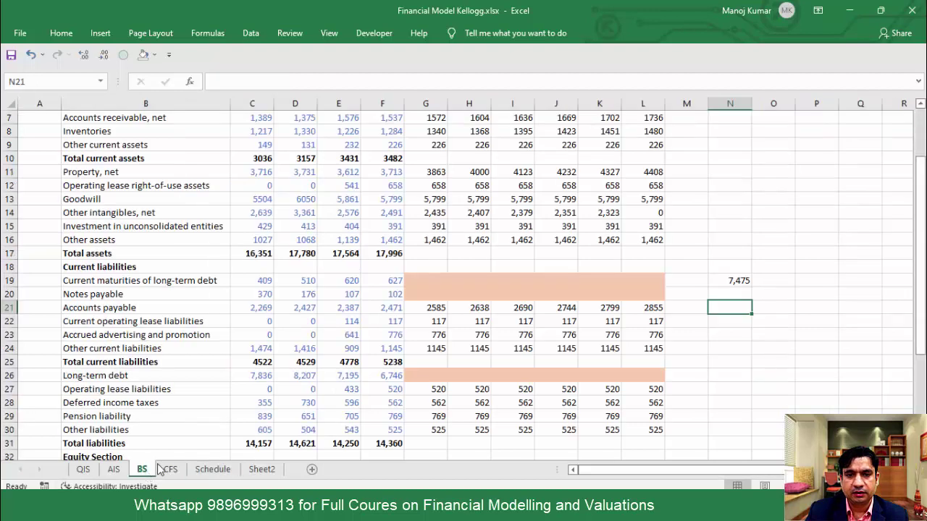
key(Up)
key(Up)
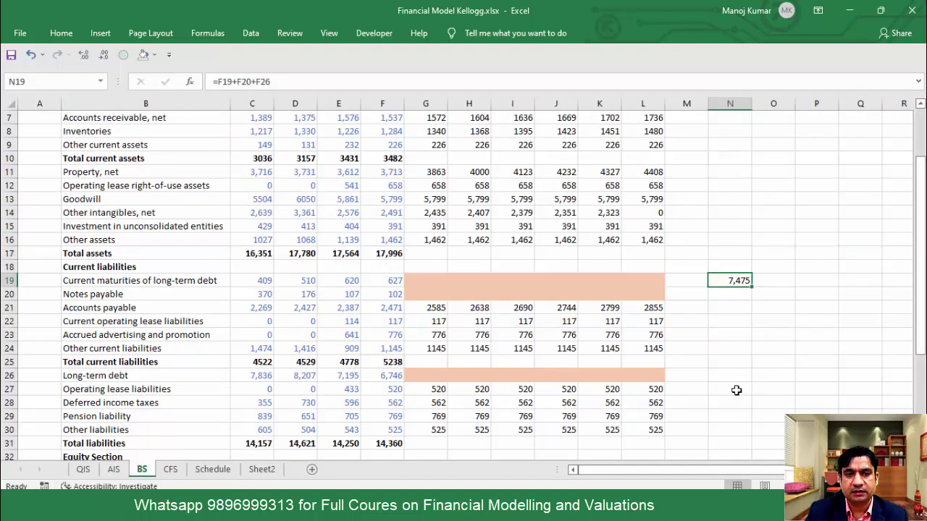
click(732, 304)
text(=)
key(Up)
key(Up)
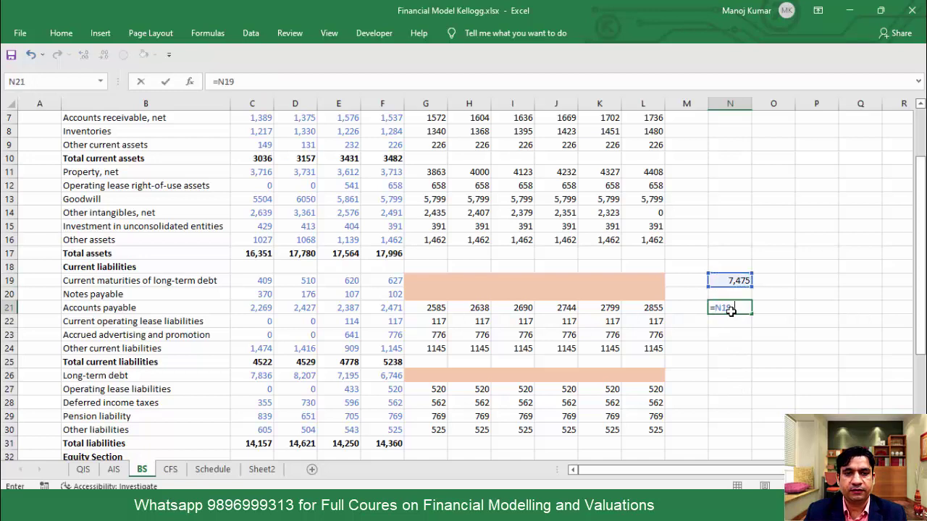
text(-)
click(213, 470)
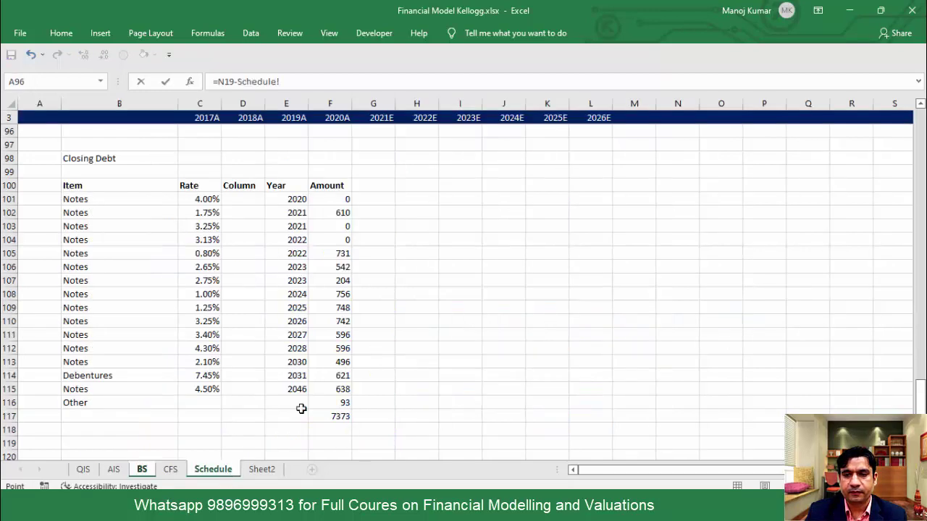
click(345, 415)
key(Return)
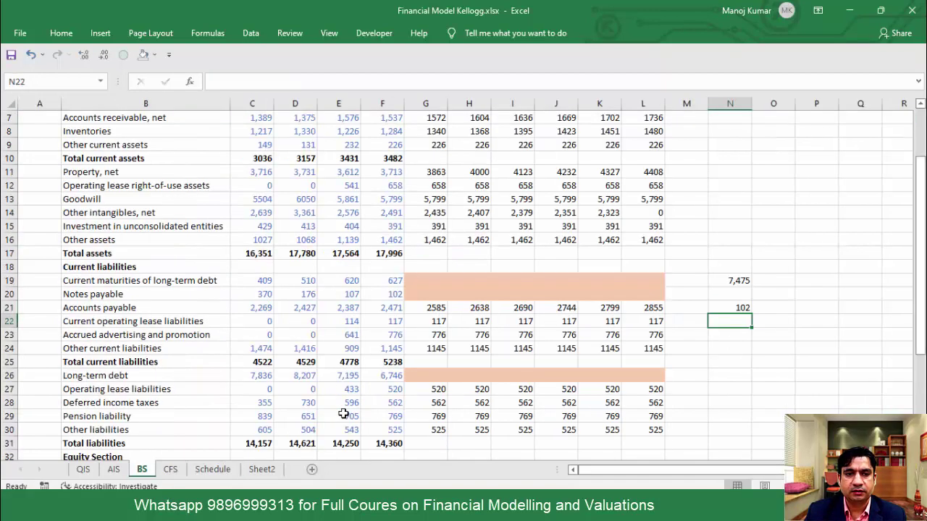
Step: Fill the 2020 Notes payable cell F20 on the BS sheet with light blue
click(724, 309)
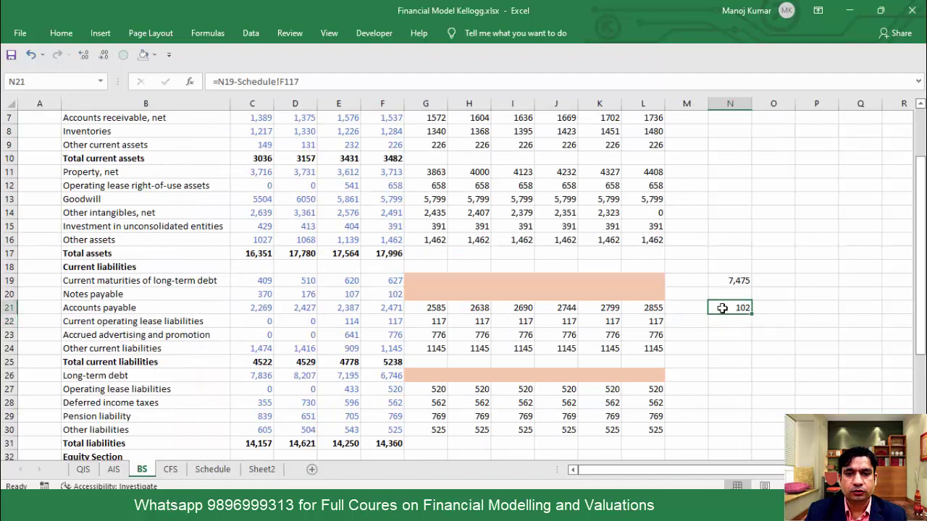
click(388, 295)
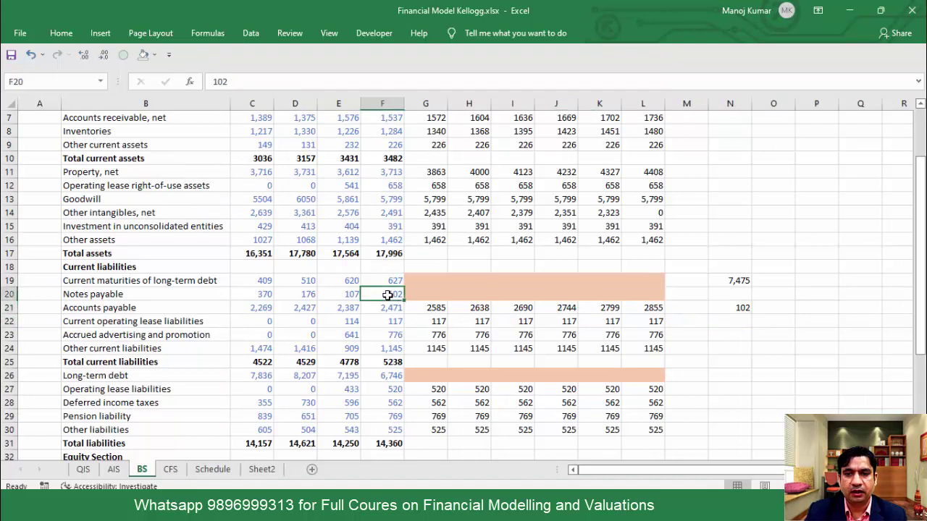
click(156, 55)
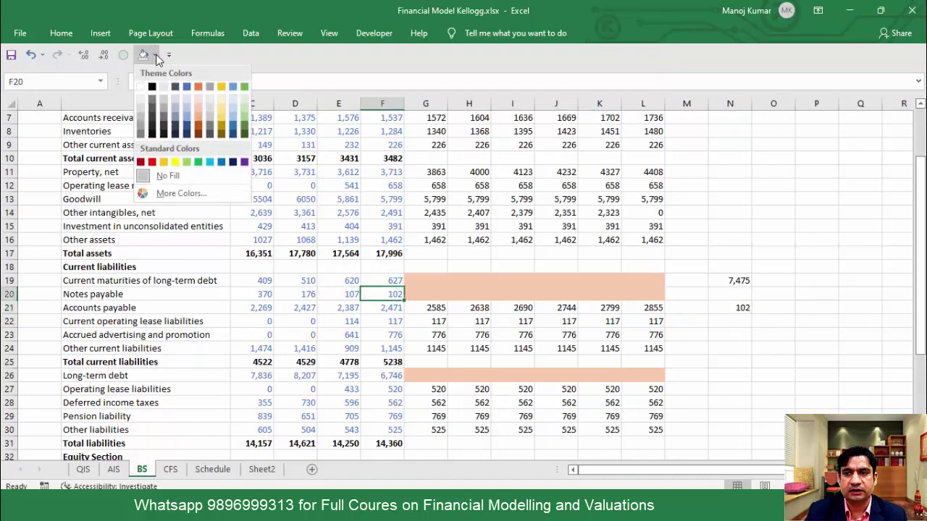
click(186, 116)
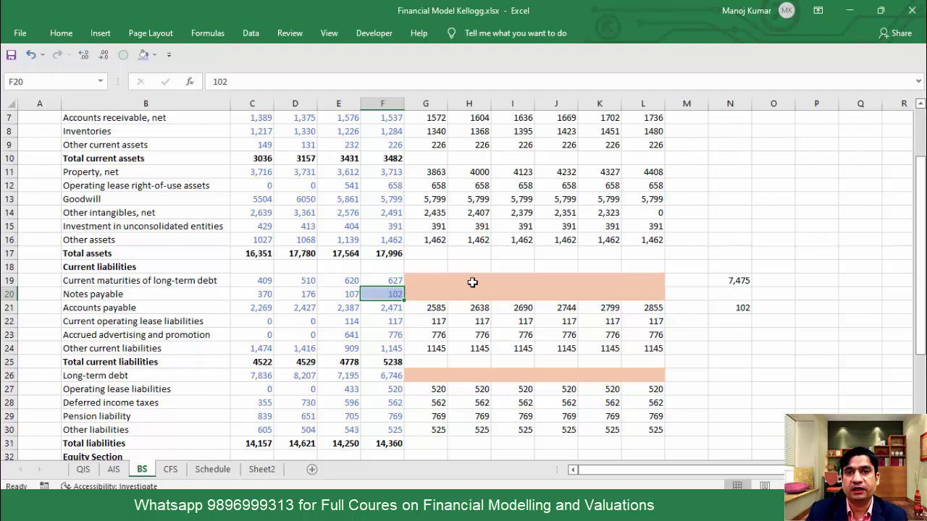
Step: On the Schedule sheet, enter the label Notes in B99 below Closing Debt
click(217, 469)
key(Up)
key(Up)
key(Up)
key(Up)
key(Up)
key(Up)
key(Up)
key(Up)
key(Up)
key(Up)
key(Up)
key(Up)
key(Up)
key(Up)
key(Up)
key(Up)
key(Up)
key(Up)
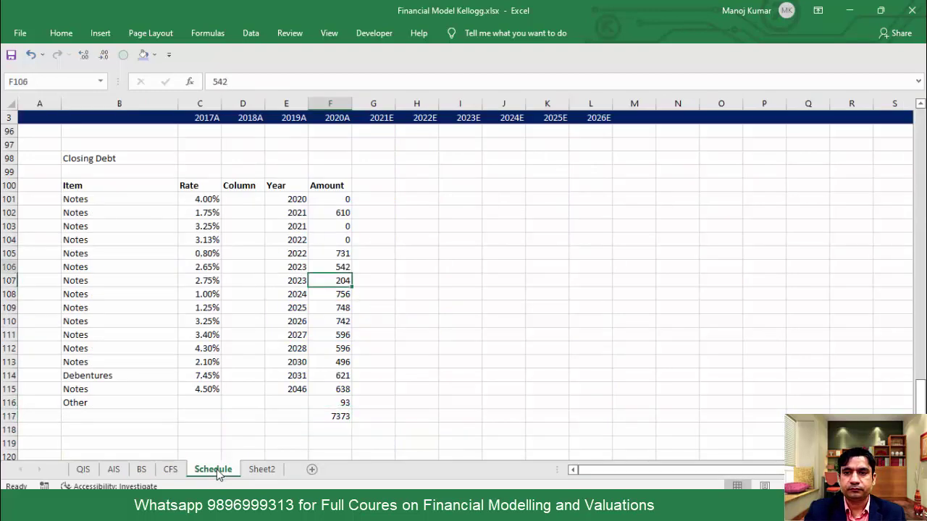
key(Left)
key(Left)
key(Left)
key(Left)
text(N)
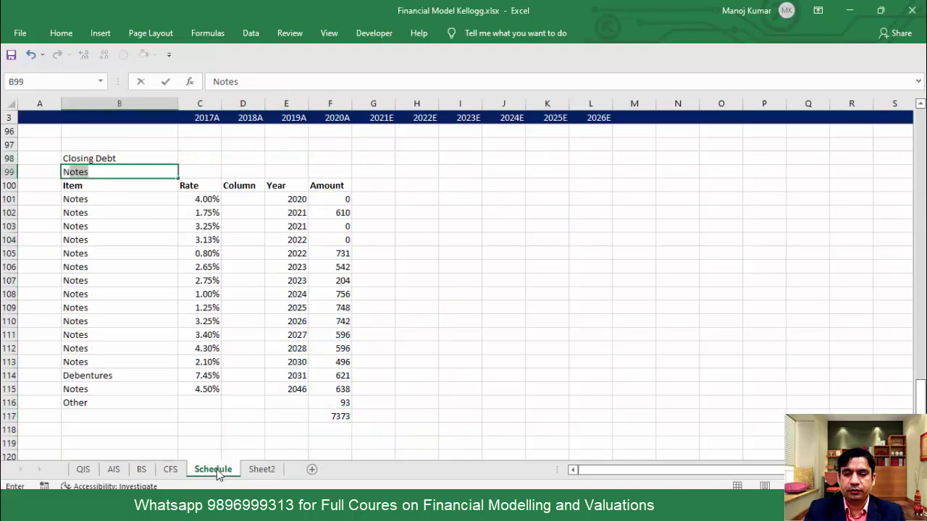
key(Right)
Step: Link F99 to the balance sheet's 2020 Notes payable with =BS!F20
key(Right)
key(Right)
key(Right)
text(=)
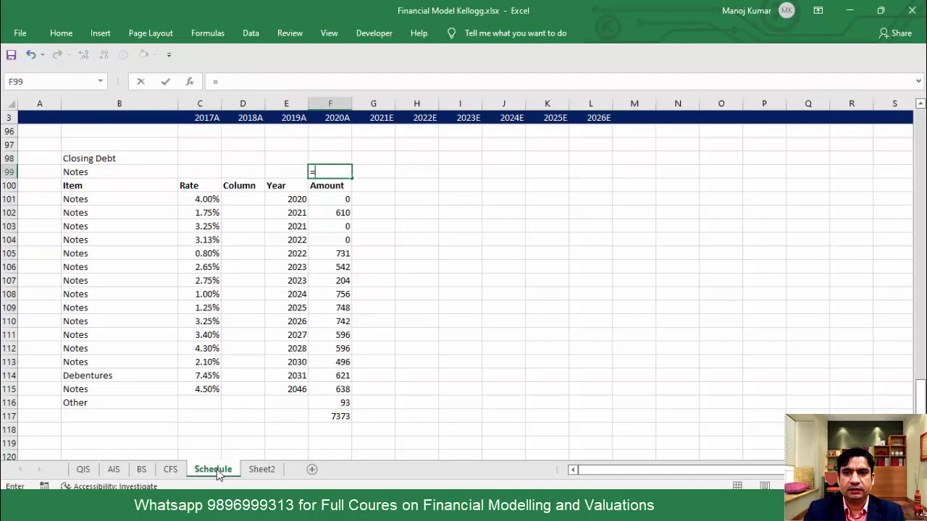
click(141, 469)
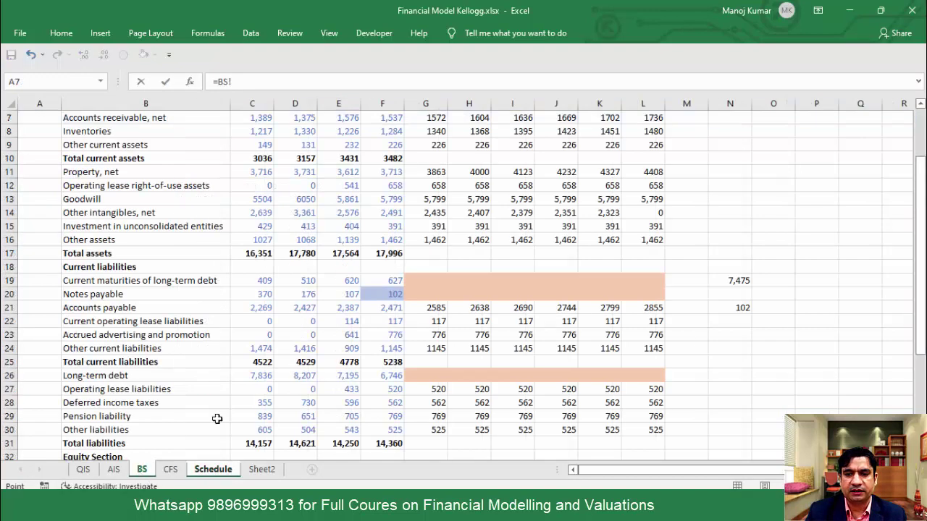
click(374, 296)
key(Return)
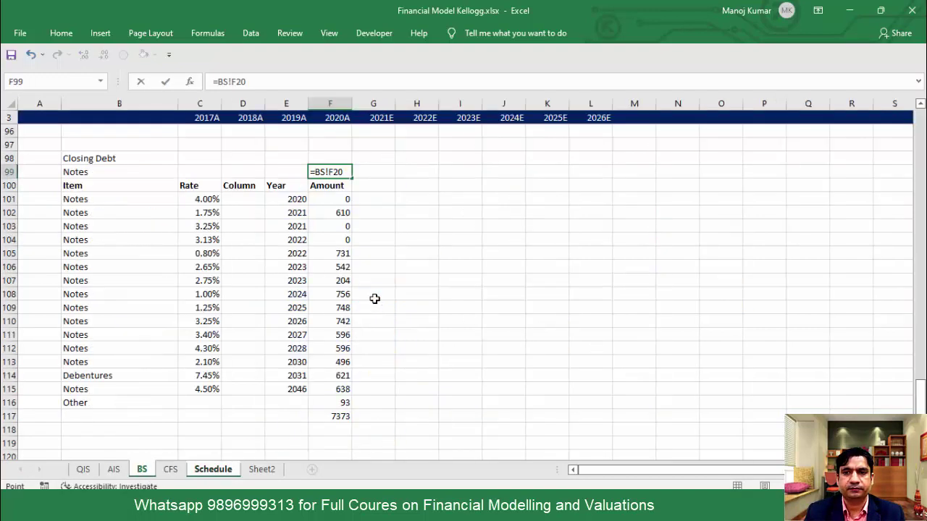
Step: Copy the Closing Debt block B98:E116, without its amounts, and paste it at B75 over the Change in Debt label
key(Up)
key(shift+Right)
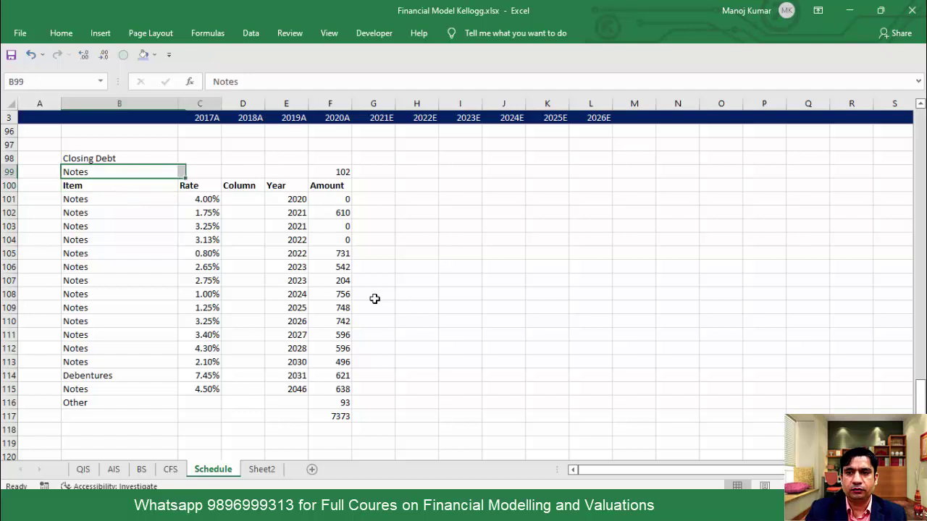
key(shift+Right)
key(shift+Right)
key(shift+Down)
key(shift+Down)
key(shift+Down)
key(shift+Down)
key(shift+Down)
key(shift+Down)
key(shift+Down)
key(shift+Down)
key(shift+Down)
key(shift+Down)
key(shift+Down)
key(shift+Down)
key(shift+Down)
key(shift+Down)
key(shift+Down)
key(shift+Down)
key(Up)
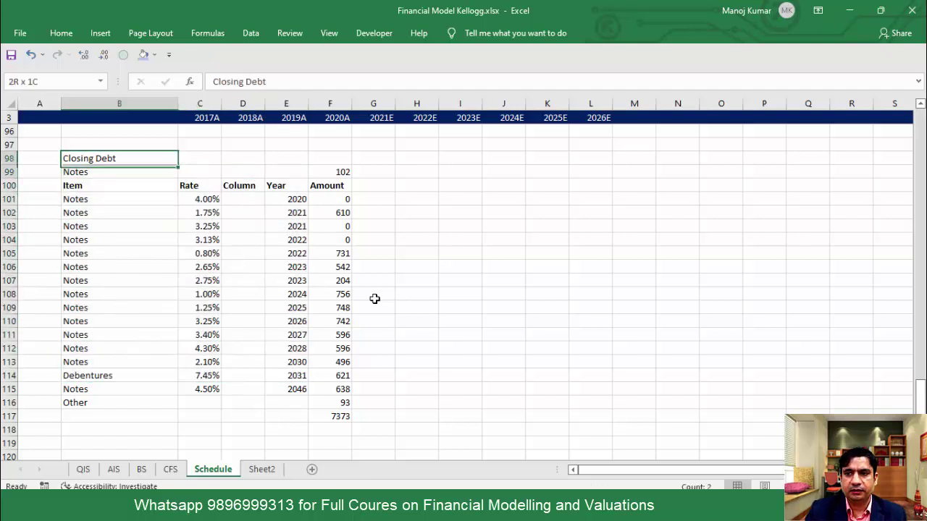
key(shift+Down)
key(shift+Down)
key(shift+Down)
key(shift+Down)
key(shift+Down)
key(shift+Down)
key(shift+Down)
key(shift+Down)
key(shift+Down)
key(shift+Down)
key(shift+Down)
key(shift+Down)
key(shift+Down)
key(shift+Down)
key(shift+Down)
key(shift+Down)
key(shift+Down)
key(shift+Down)
key(shift+Down)
key(shift+Down)
key(shift+Down)
key(shift+Up)
key(shift+Up)
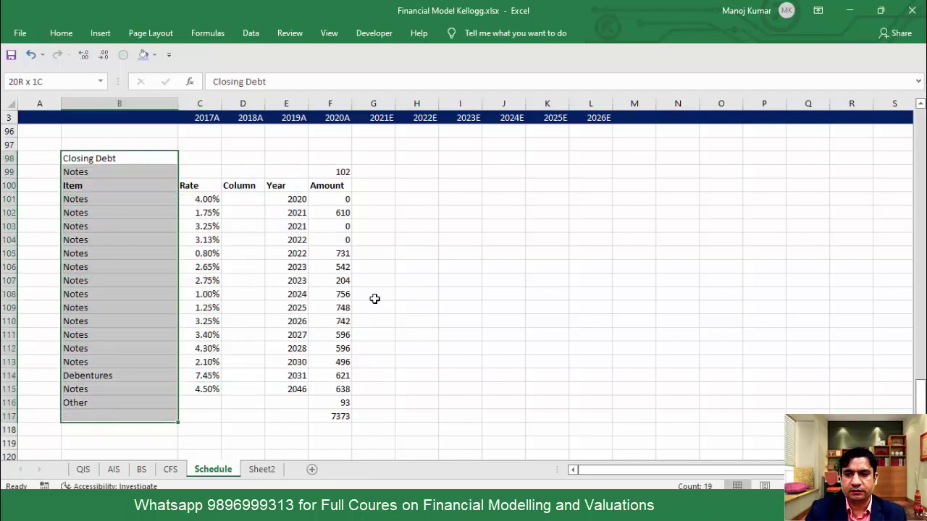
key(shift+Up)
key(shift+Up)
key(shift+Right)
key(shift+Right)
key(shift+Right)
key(shift+Down)
key(shift+Right)
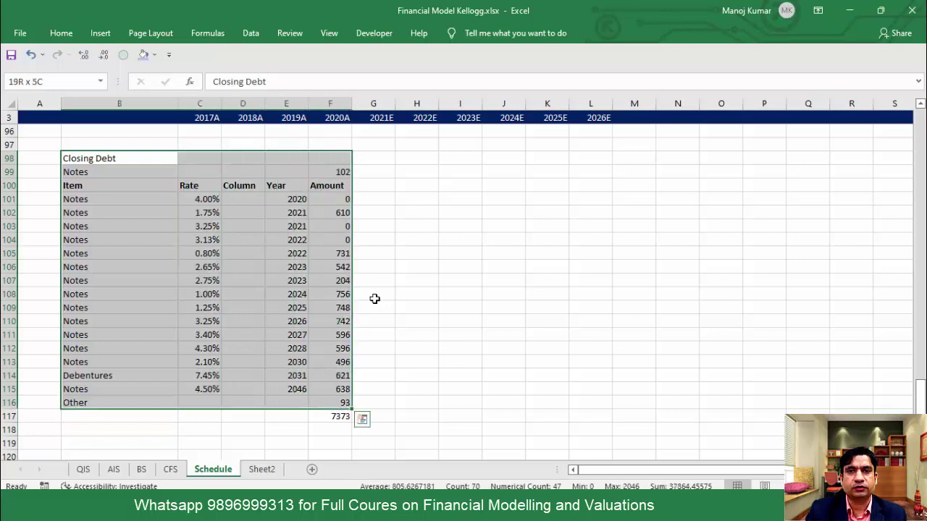
key(shift+Left)
key(shift+Right)
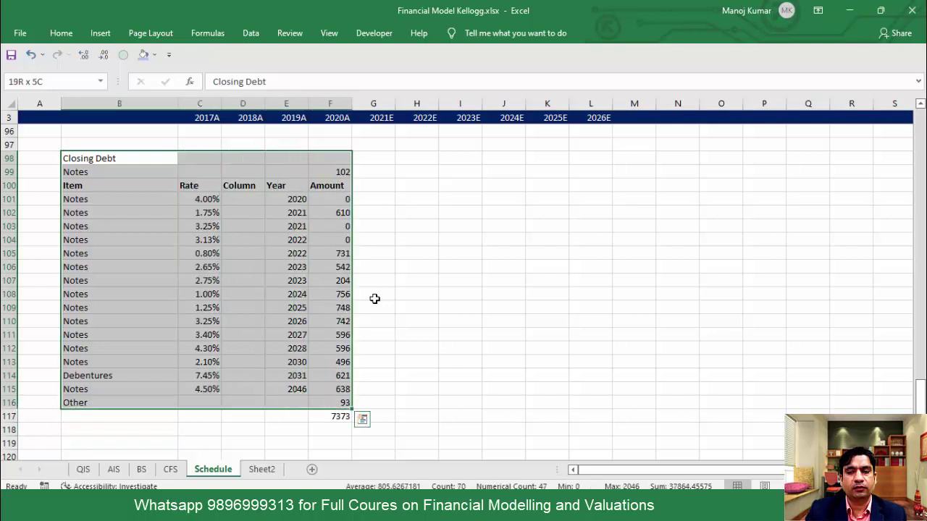
key(shift+Left)
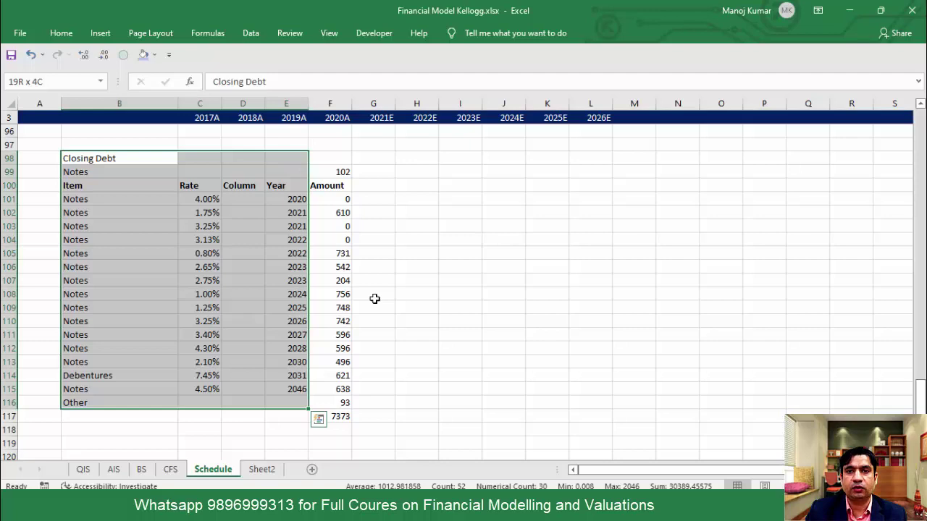
key(ctrl+c)
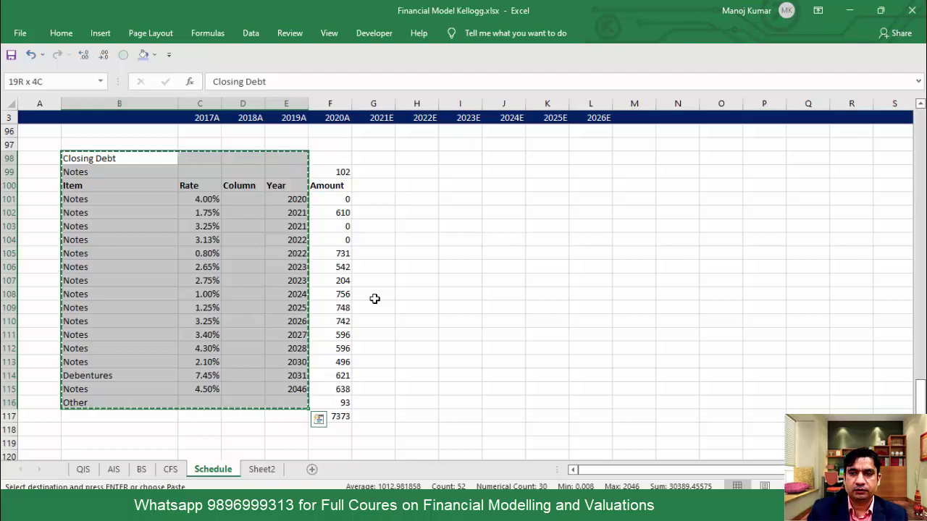
key(Up)
key(Up)
key(Up)
key(Up)
key(Up)
key(Up)
key(Up)
key(Up)
key(Up)
key(Up)
key(Up)
key(Up)
key(Up)
key(Up)
key(Up)
key(Up)
key(Up)
key(Up)
key(Up)
key(Up)
key(Up)
key(Up)
key(Up)
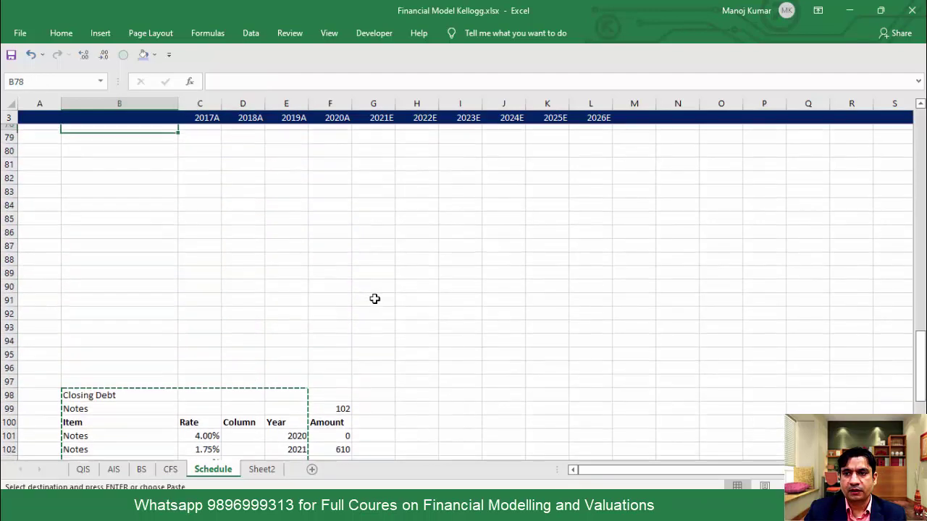
key(ctrl+v)
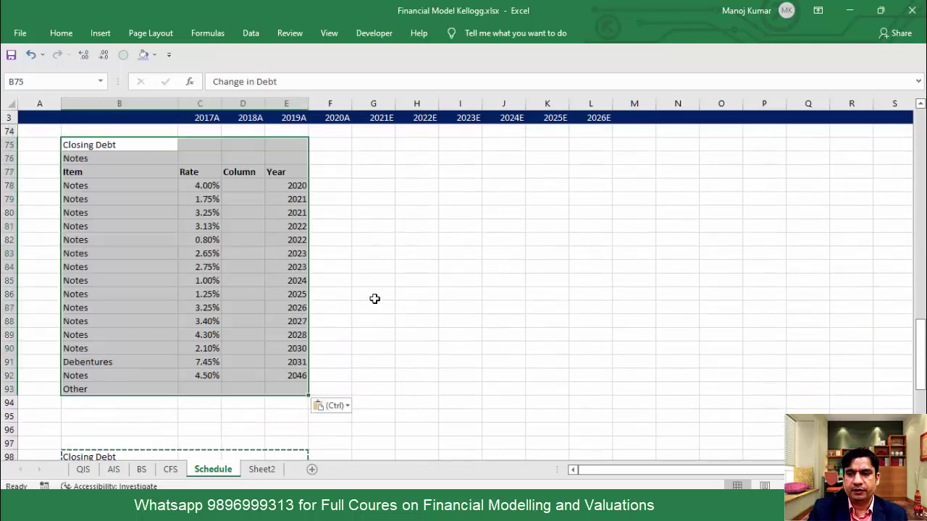
Step: Change the heading in B75 of the pasted block to Chane in Debt
key(F2)
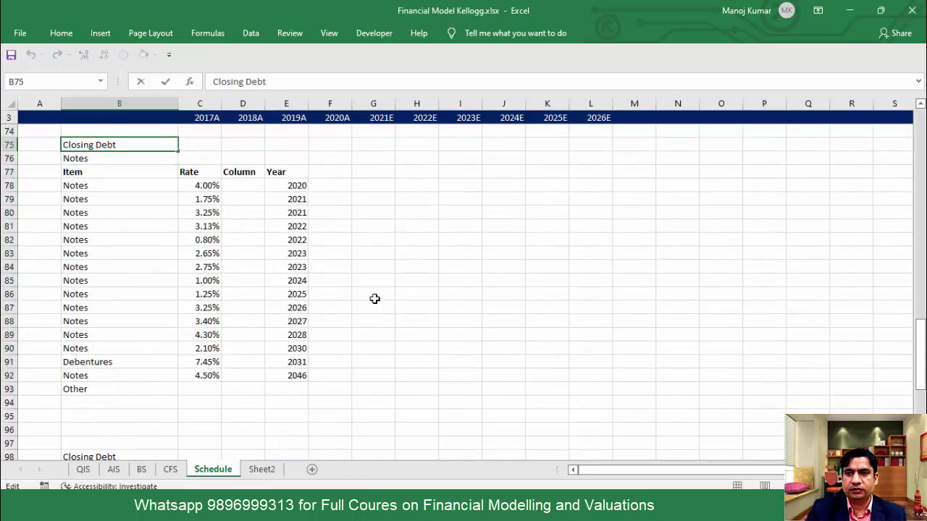
key(Home)
key(ctrl+shift+Right)
key(shift+Left)
text(Chan)
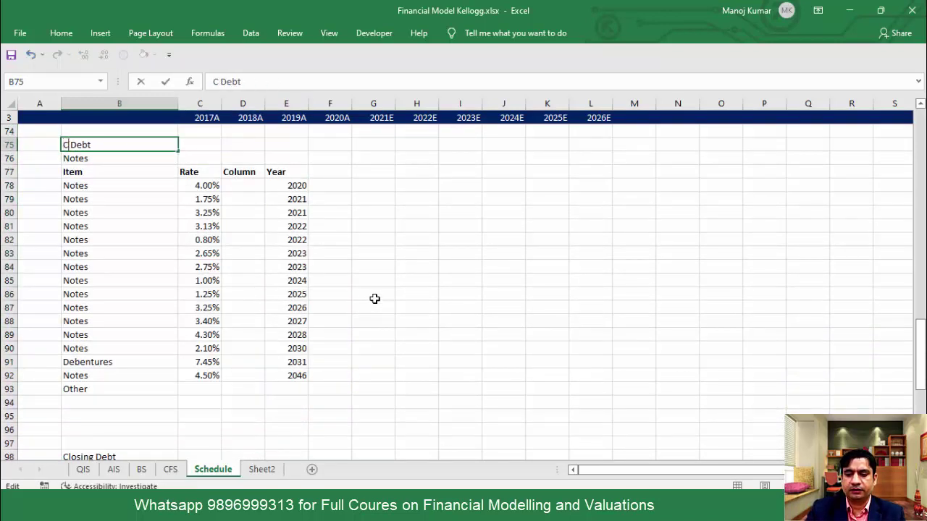
key(Return)
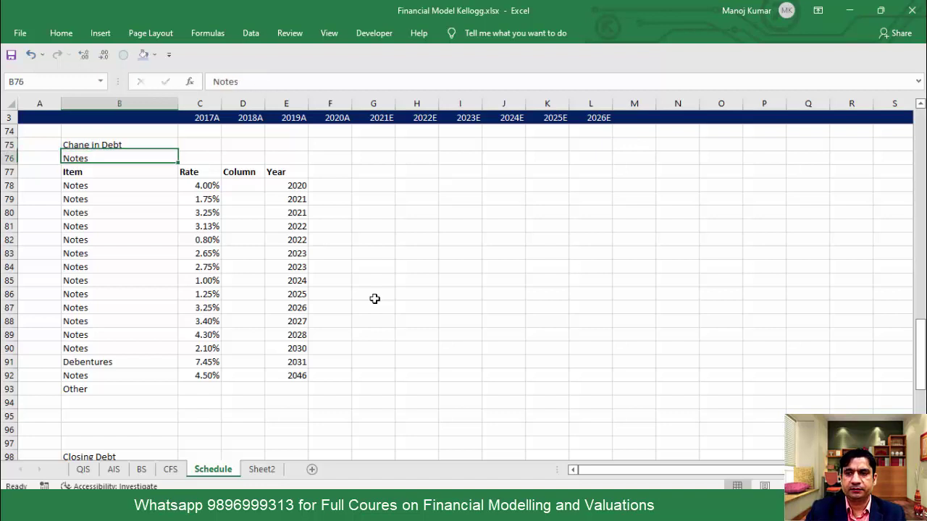
key(Up)
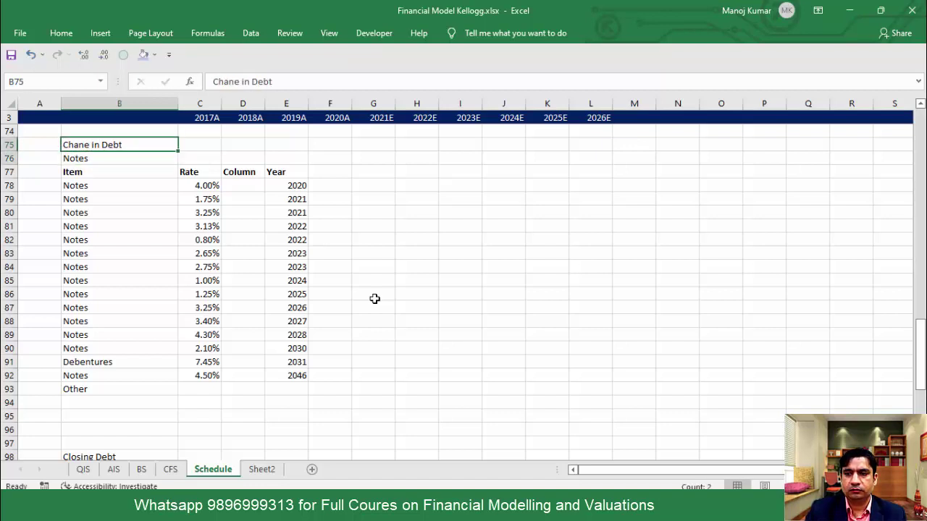
key(shift+Down)
key(ctrl+shift+Down)
key(shift+Right)
key(shift+Right)
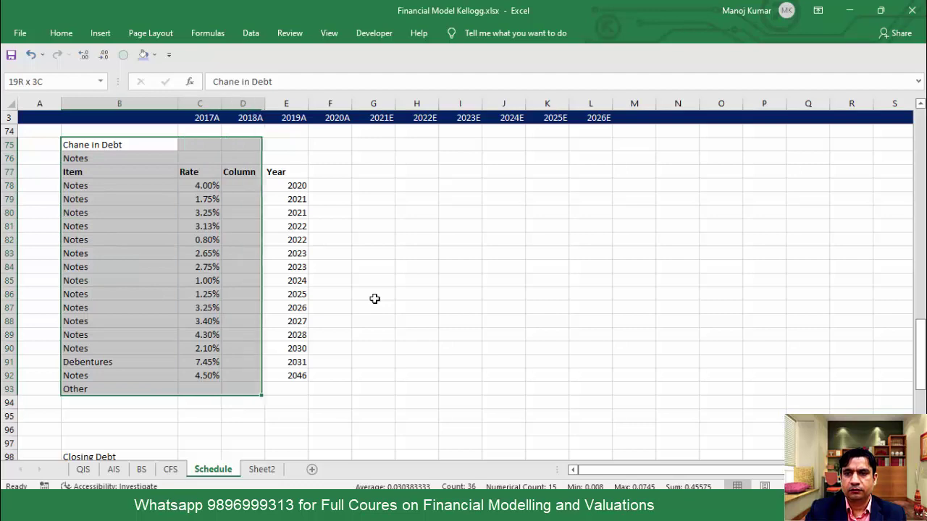
Step: Insert four blank rows at row 60, beneath the Opening Debt heading, to make room for another block
key(Up)
key(Up)
key(Up)
key(Up)
key(Up)
key(Up)
key(Up)
key(Up)
key(Up)
key(Up)
key(Up)
key(Up)
key(Up)
key(Up)
key(Up)
key(Up)
key(Up)
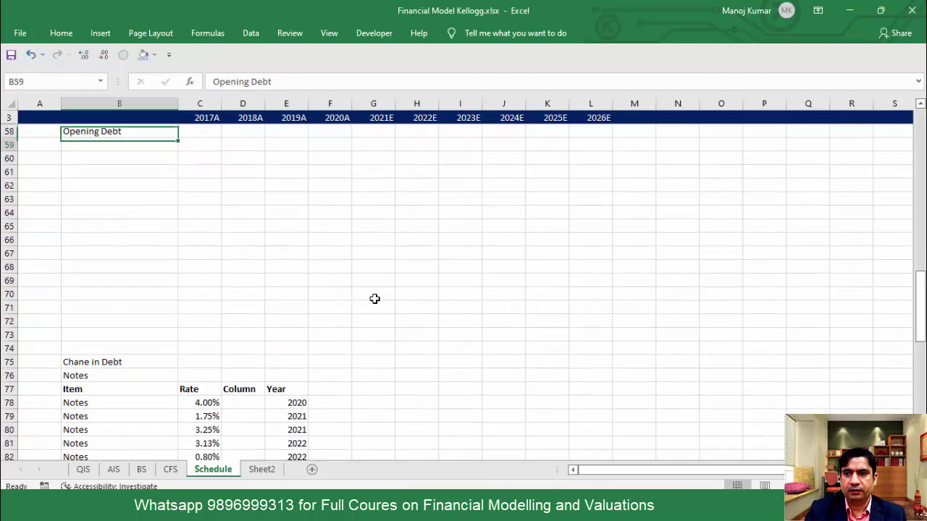
key(Down)
key(shift+space)
key(shift+Down)
key(shift+Down)
key(shift+Down)
key(ctrl+shift+plus)
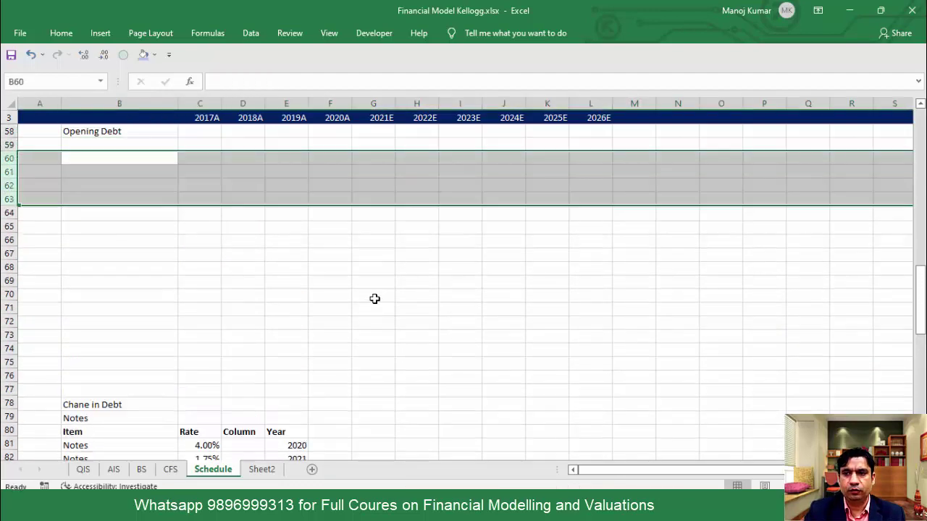
key(ctrl+Down)
key(ctrl+shift+Down)
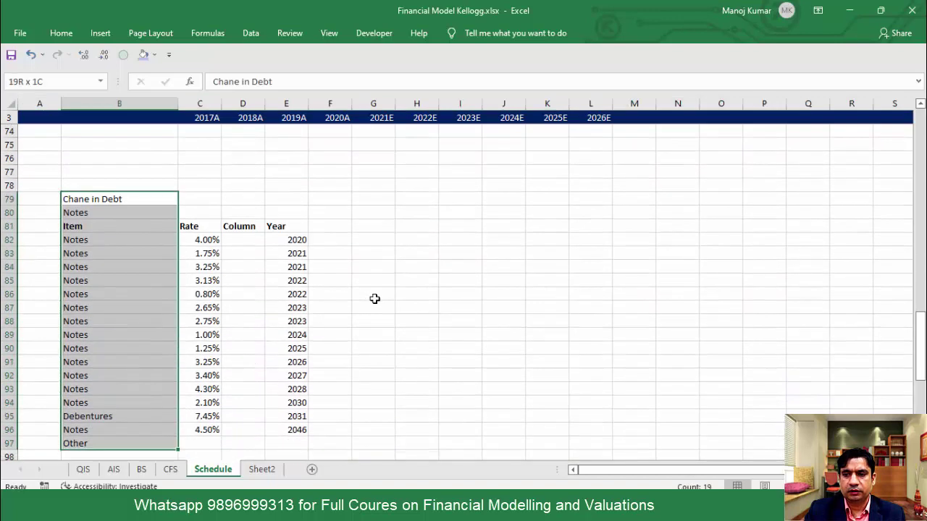
key(shift+Right)
key(shift+Right)
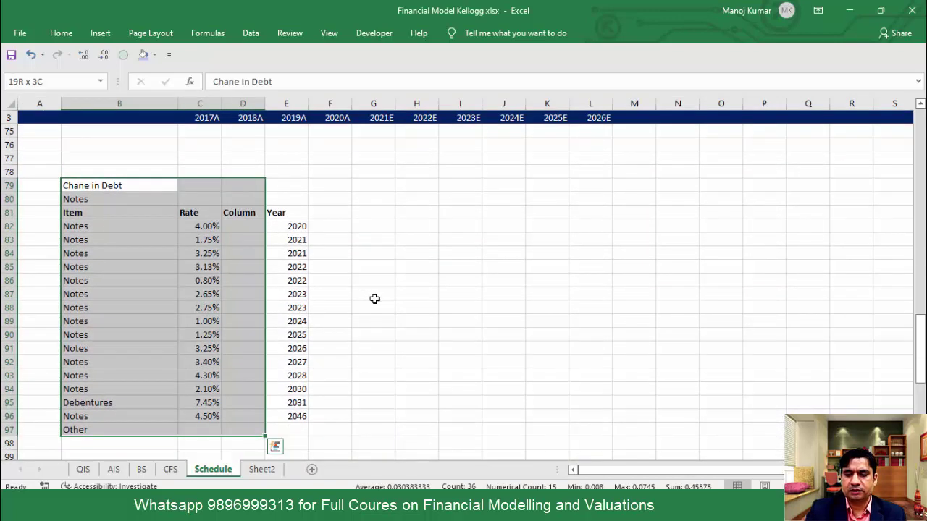
key(ctrl+c)
key(Up)
key(Up)
key(Up)
key(Up)
key(Up)
key(Up)
key(Up)
key(Up)
key(Up)
key(Up)
key(Up)
key(Up)
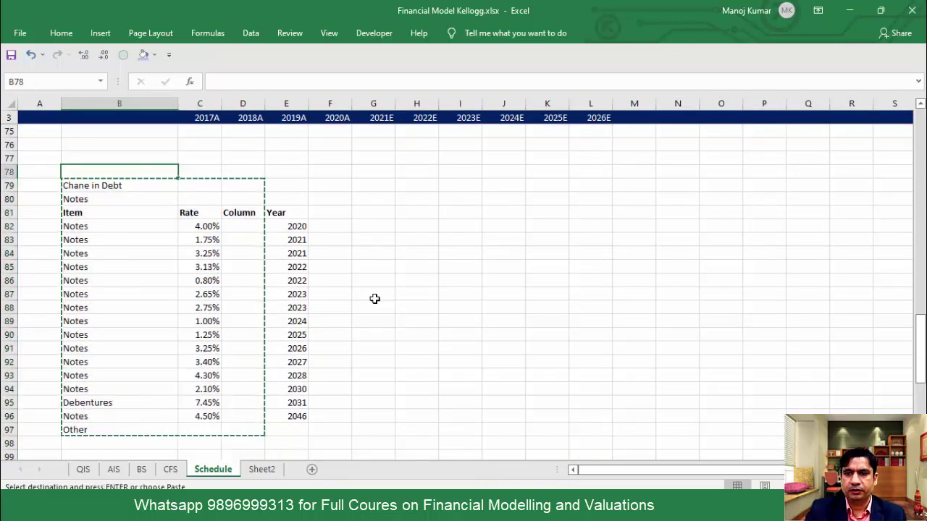
key(Down)
key(Down)
key(Down)
key(Down)
key(Down)
key(Down)
key(Down)
key(Down)
key(Down)
key(Down)
key(Down)
key(Down)
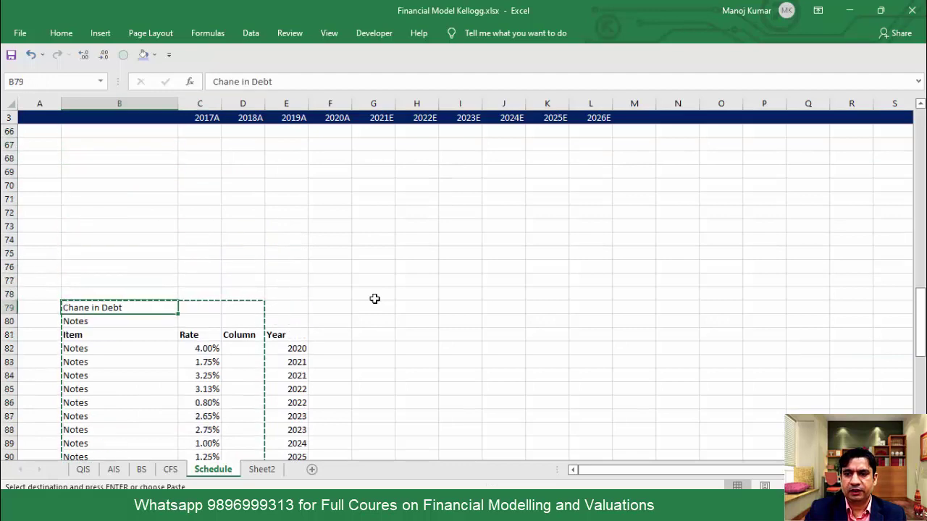
Step: Copy the change in debt block B79:E97, including the Year column, and paste it at B58 over the Opening Debt label
key(shift+Right)
key(shift+Right)
key(shift+Right)
key(shift+Down)
key(shift+Down)
key(shift+Down)
key(shift+Down)
key(shift+Down)
key(shift+Down)
key(shift+Down)
key(shift+Down)
key(shift+Down)
key(shift+Down)
key(shift+Down)
key(shift+Down)
key(shift+Down)
key(shift+Down)
key(shift+Down)
key(shift+Down)
key(shift+Down)
key(shift+Down)
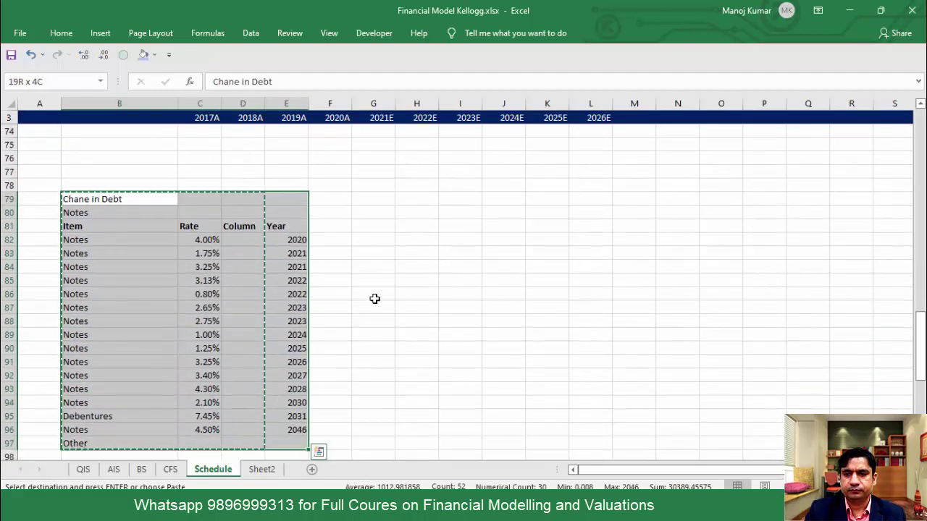
key(Up)
key(Up)
key(Up)
key(Up)
key(Up)
key(Up)
key(Up)
key(Up)
key(Up)
key(Up)
key(Up)
key(Up)
key(Up)
key(Up)
key(Up)
key(Up)
key(Up)
key(Up)
key(Up)
key(Up)
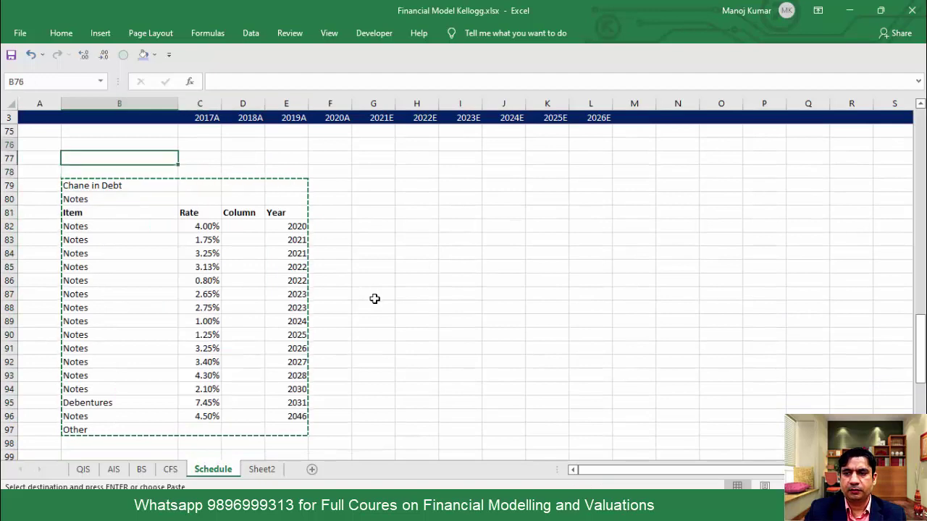
key(Up)
key(Down)
key(Return)
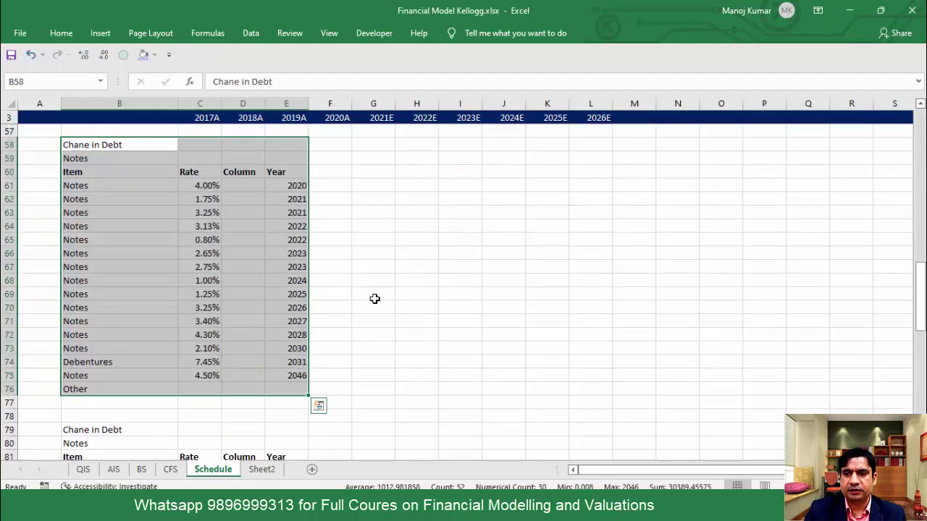
Step: Change the heading in B58 of the pasted block to Opening Debt
key(Down)
key(Up)
key(F2)
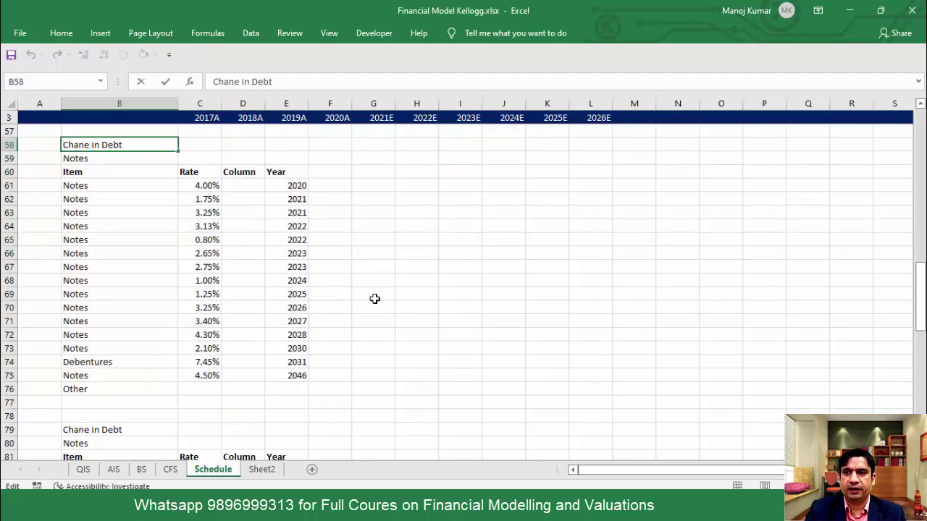
key(Home)
key(ctrl+shift+Right)
text(Oepning)
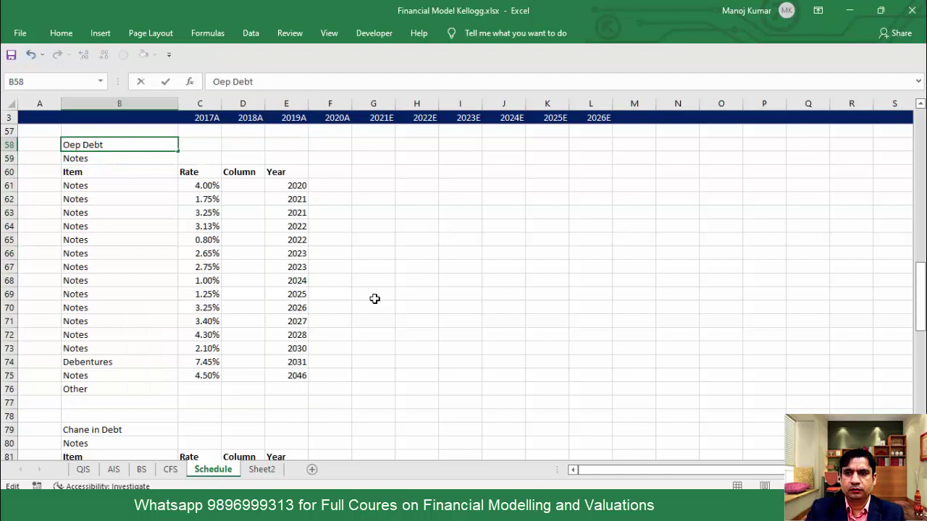
key(BackSpace)
key(BackSpace)
key(BackSpace)
key(BackSpace)
key(BackSpace)
key(BackSpace)
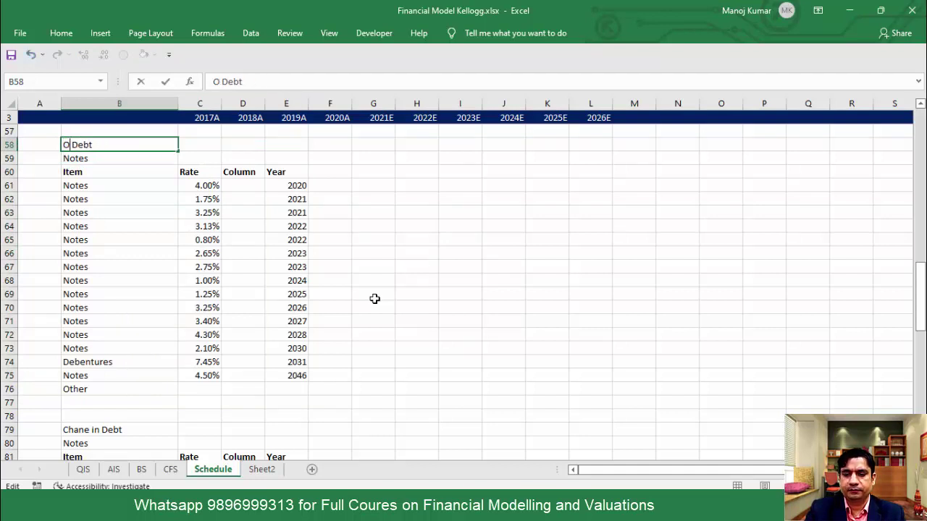
text(pening)
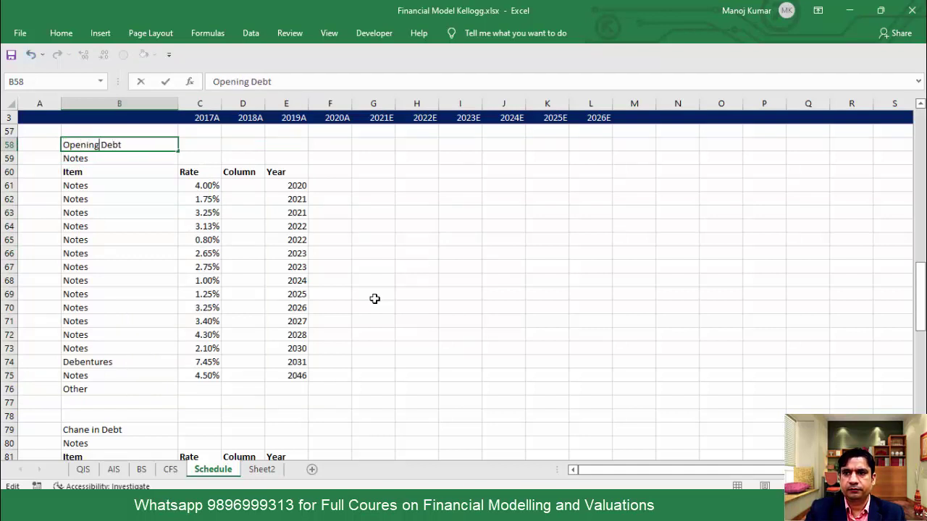
key(Return)
Step: Clear the Column heading in D60 of the opening block and D81 of the change block
key(Down)
key(Right)
key(Right)
key(Down)
key(Right)
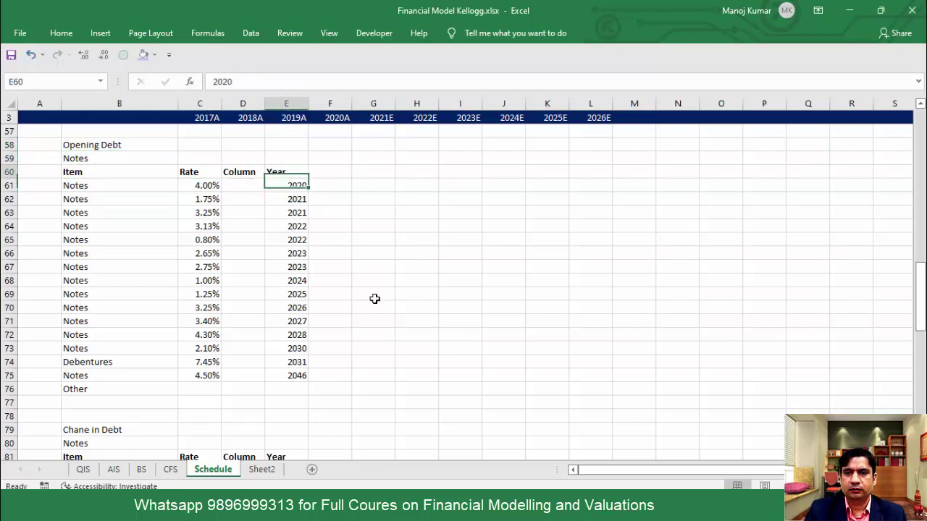
key(Up)
key(Left)
key(ctrl+Down)
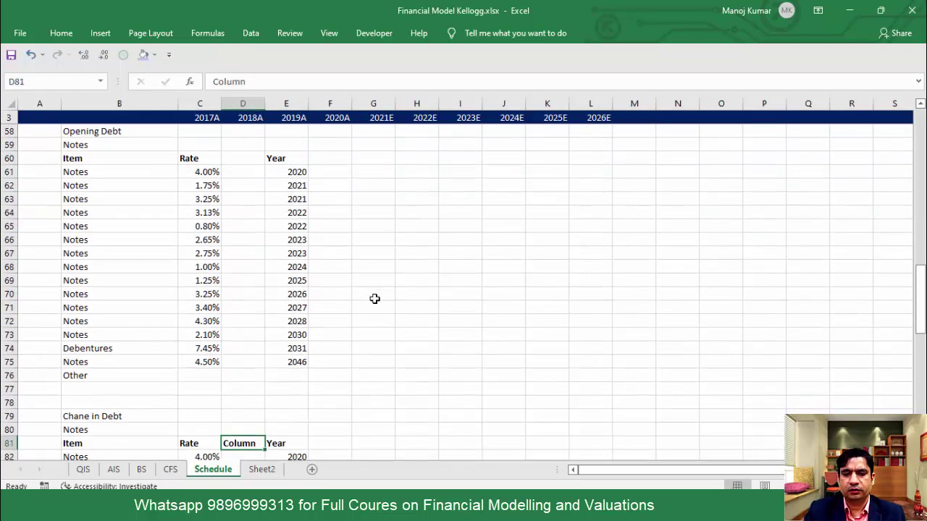
key(Delete)
key(Down)
key(Down)
key(Down)
key(Down)
key(Down)
key(Down)
key(Down)
key(Down)
key(Down)
key(Down)
key(Down)
key(Down)
key(Down)
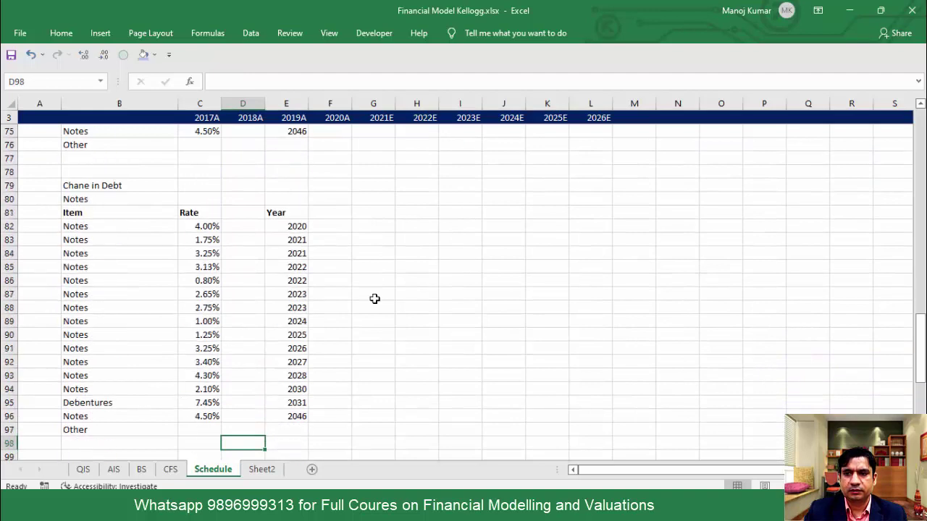
key(Up)
key(Up)
key(Up)
key(Up)
key(Up)
key(Up)
key(Up)
key(Up)
key(Up)
key(Up)
key(Up)
key(Up)
key(Up)
key(Up)
key(Up)
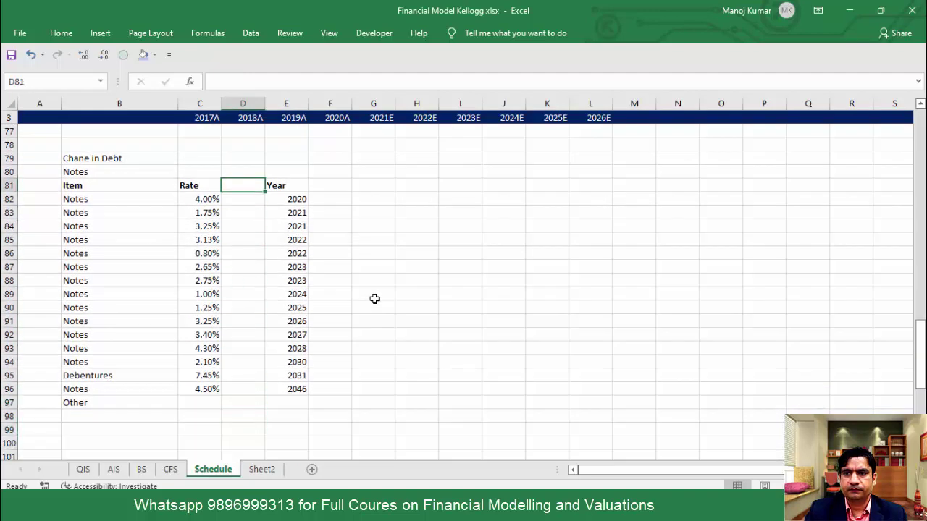
Step: Edit the heading in B79 of the change block to read Chaneg in Debt
key(Left)
key(Left)
key(Left)
key(Right)
key(F2)
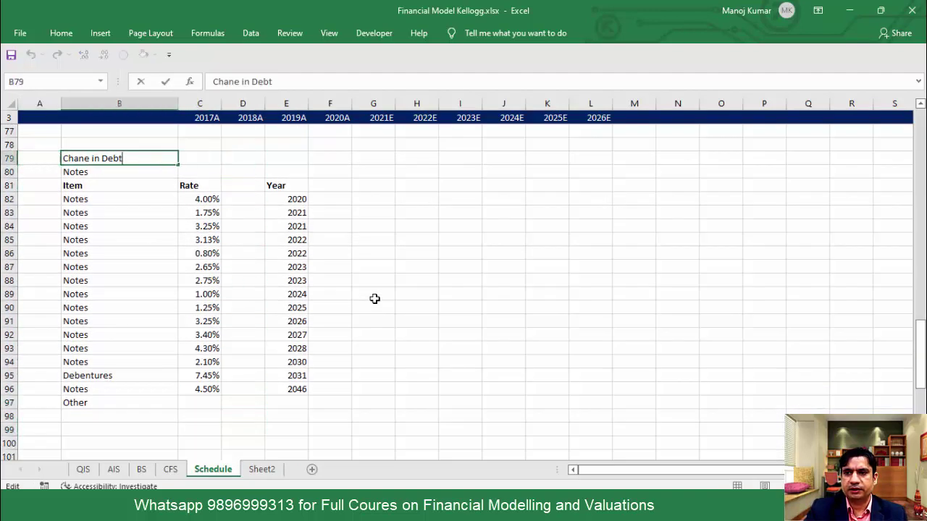
text(g)
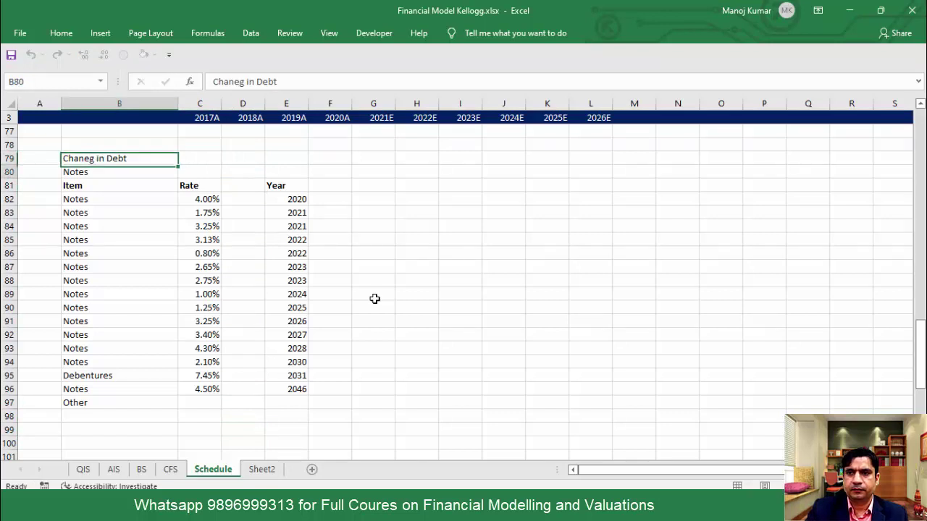
key(Return)
Step: Examine the 2020A closing debt amounts in F103:F121, starting from the change in debt block
key(Right)
key(Down)
key(Right)
key(Right)
key(Down)
key(Down)
key(Down)
key(Down)
key(Down)
key(Down)
key(Down)
key(Down)
key(Down)
key(Down)
key(Down)
key(Down)
key(Down)
key(Down)
key(Down)
key(Down)
key(Down)
key(Down)
key(Down)
key(Down)
key(Down)
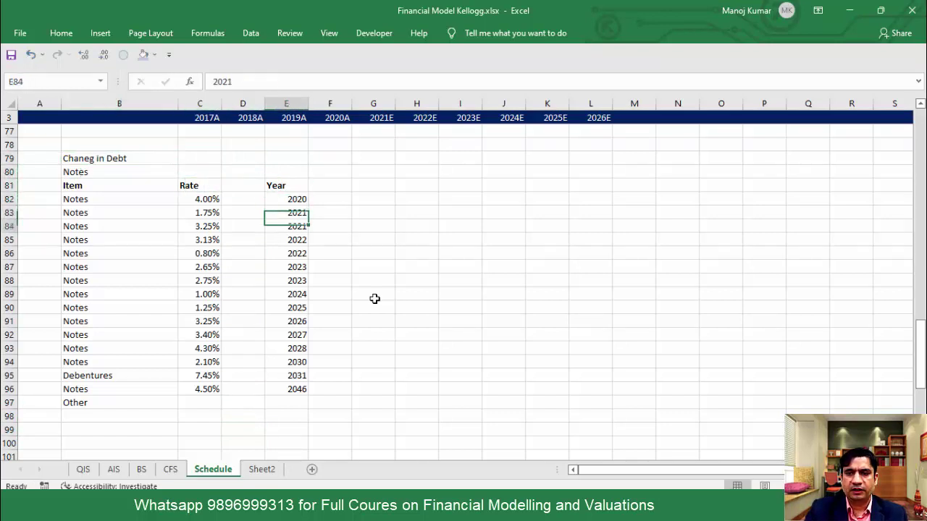
key(Right)
key(ctrl+Up)
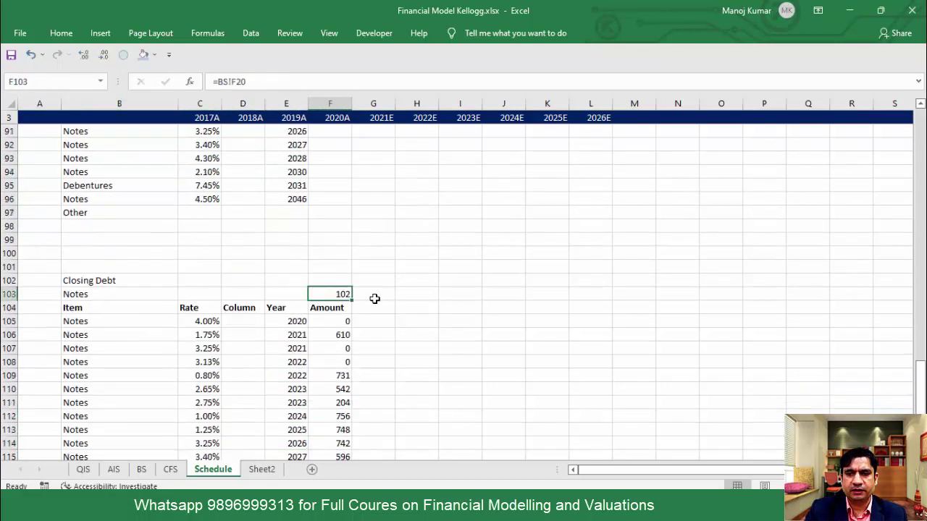
key(ctrl+shift+Down)
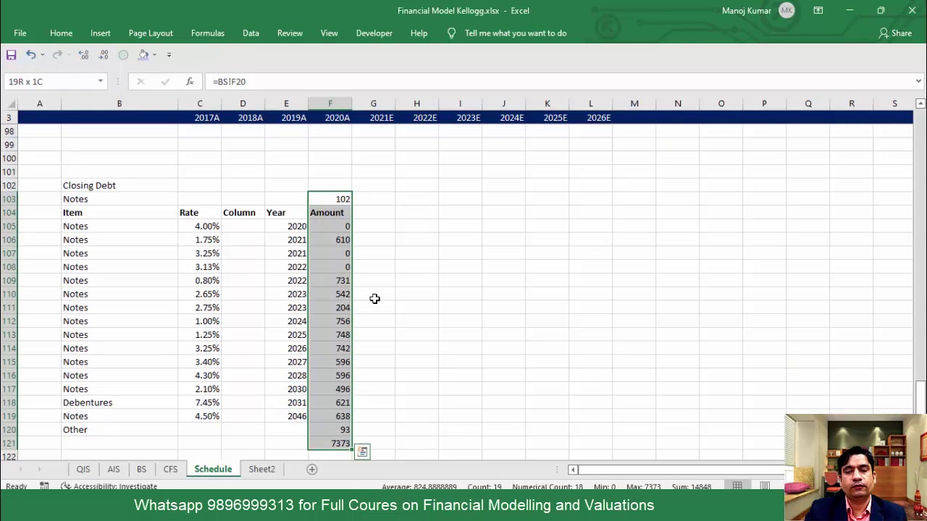
key(Right)
key(Left)
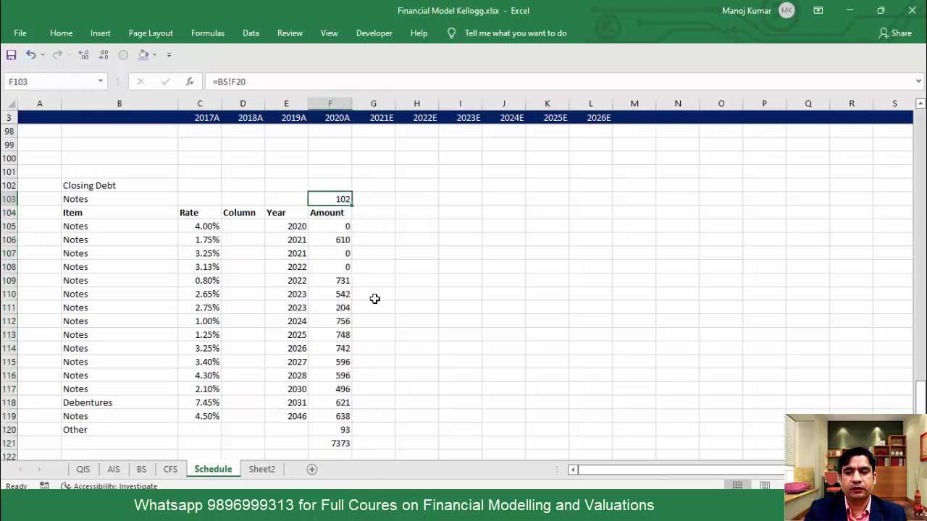
Step: Review the opening, change and closing debt layout in B8:L22 on Sheet2, including the historical closing debts in E19:F22
click(259, 469)
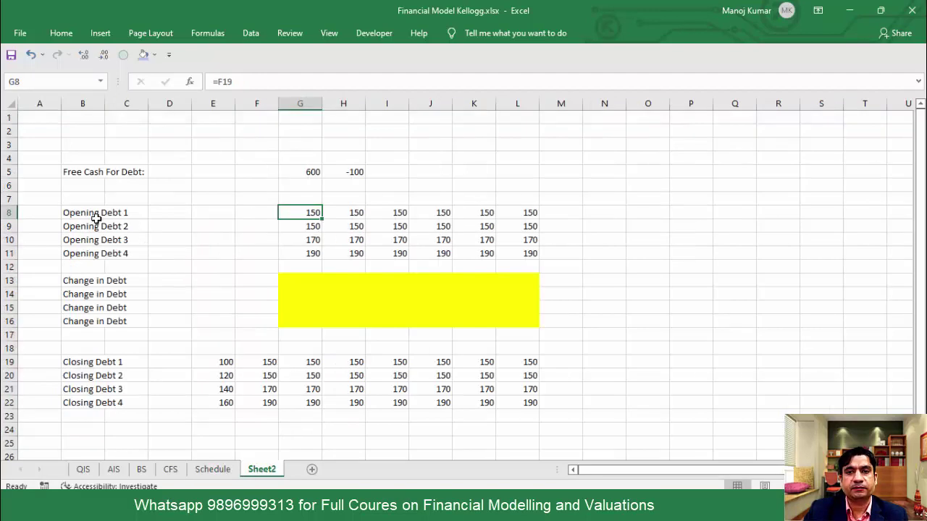
drag(98, 212, 534, 407)
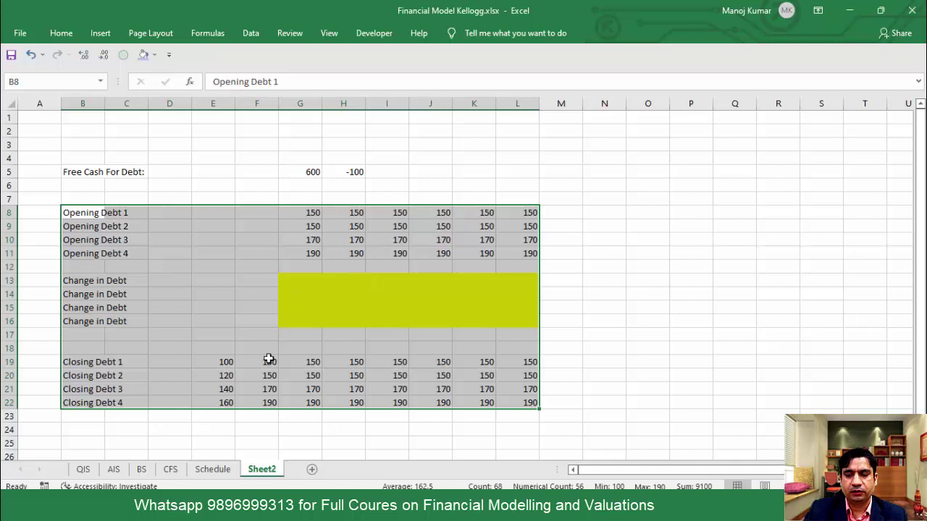
drag(268, 360, 217, 404)
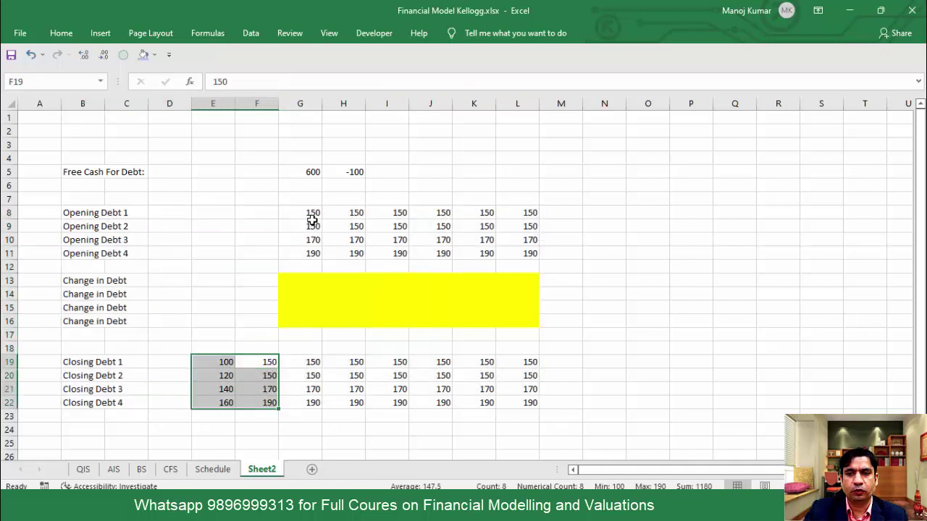
Step: Inspect the Sheet2 formulas for opening debt in G8 and closing debt in G19
click(311, 216)
text(=F19)
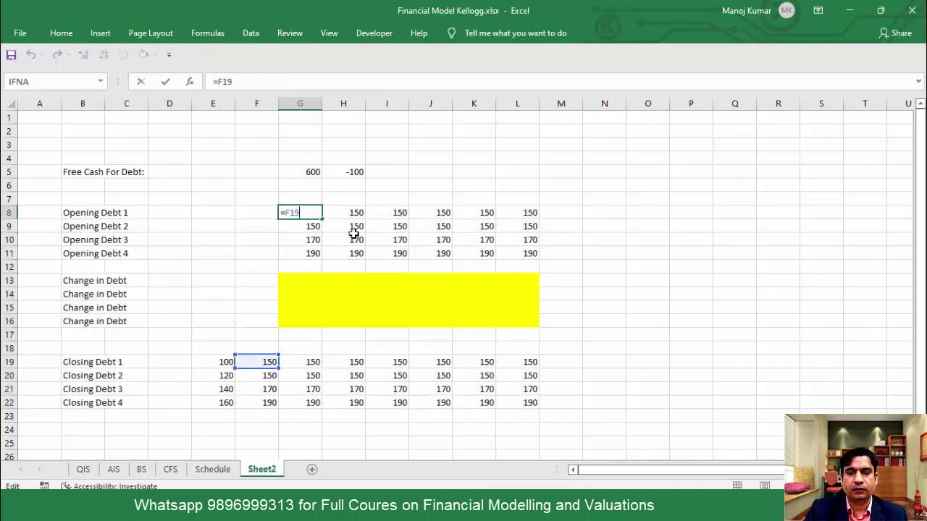
key(Return)
key(Down)
key(Down)
key(Down)
key(Down)
key(Down)
key(Down)
key(Down)
key(Down)
key(Down)
key(Down)
text(=G8+G13)
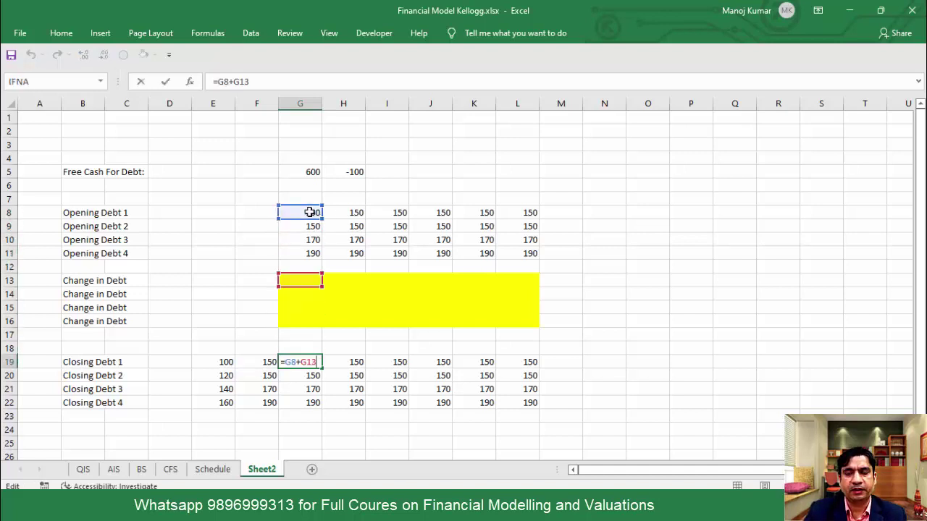
key(ctrl+Return)
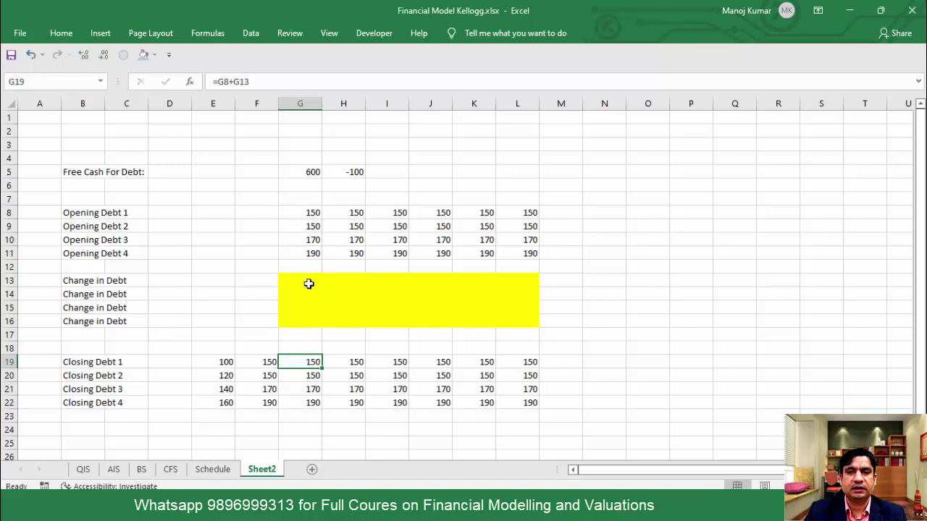
Step: On the Schedule sheet, link the 2021E opening debt for Notes in G59 to the 2020A closing debt with =F103
click(212, 469)
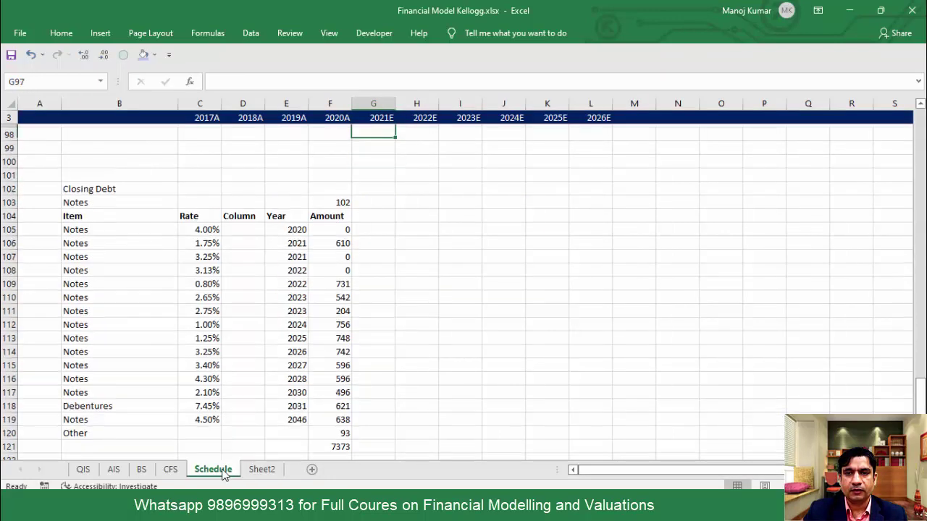
key(Up)
key(Up)
key(Up)
key(Up)
key(Up)
key(Up)
key(Up)
key(Up)
key(Up)
key(Up)
key(Up)
key(Up)
key(Up)
key(Up)
key(Up)
key(Up)
key(Up)
key(Up)
key(Up)
key(Up)
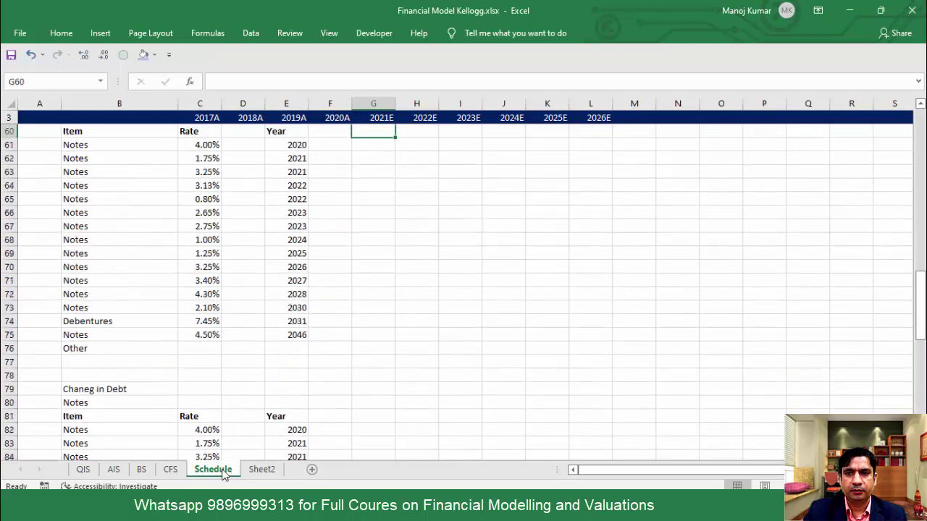
key(Up)
key(Up)
key(Up)
key(Down)
key(Down)
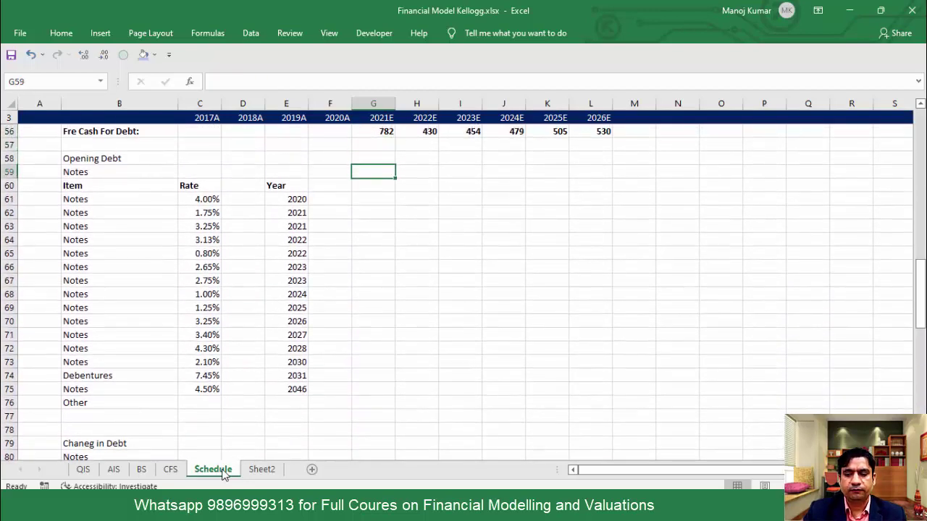
key(shift+space)
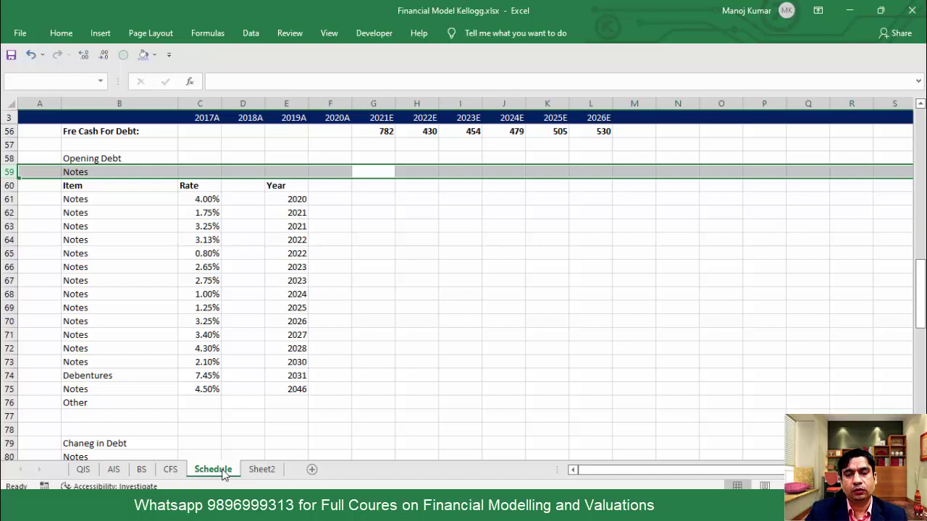
key(Down)
key(Up)
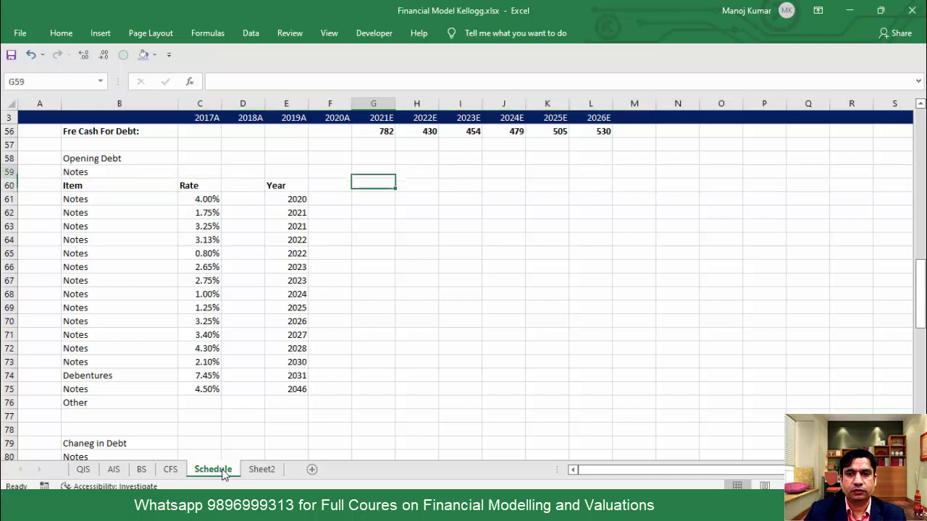
text(=)
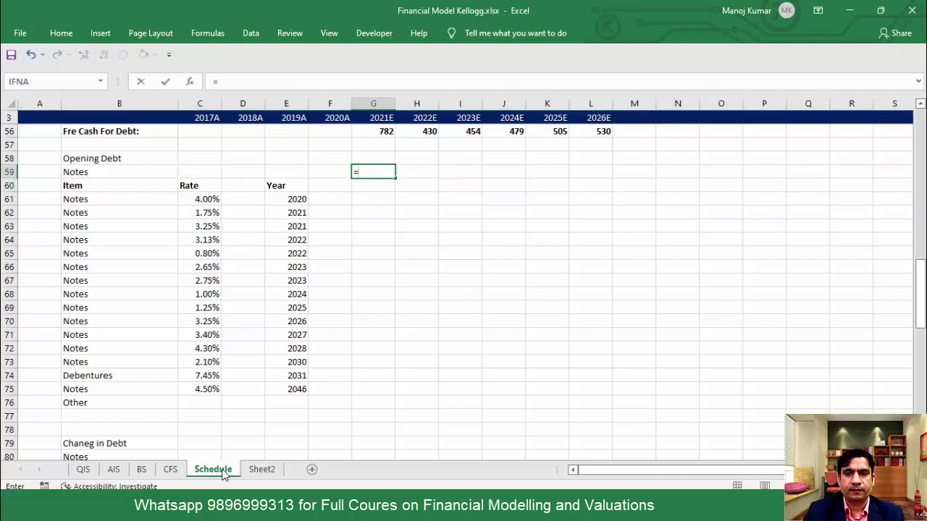
key(Left)
key(Down)
key(Down)
key(Down)
key(Down)
key(Down)
key(Down)
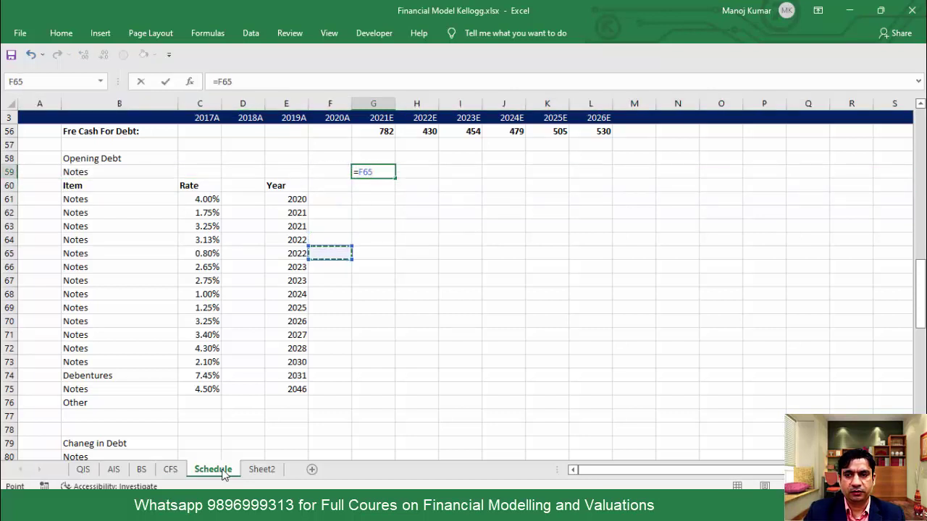
key(Down)
key(Down)
key(Down)
key(Down)
key(Down)
key(Down)
key(Down)
key(Down)
key(Down)
key(Down)
key(Down)
key(Down)
key(Down)
key(Down)
key(Down)
key(Down)
key(Down)
key(Down)
key(Down)
key(Down)
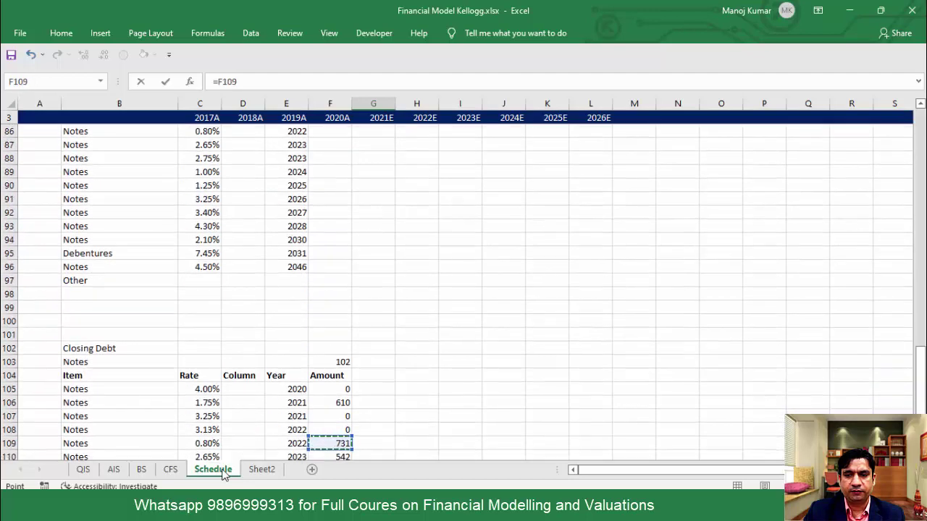
key(Up)
key(Up)
key(Up)
key(Up)
key(Up)
key(Up)
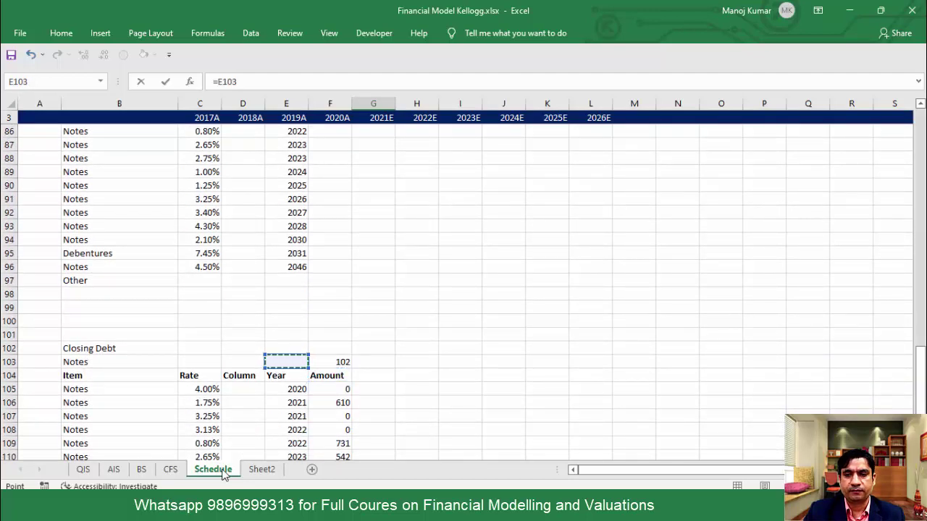
key(Left)
key(Left)
key(Left)
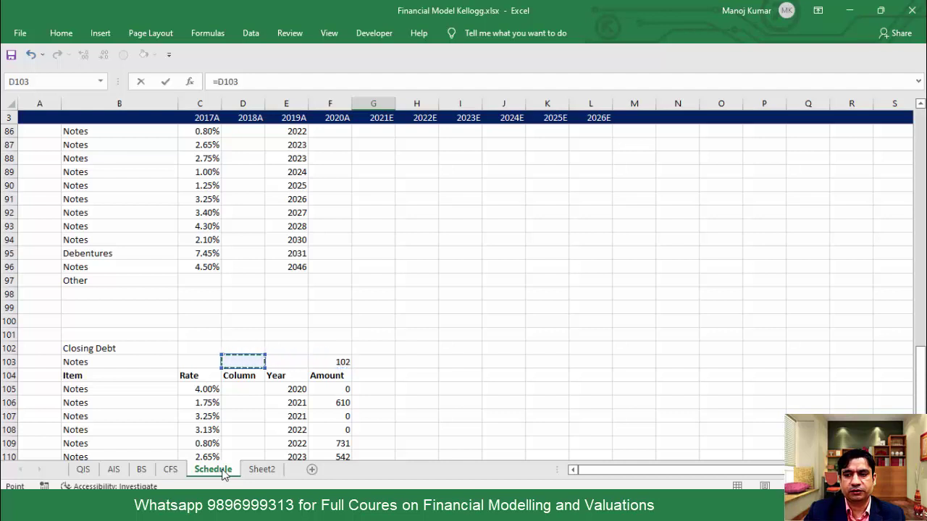
key(Right)
key(Right)
key(Right)
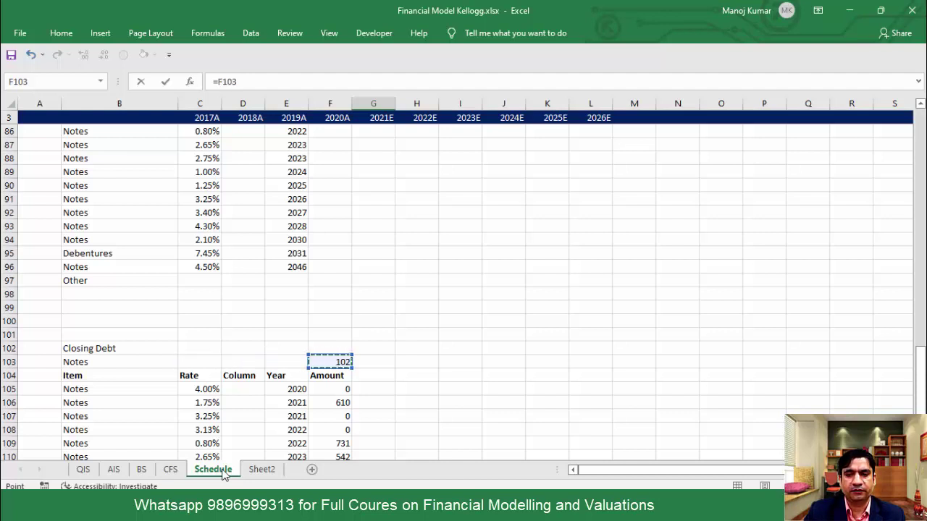
key(Up)
key(Down)
key(Down)
key(Down)
key(Up)
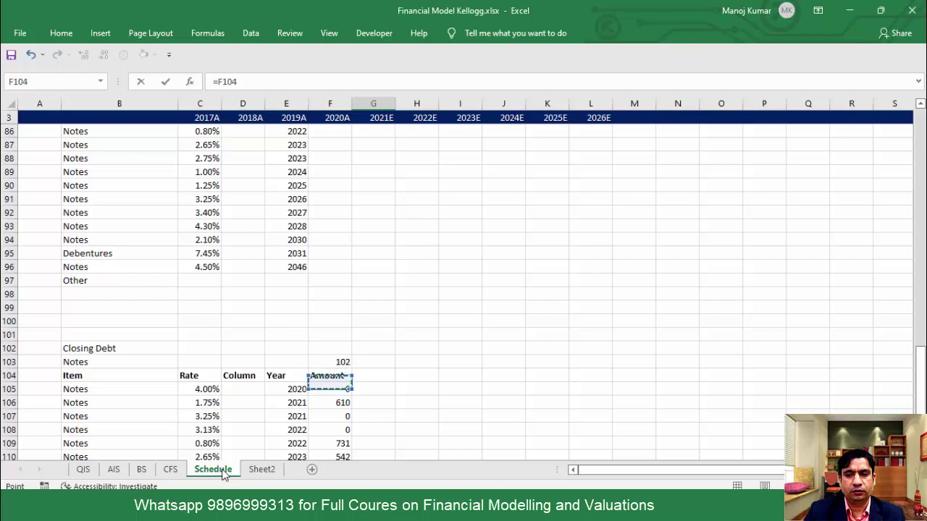
key(Up)
key(ctrl+Return)
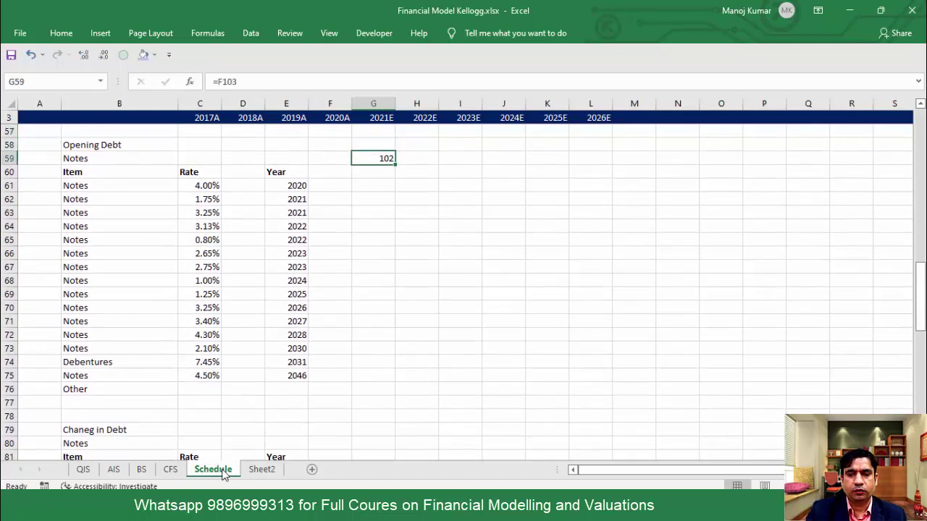
Step: Link the 2021E opening debt of the 4.00% 2020 Notes in G61 to its 2020A closing amount with =F105
key(Down)
key(Down)
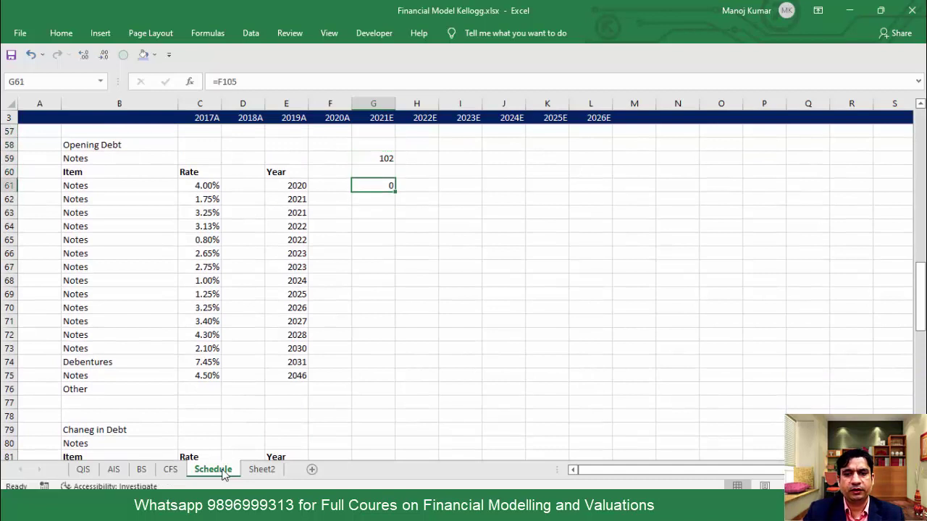
text(=)
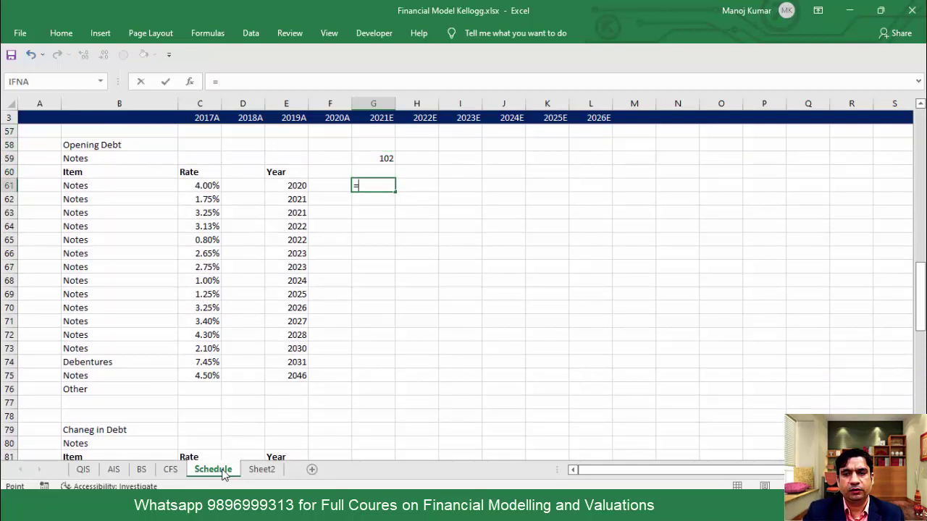
key(Left)
key(Down)
key(Down)
key(Down)
key(Down)
key(Down)
key(Down)
key(Down)
key(Down)
key(Down)
key(Down)
key(Down)
key(Down)
key(Down)
key(Down)
key(Down)
key(Down)
key(Down)
key(Down)
key(Down)
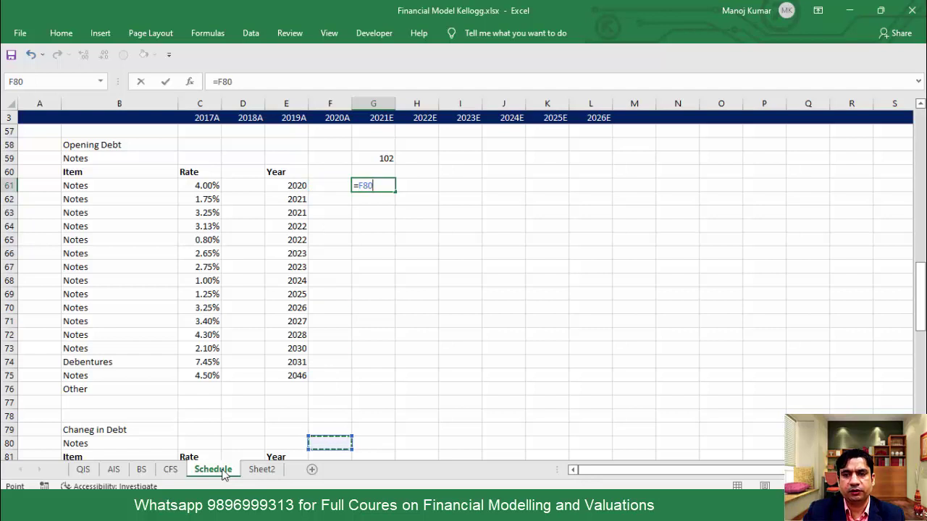
click(295, 186)
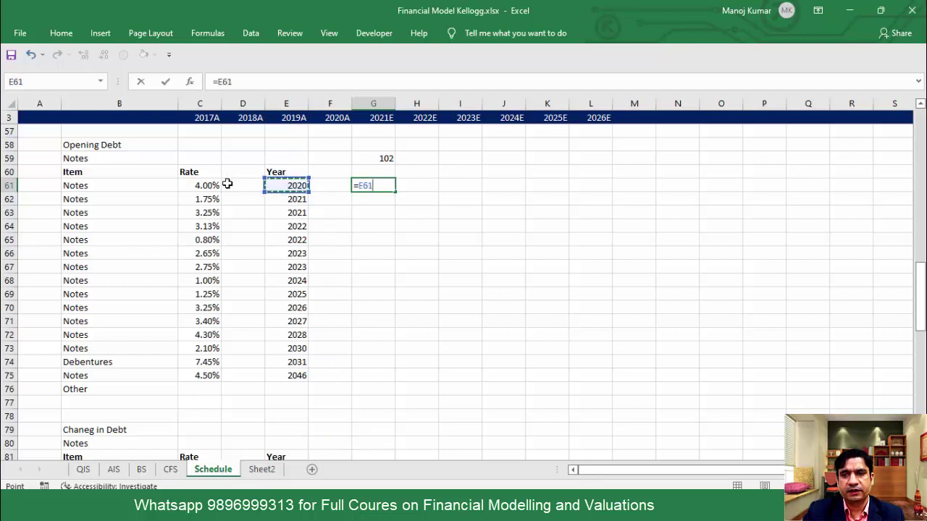
click(207, 185)
key(Right)
key(Right)
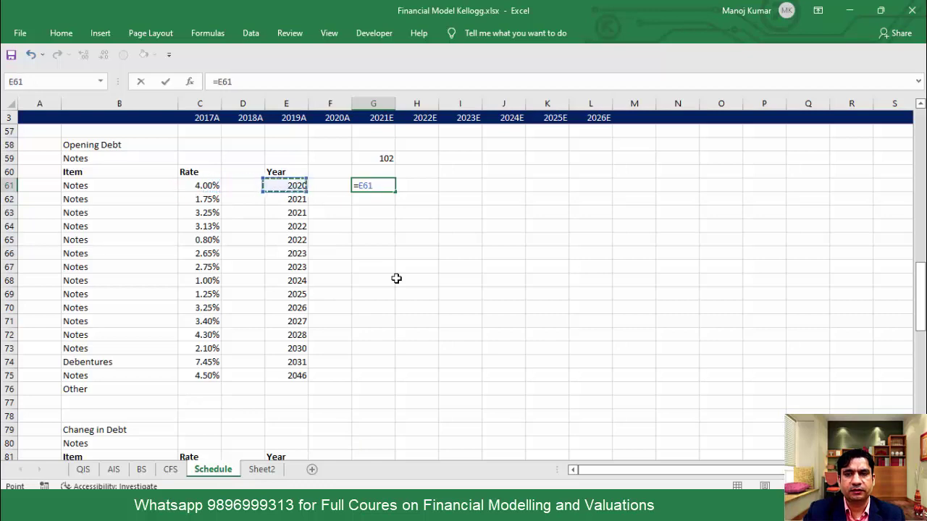
key(Right)
key(Down)
key(Down)
key(Down)
key(Down)
key(Down)
key(Down)
key(Down)
key(Down)
key(Down)
key(Down)
key(Down)
key(Down)
key(Down)
key(Down)
key(Down)
key(Down)
key(Down)
key(Down)
key(Down)
key(Down)
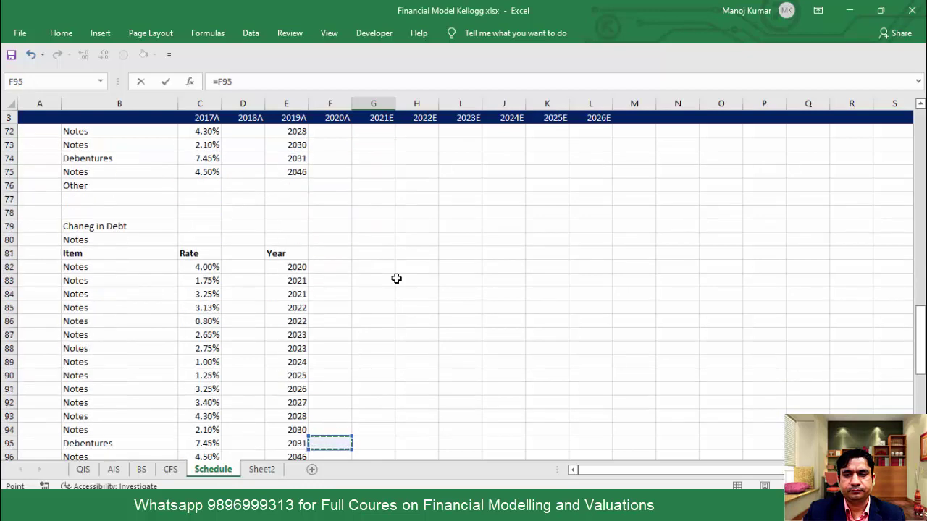
key(Down)
key(Down)
key(Down)
key(Down)
key(Down)
key(Down)
key(Down)
key(Down)
key(Down)
key(Down)
key(Down)
key(Down)
key(Down)
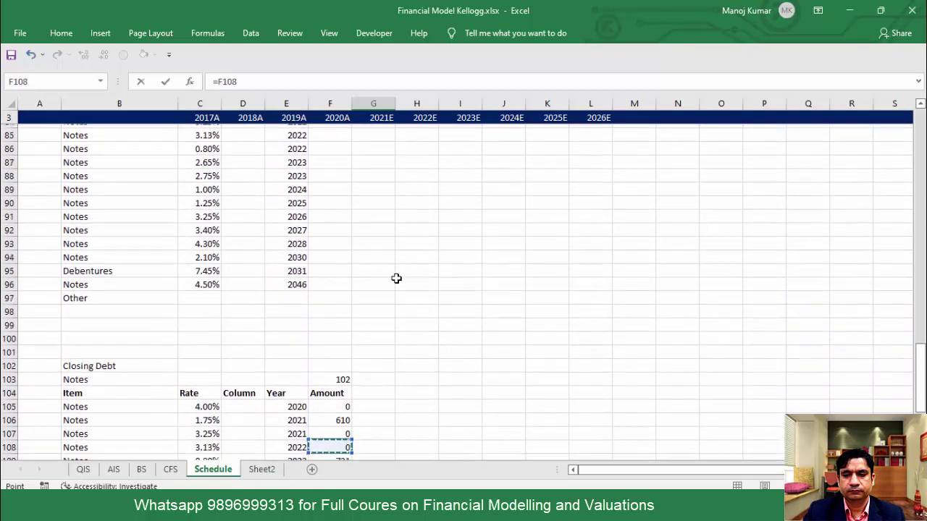
key(Down)
key(Down)
key(Down)
key(Up)
key(Up)
key(Up)
key(Up)
key(Up)
key(Up)
key(Left)
key(Left)
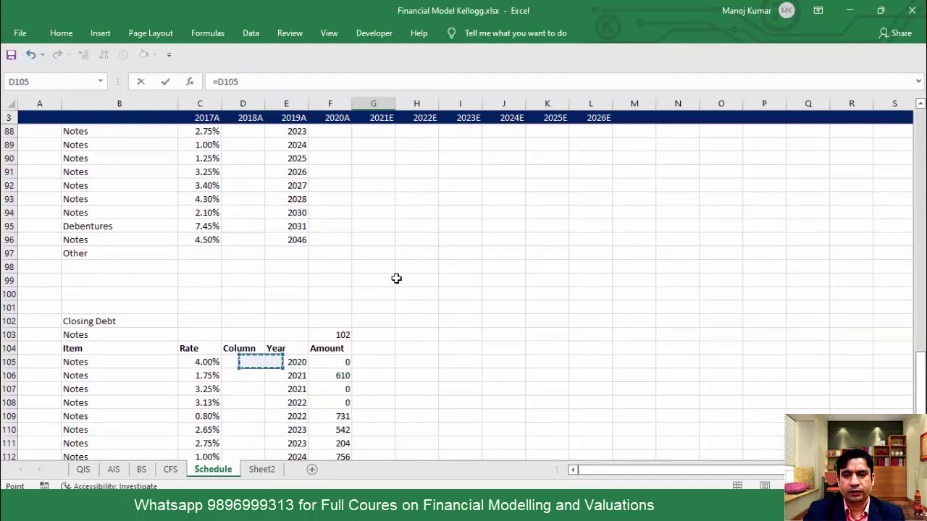
key(Left)
key(Right)
key(Right)
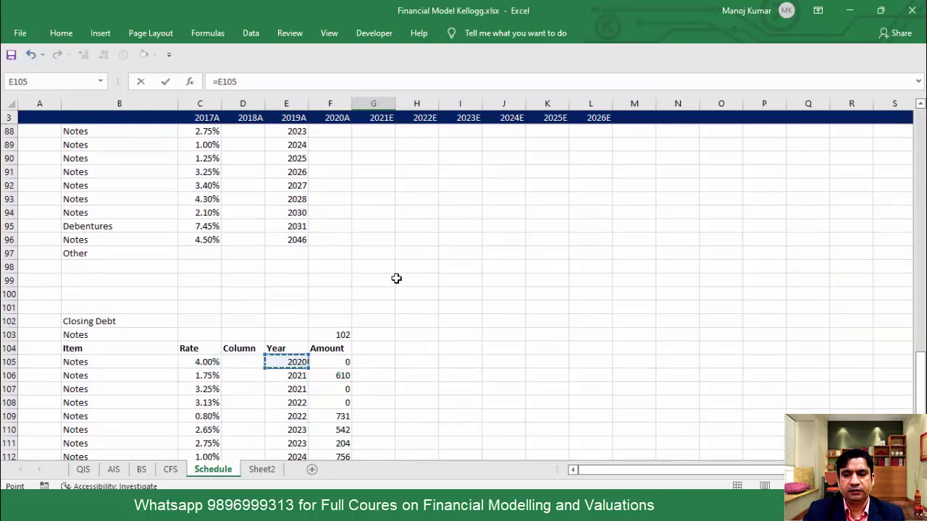
key(Right)
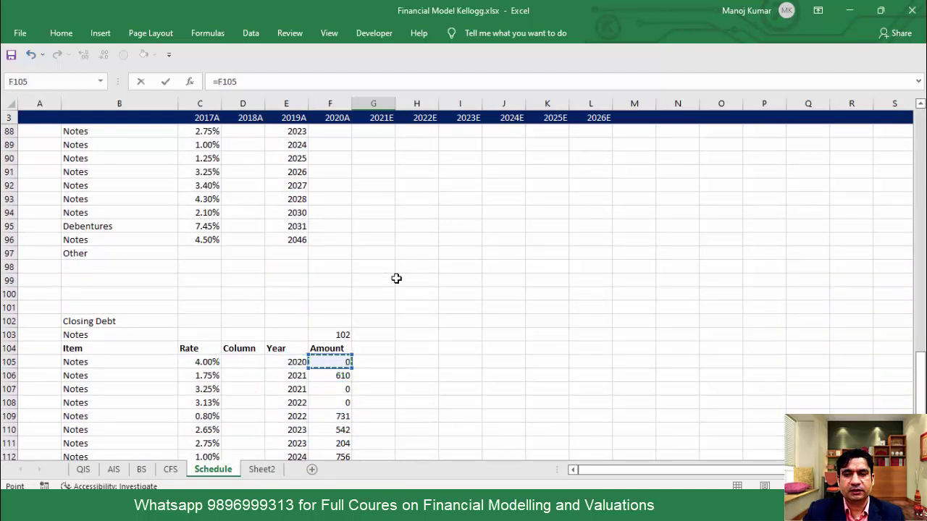
key(Up)
key(Up)
key(Down)
key(Down)
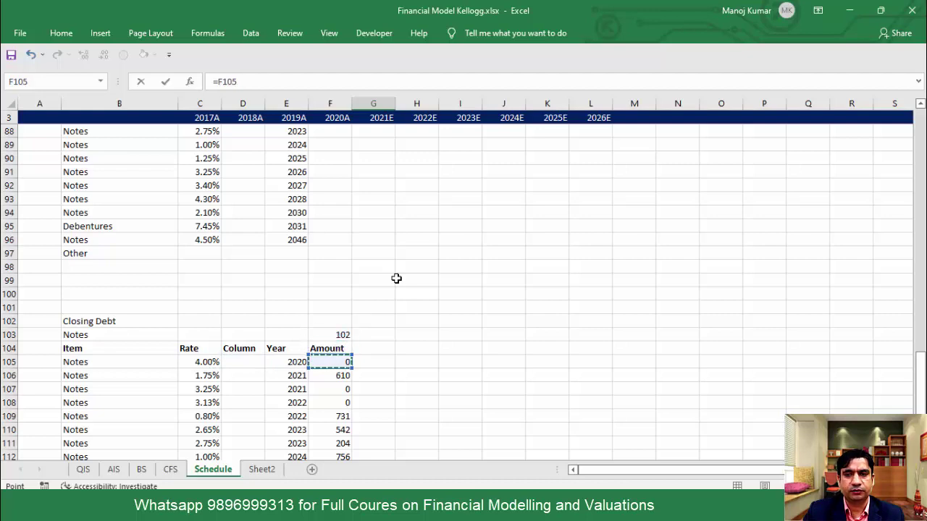
key(Return)
Step: Fill the G61 opening debt formula down through G76 to cover all notes, the debentures and Other
key(Up)
key(Up)
key(Up)
key(Up)
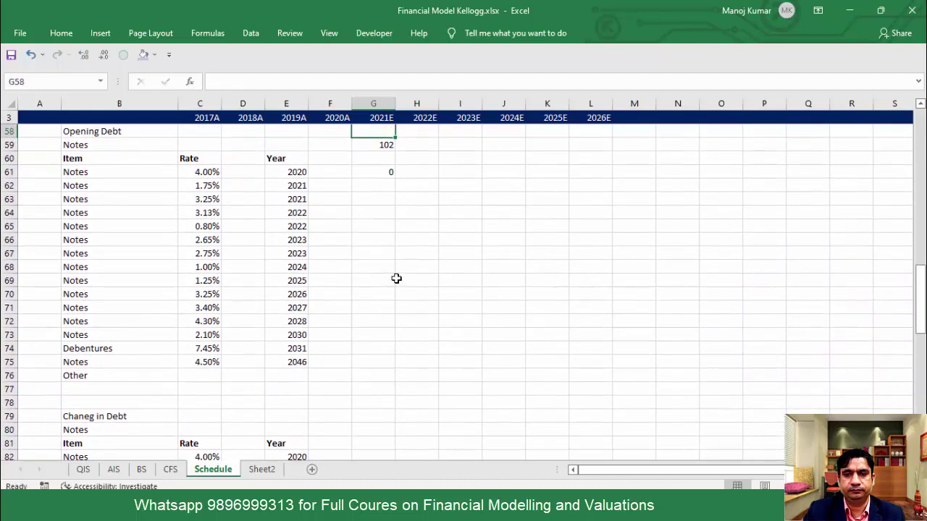
key(Down)
key(Down)
key(Down)
key(shift+Down)
key(shift+Down)
key(shift+Down)
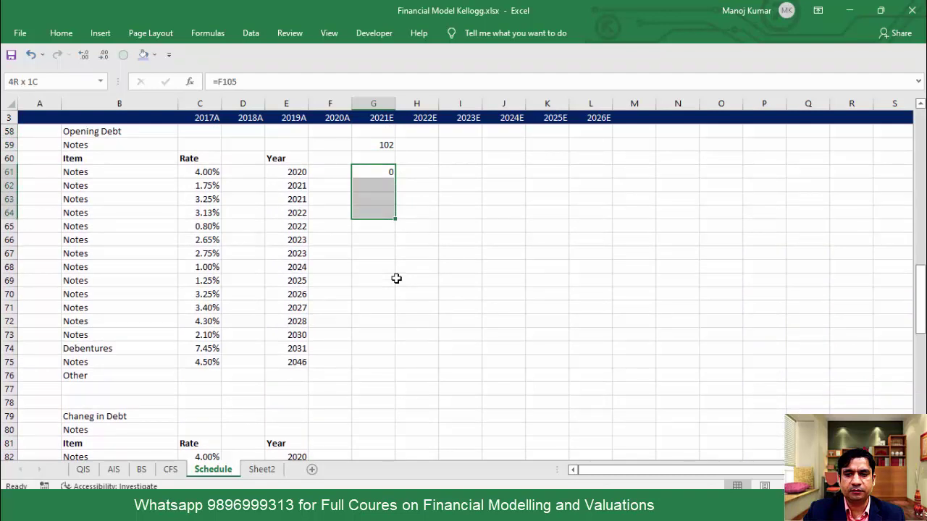
key(shift+Down)
key(shift+Down)
key(shift+Down)
key(shift+Down)
key(shift+Down)
key(shift+Down)
key(shift+Down)
key(shift+Down)
key(shift+Down)
key(shift+Down)
key(shift+Down)
key(shift+Down)
key(ctrl+d)
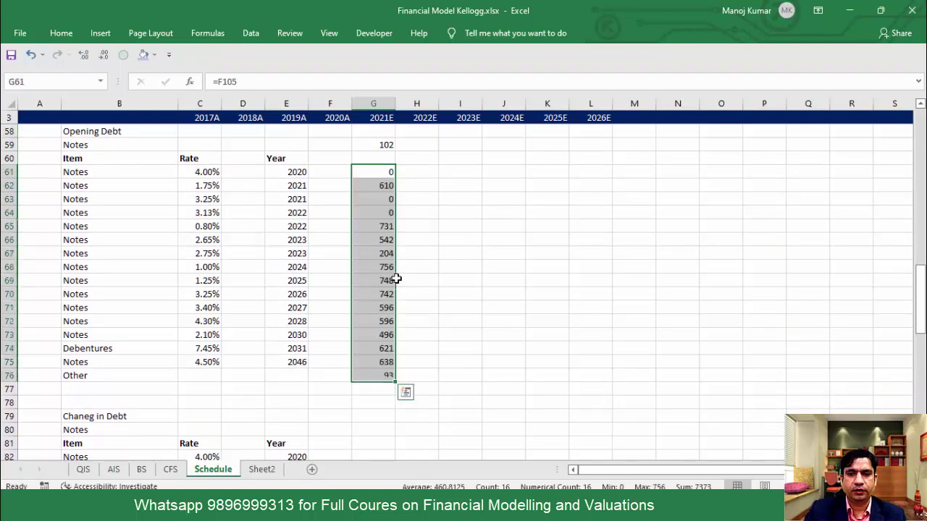
Step: Copy the 2021E opening debt formulas in G59:G76 across to 2026E in column L
key(Up)
key(Up)
key(shift+Down)
key(shift+Down)
key(ctrl+shift+Down)
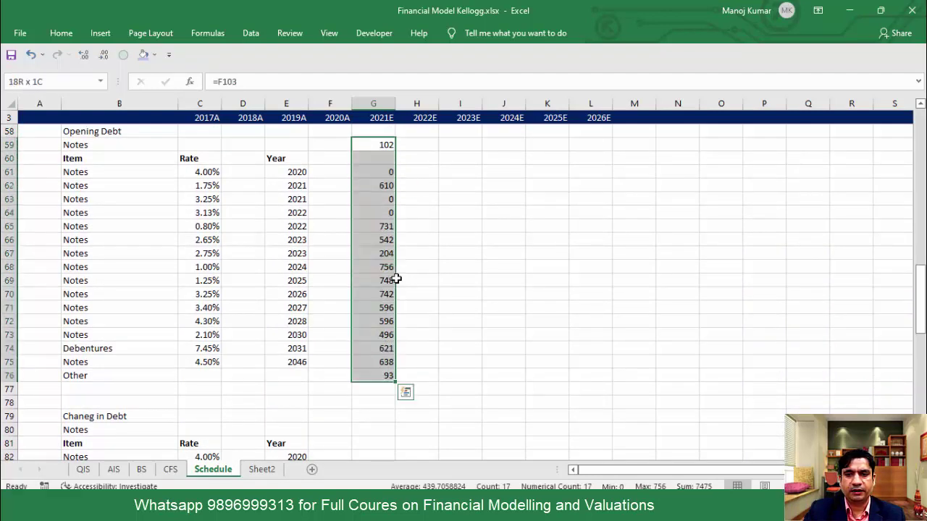
key(shift+Right)
key(shift+Right)
key(shift+Right)
key(shift+Right)
key(shift+Right)
key(ctrl+r)
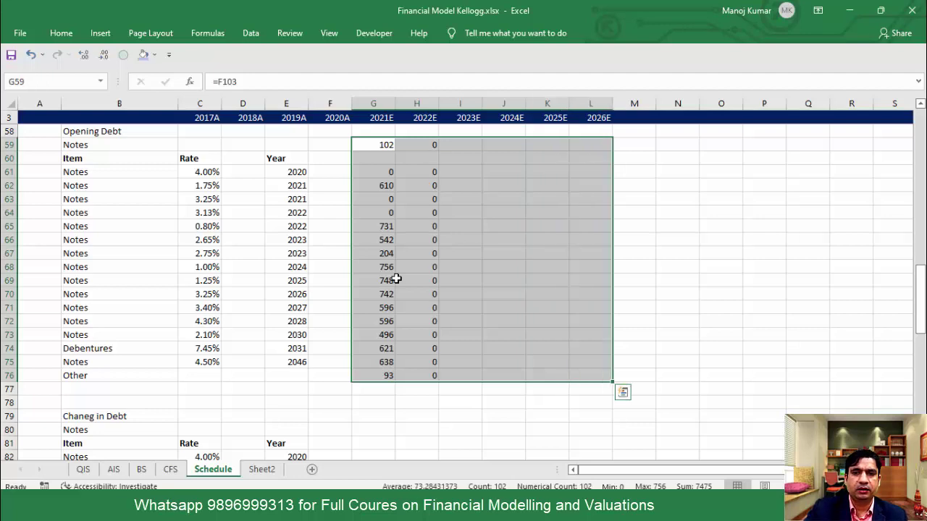
Step: Examine the filled opening debt range H59:L76 for 2022E to 2026E, including its links to the prior year's closing debt
key(Right)
key(shift+Right)
key(shift+Right)
key(shift+Right)
key(shift+Right)
key(shift+Down)
key(shift+Down)
key(ctrl+shift+Down)
key(ctrl+shift+Down)
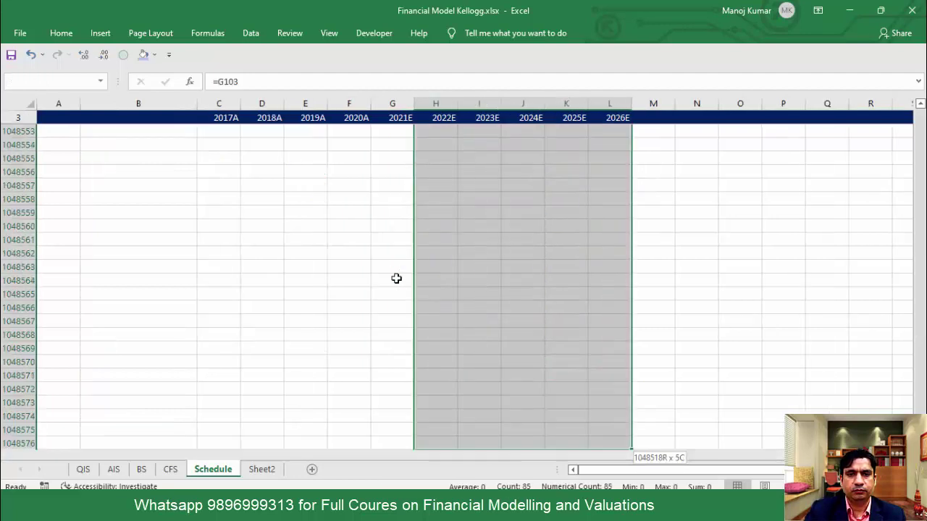
key(ctrl+shift+Up)
key(Up)
key(Up)
key(Up)
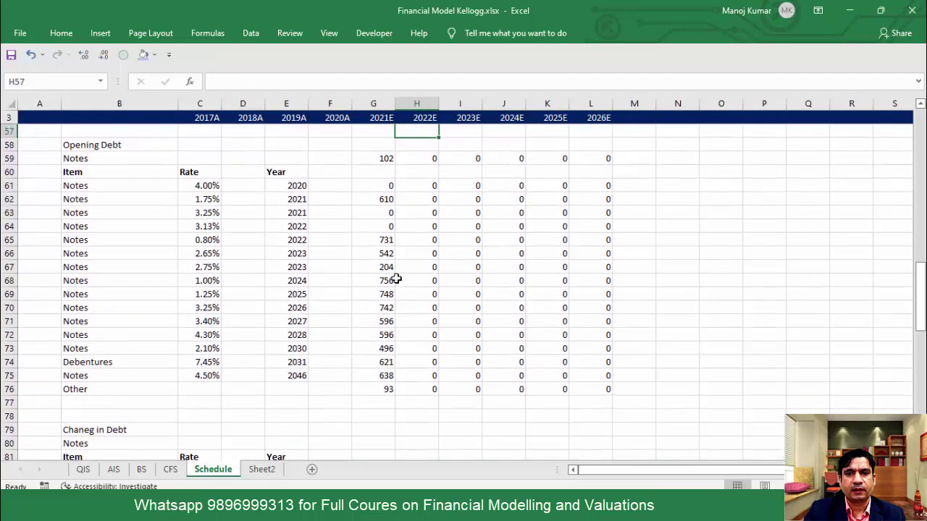
key(Down)
key(Down)
key(Down)
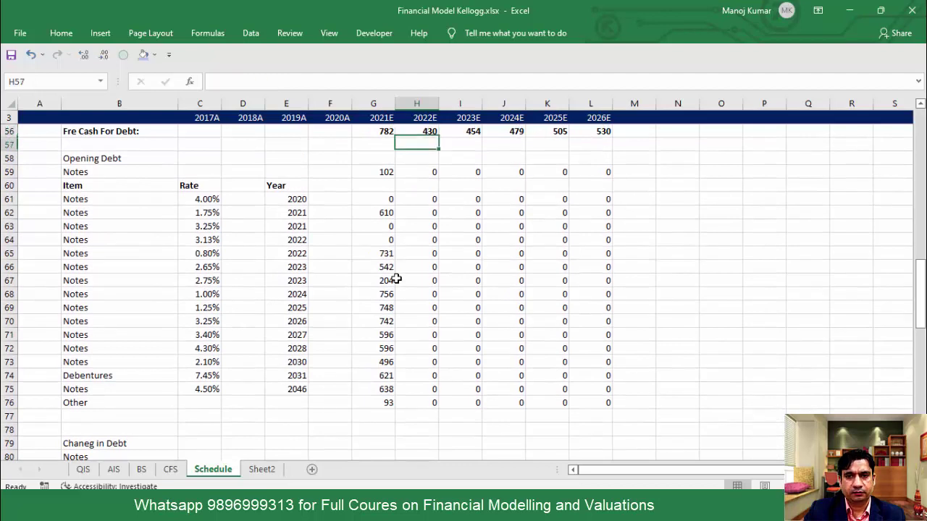
key(ctrl+shift+Right)
key(shift+Down)
key(shift+Down)
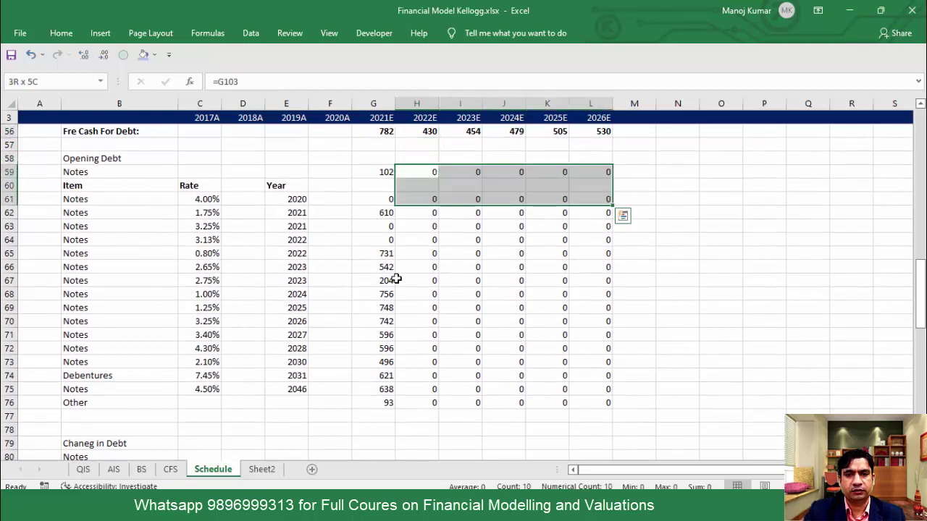
key(ctrl+shift+Down)
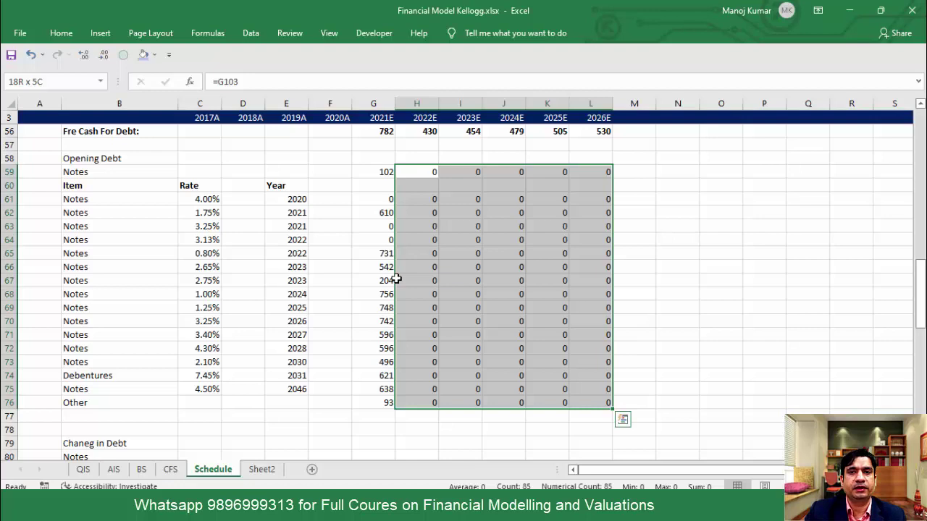
Step: Calculate the 2021E closing debt of the first Notes line in G103 as opening debt plus change in debt, =G59+G80
key(Down)
key(Down)
key(Down)
key(Down)
key(Down)
key(Down)
key(Down)
key(Down)
key(Down)
key(Down)
key(Down)
key(Down)
key(Down)
key(Down)
key(Down)
key(Down)
key(Down)
key(Down)
key(Down)
key(Down)
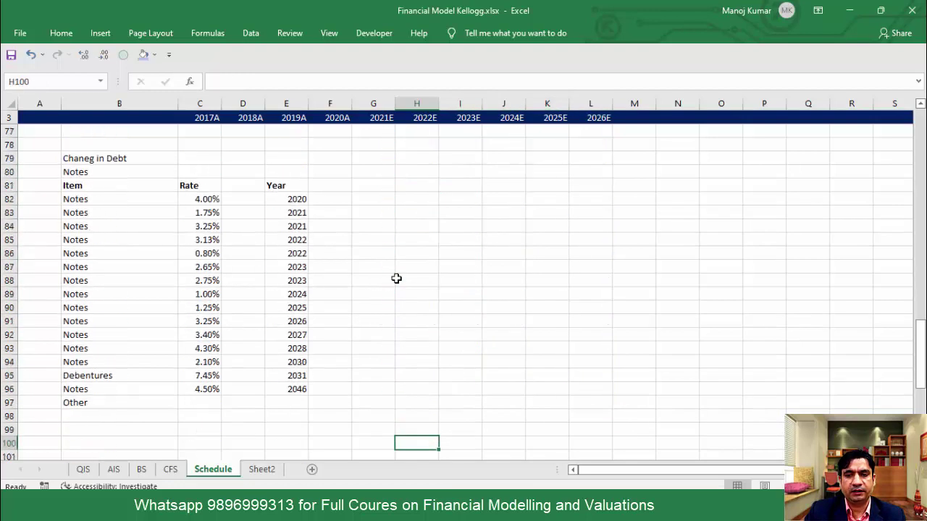
key(Left)
key(Down)
key(Down)
key(Down)
key(Down)
key(Down)
key(Down)
key(Down)
key(Down)
key(Down)
key(Down)
key(Down)
key(Down)
key(Up)
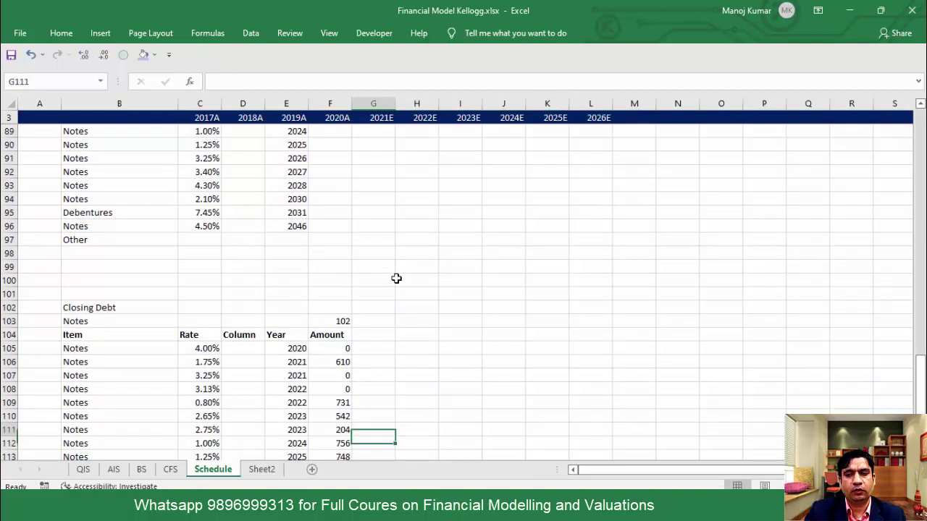
key(Up)
key(Up)
key(Up)
key(Up)
key(Up)
key(Up)
key(Up)
key(Up)
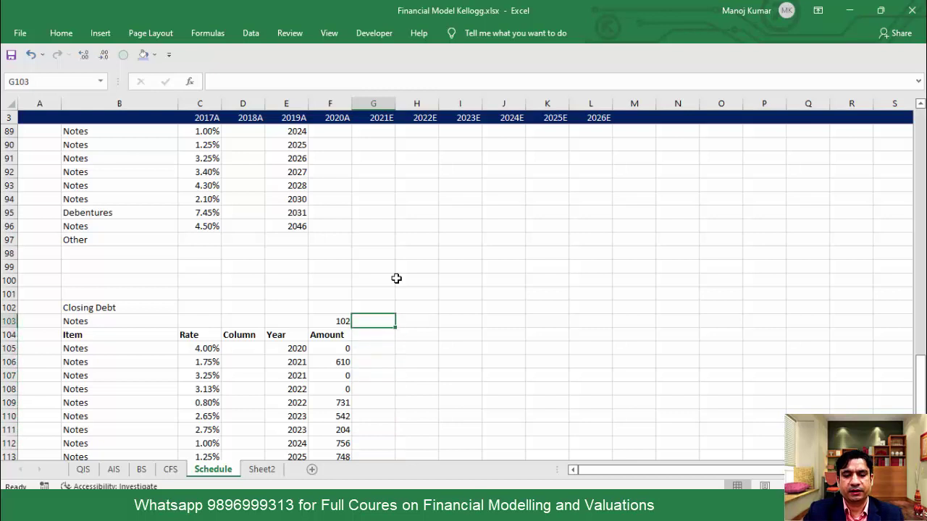
text(=)
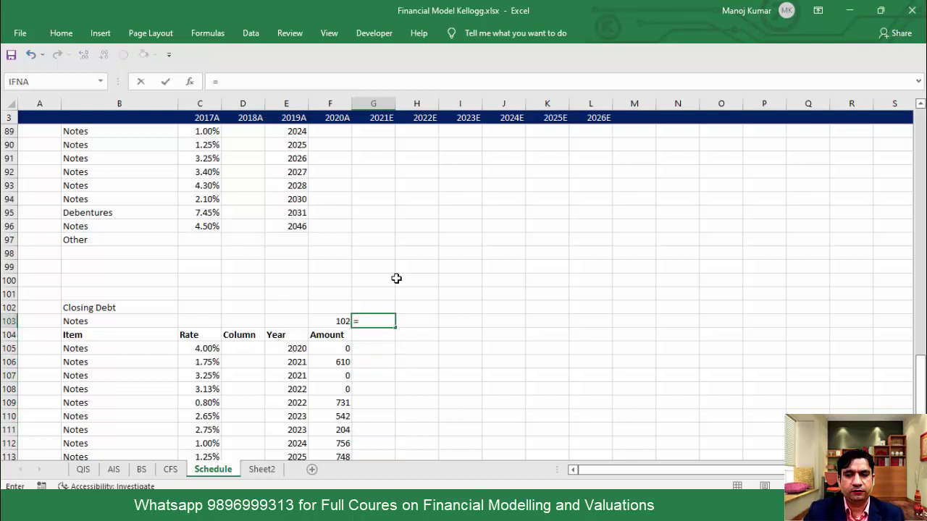
key(Left)
key(Right)
key(Up)
key(Up)
key(Up)
key(Up)
key(Up)
key(Up)
key(Up)
key(Up)
key(Up)
key(Up)
key(Up)
key(Up)
key(Up)
key(Up)
key(Up)
key(Up)
key(Up)
key(Up)
key(Up)
key(Up)
key(Up)
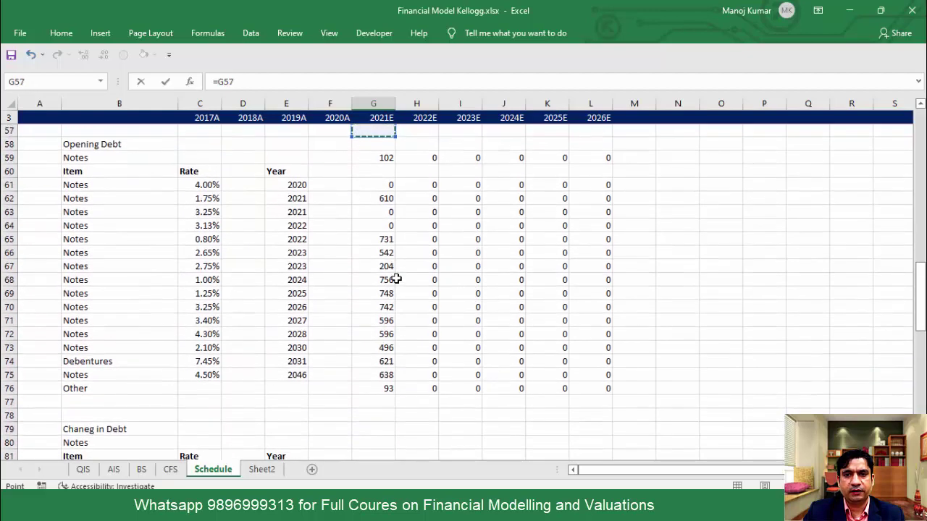
text(+)
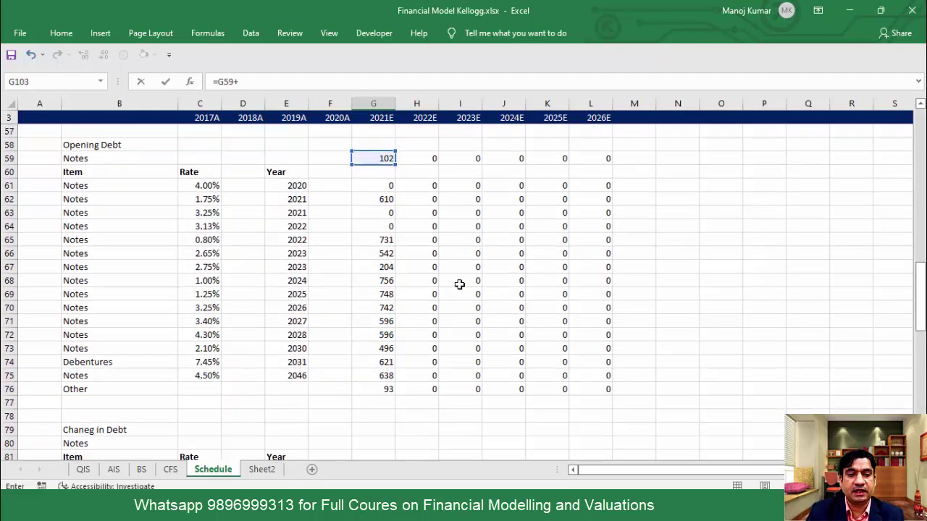
drag(921, 309, 921, 350)
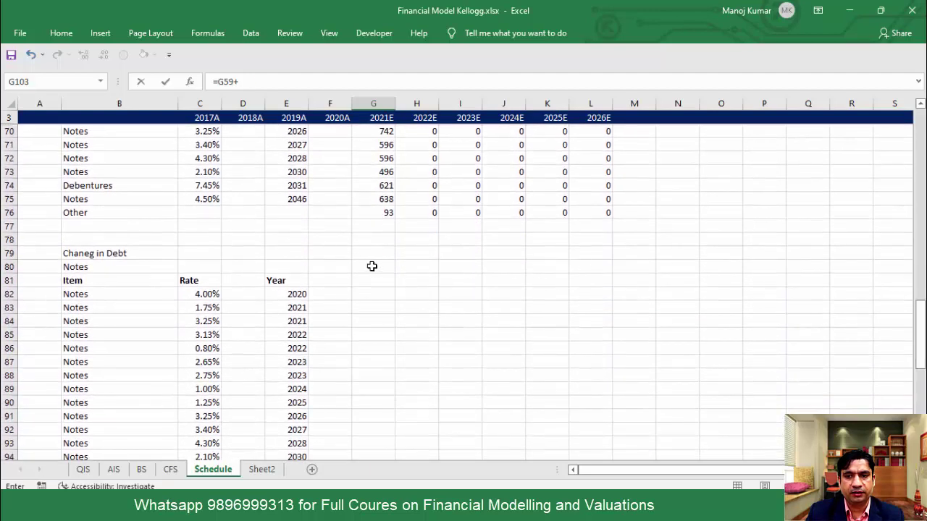
click(371, 267)
key(shift+space)
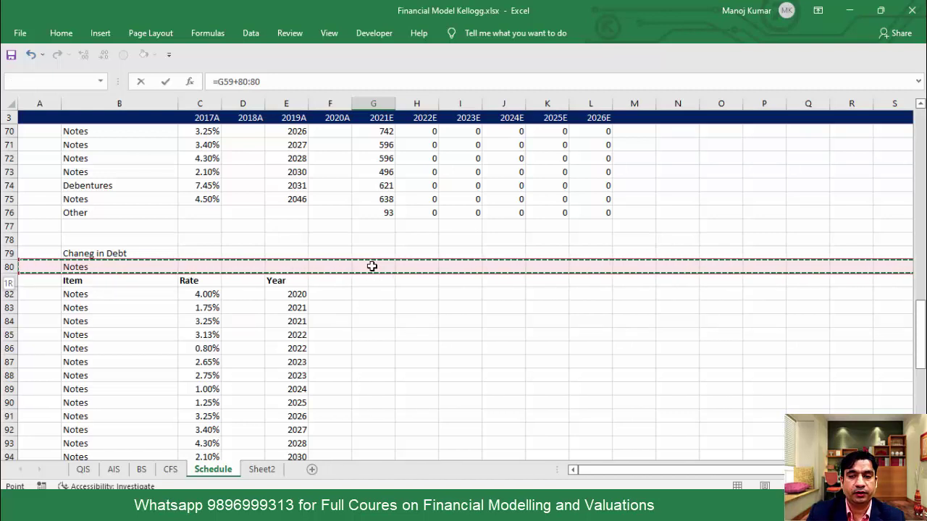
click(340, 267)
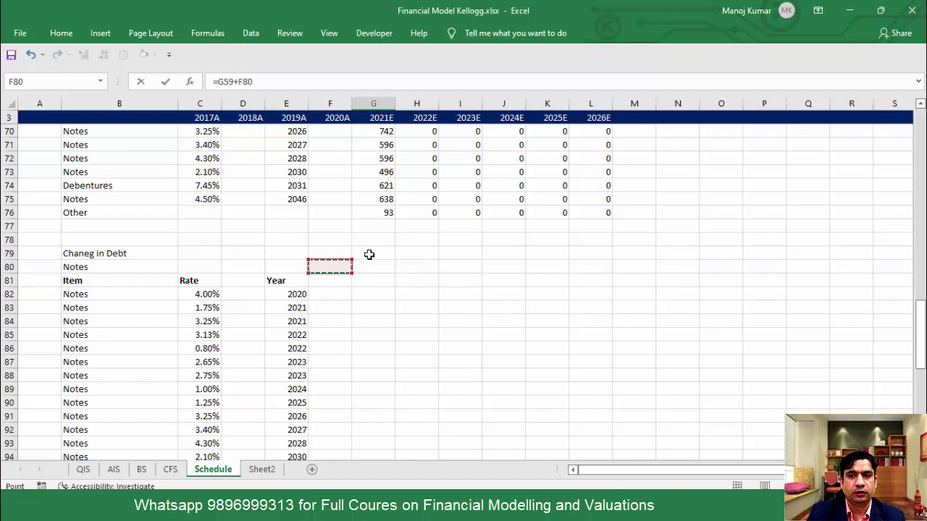
click(371, 252)
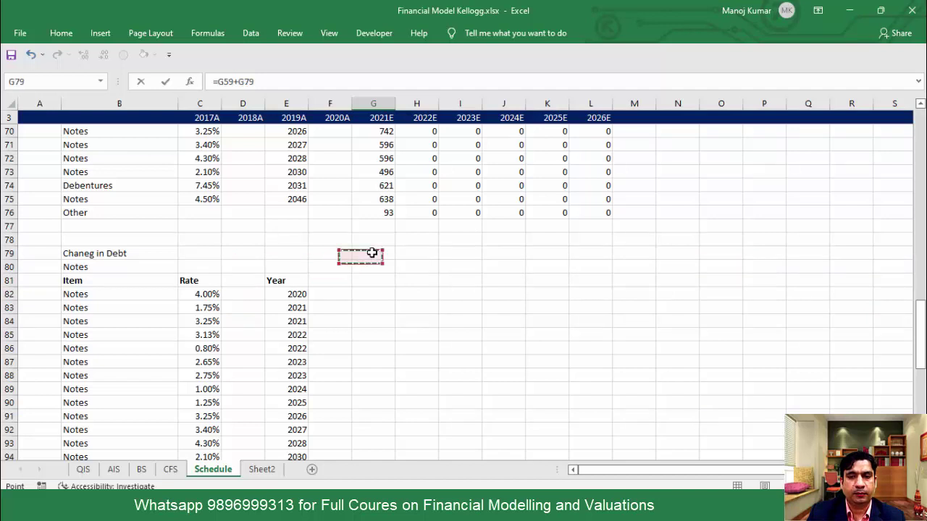
click(416, 266)
click(370, 282)
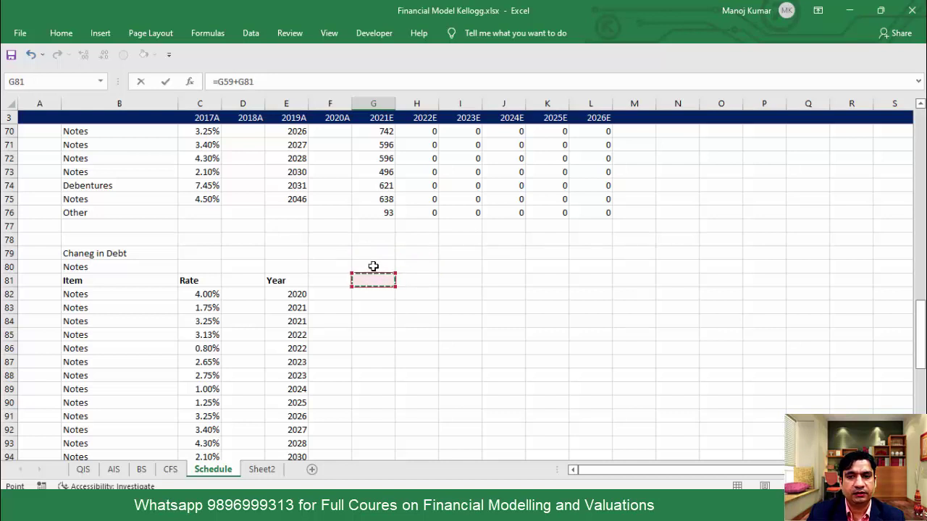
click(373, 267)
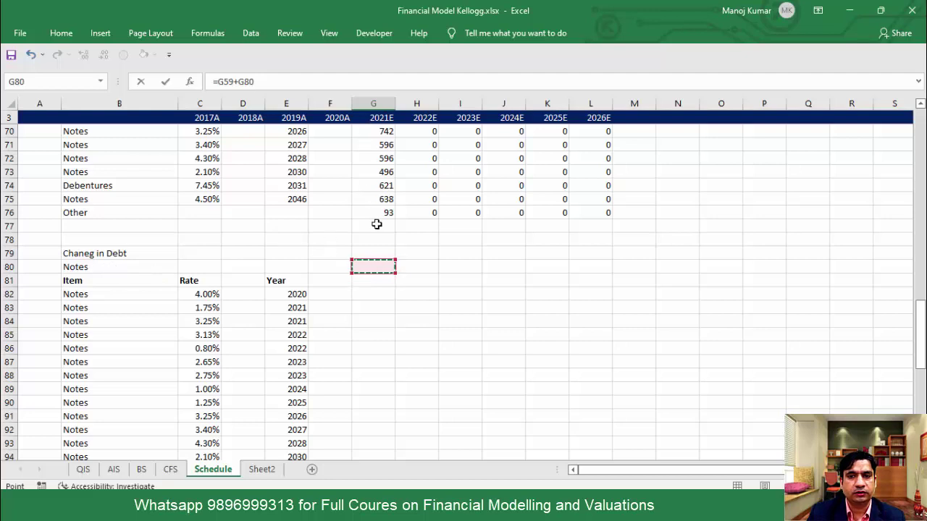
key(Return)
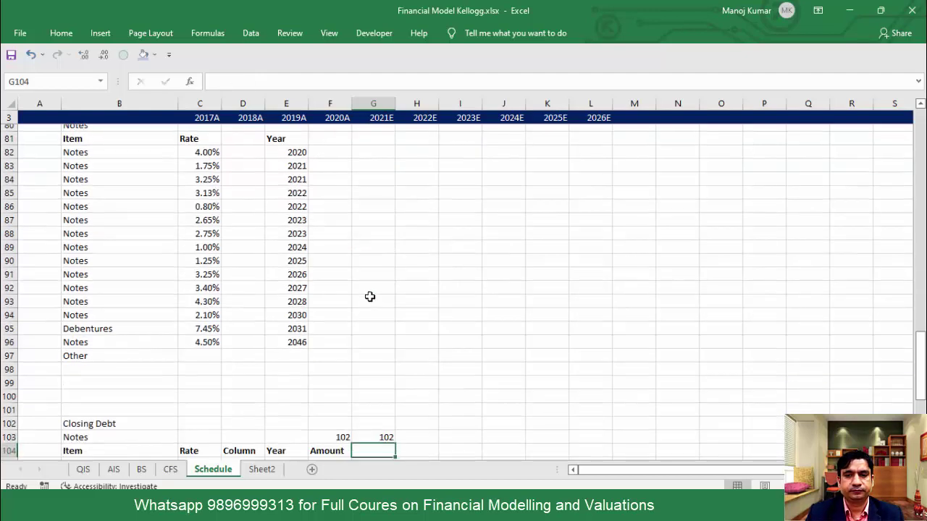
Step: Copy the closing debt formula from G103 to G105 for the 4.00% 2020 Notes
key(Down)
key(Down)
key(Down)
key(Down)
key(Down)
key(Down)
key(Down)
key(Down)
key(Down)
key(Down)
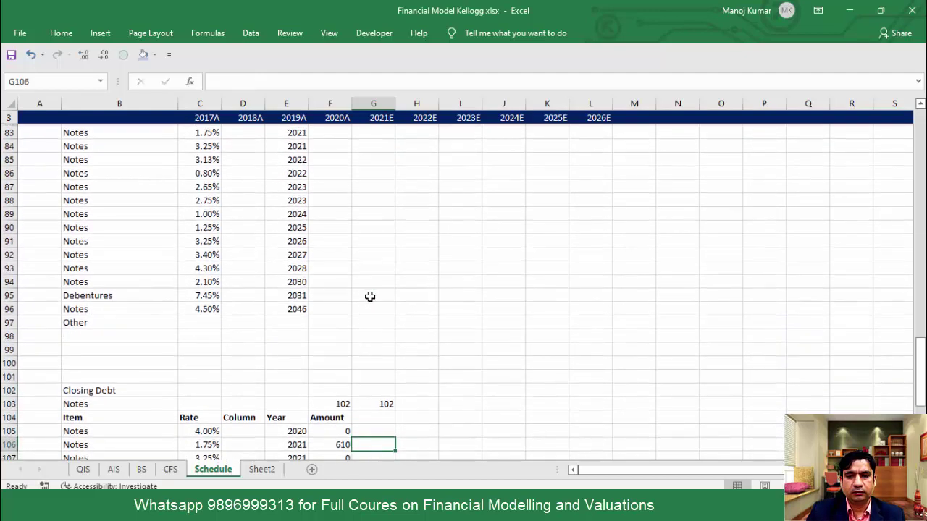
key(Up)
key(Up)
key(Up)
key(Up)
key(Up)
key(Up)
key(Up)
key(Up)
key(Up)
key(Up)
key(Down)
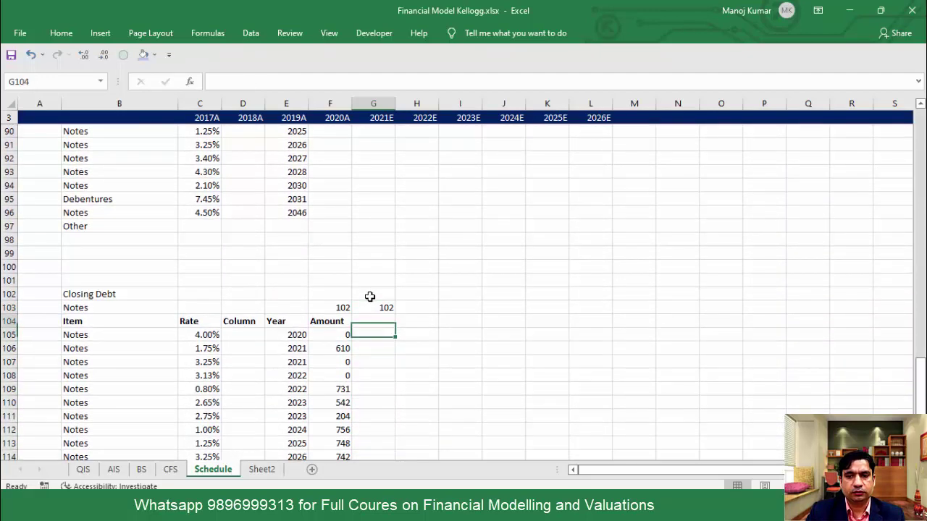
key(Up)
key(ctrl+c)
key(Down)
key(Down)
key(Return)
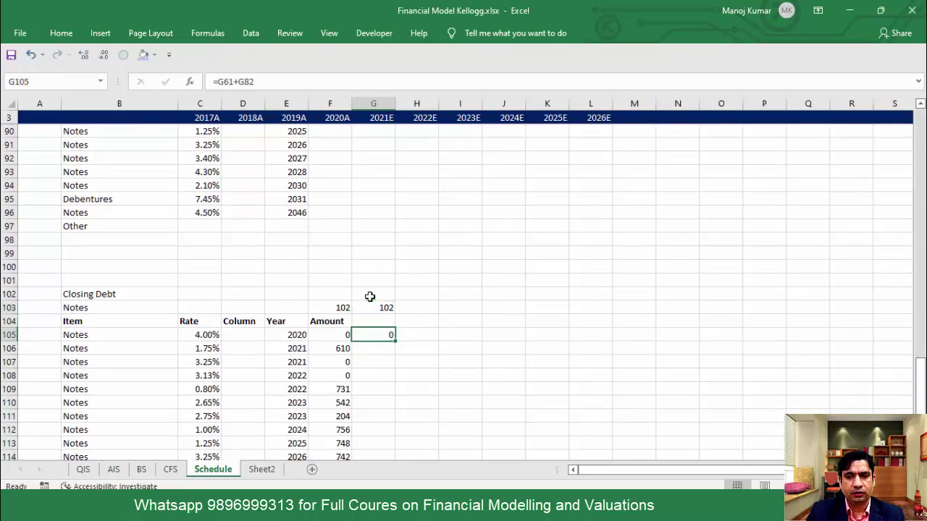
Step: Enter =G61+G82 in G105 to add opening debt and change in debt for the 4.00% 2020 Notes in 2021E
text(=)
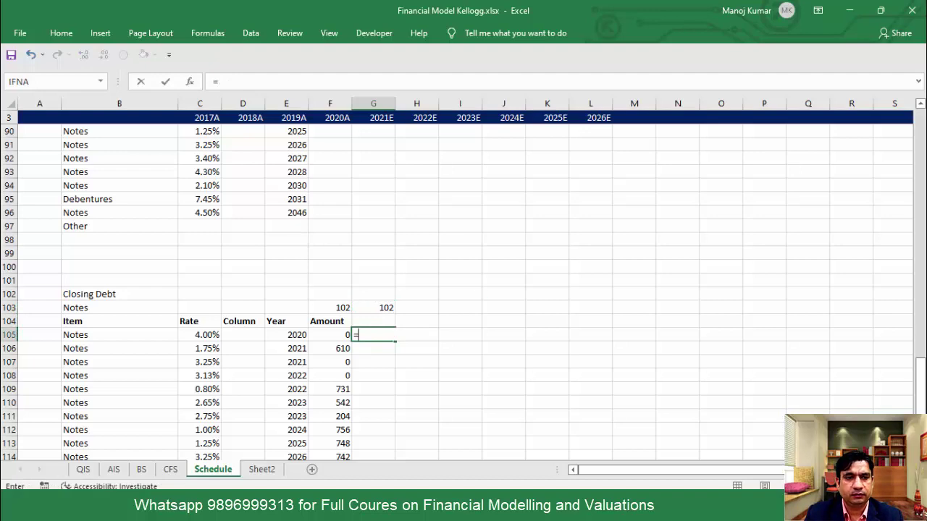
drag(921, 378, 922, 296)
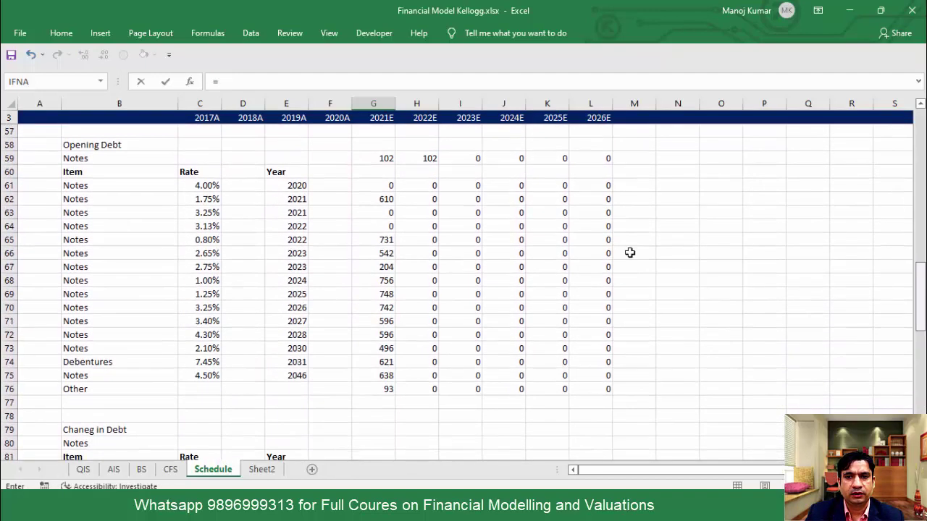
click(380, 185)
text(+)
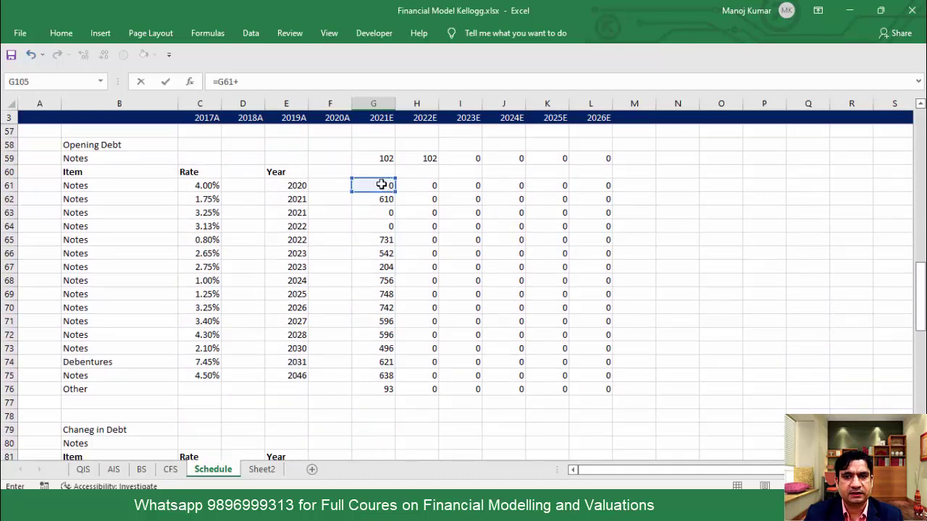
drag(922, 297, 920, 331)
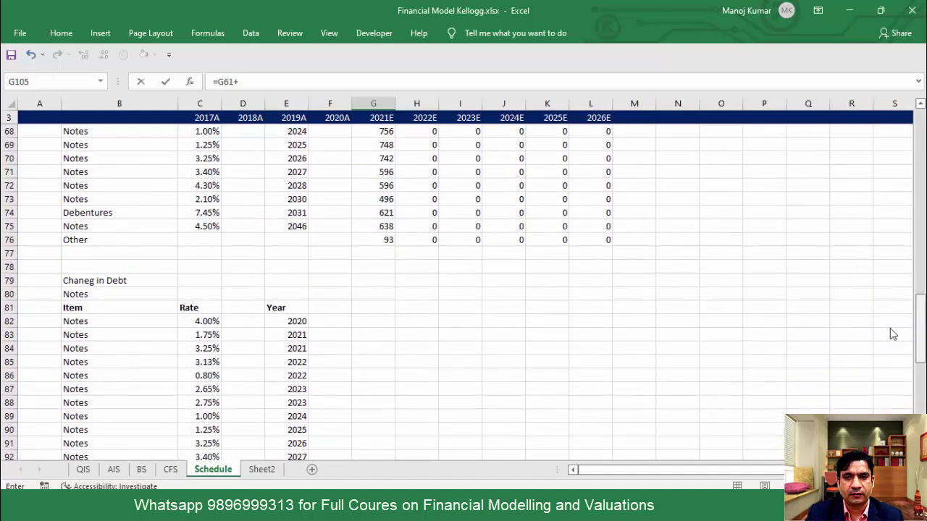
click(373, 322)
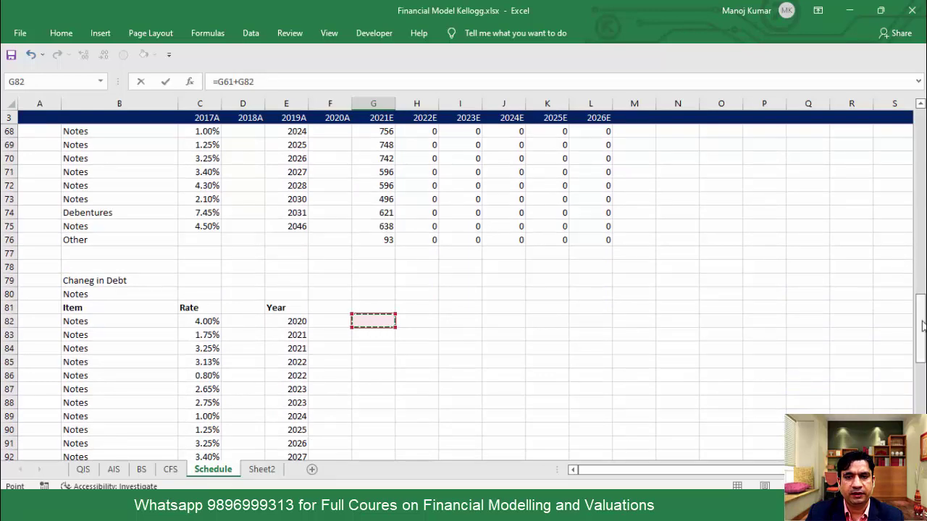
drag(923, 319, 921, 302)
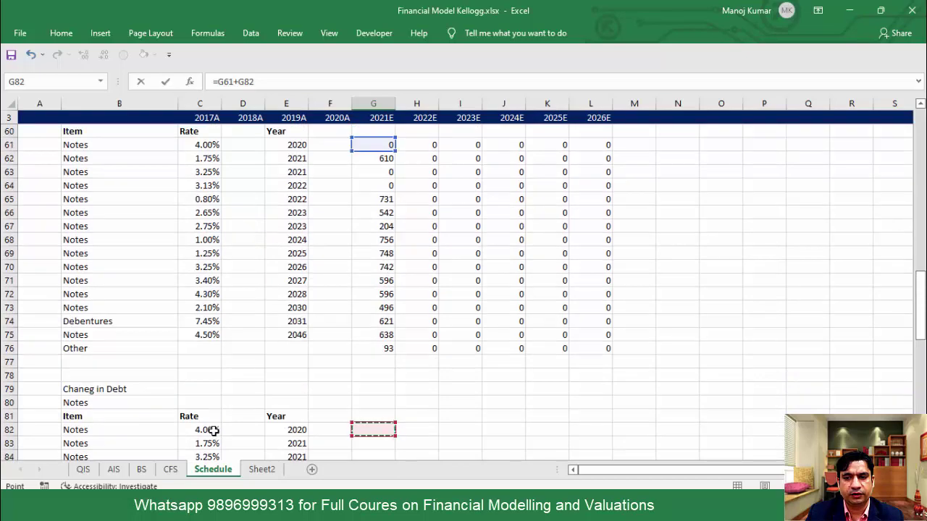
key(ctrl+Return)
Step: Fill the G105 closing debt formula down through G120 to cover the remaining notes, the debentures and Other
key(shift+Down)
key(shift+Down)
key(shift+Down)
key(shift+Down)
key(shift+Down)
key(shift+Down)
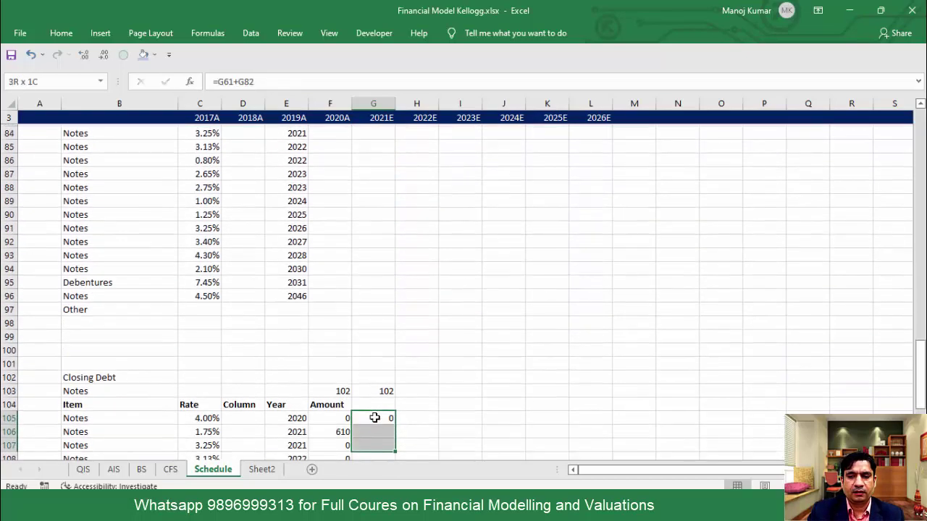
key(shift+Down)
key(shift+Down)
key(shift+Down)
key(shift+Down)
key(shift+Down)
key(shift+Down)
key(shift+Down)
key(shift+Down)
key(shift+Down)
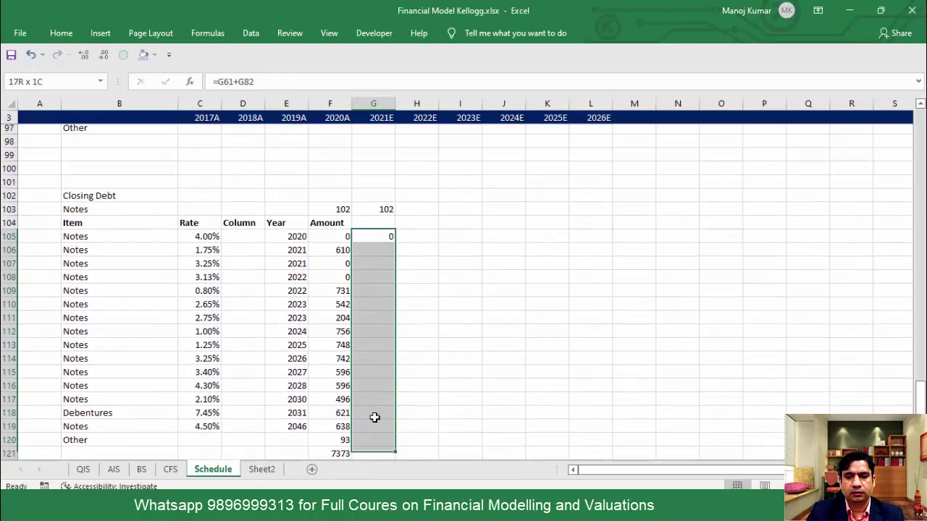
key(shift+Up)
key(ctrl+d)
Step: Fill the 2021E closing debt formulas in G103:G120 across to 2026E in column L
key(Up)
key(Up)
key(shift+Down)
key(shift+Down)
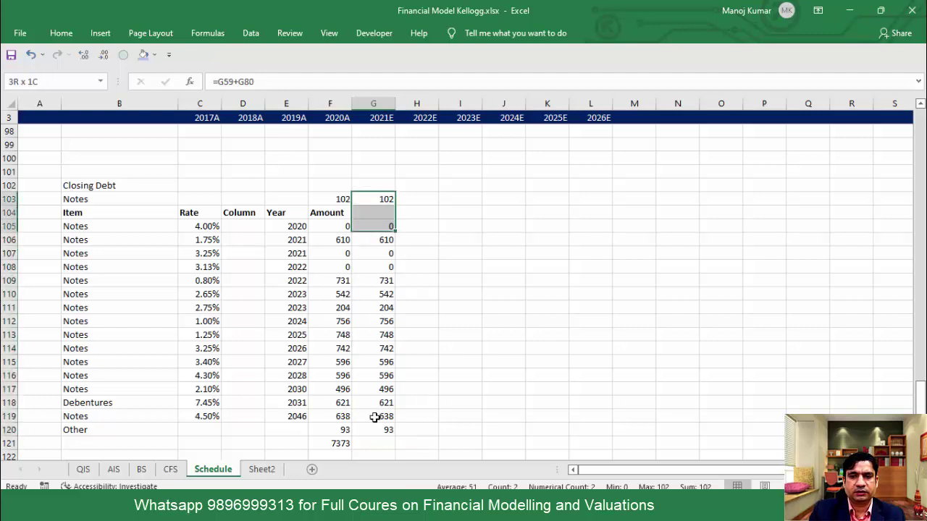
key(shift+Down)
key(shift+Down)
key(shift+Down)
key(shift+Down)
key(shift+Down)
key(shift+Down)
key(shift+Down)
key(shift+Down)
key(shift+Down)
key(shift+Down)
key(shift+Down)
key(shift+Down)
key(shift+Down)
key(shift+Down)
key(shift+Down)
key(shift+Right)
key(shift+Right)
key(shift+Right)
key(shift+Right)
key(shift+Right)
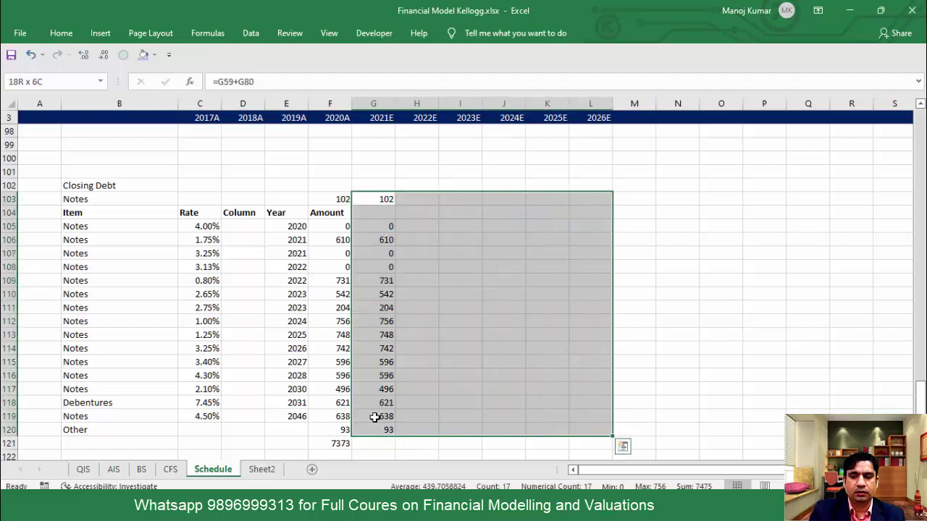
key(ctrl+r)
Step: Shade the 2021E–2026E change in debt input cells light blue, covering G80:L80 for Notes and G82:L97 for the individual debt items
key(Up)
key(Up)
key(Up)
key(Up)
key(Up)
key(Up)
key(Up)
key(Up)
key(Up)
key(Up)
key(Up)
key(Up)
key(Up)
key(Up)
key(Up)
key(Up)
key(Up)
key(Up)
key(Up)
key(Up)
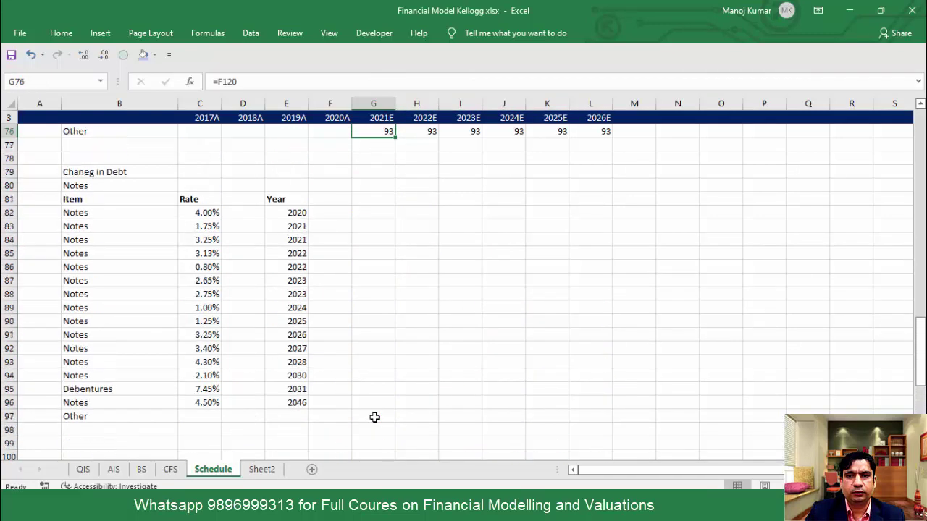
key(Down)
key(Down)
key(shift+Right)
key(shift+Right)
key(shift+Right)
key(shift+Right)
key(shift+Right)
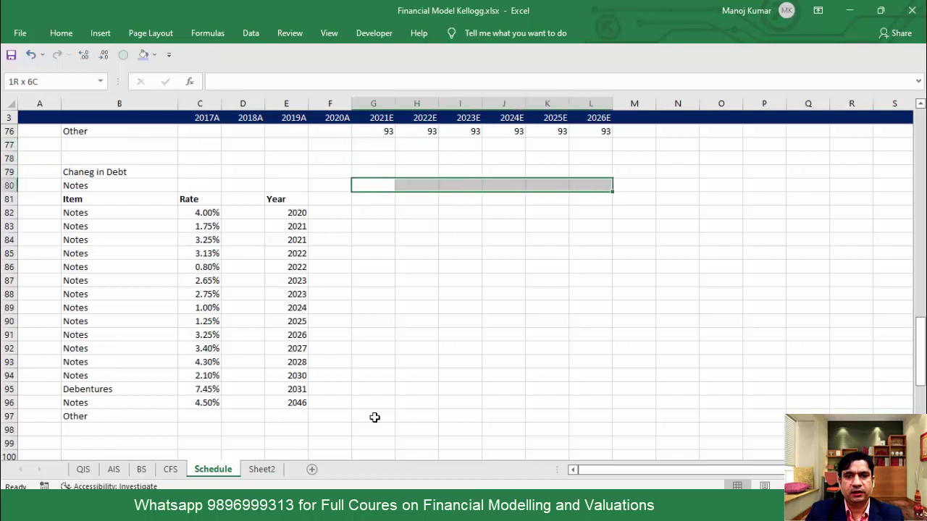
click(142, 55)
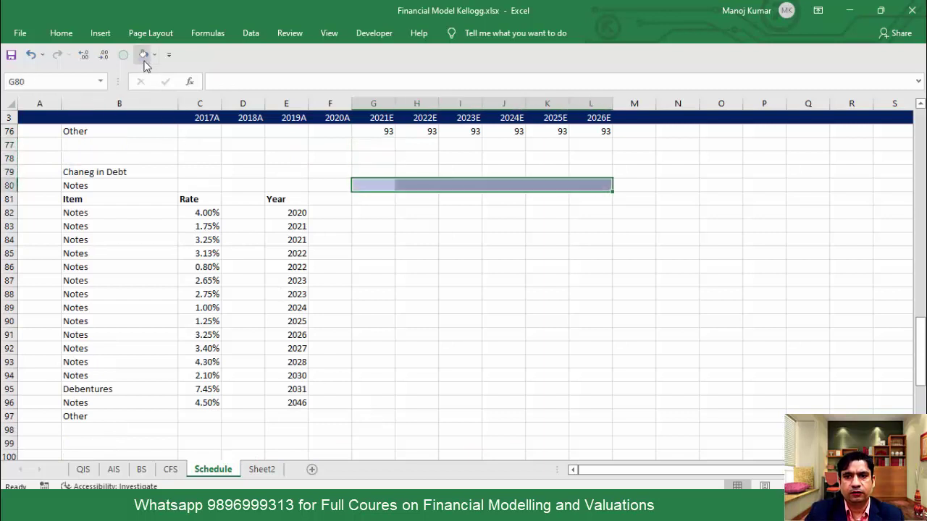
drag(358, 211, 612, 416)
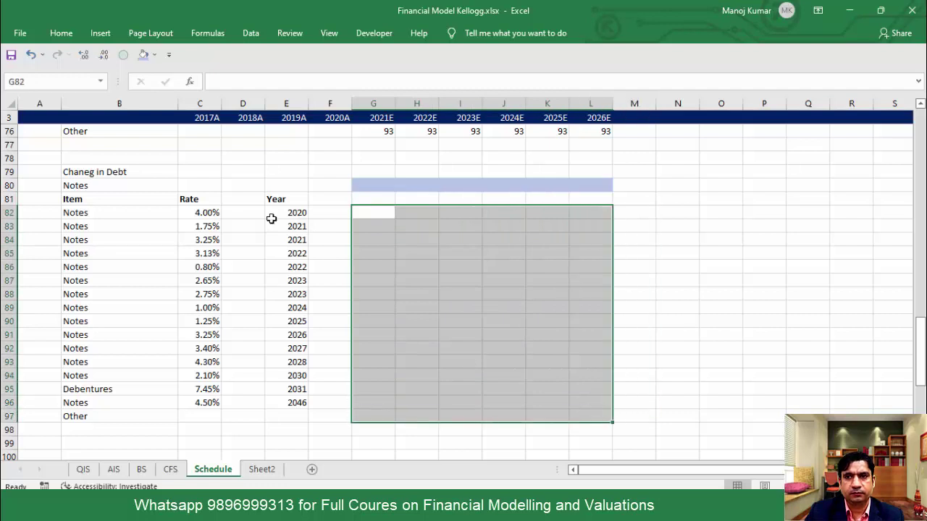
click(142, 55)
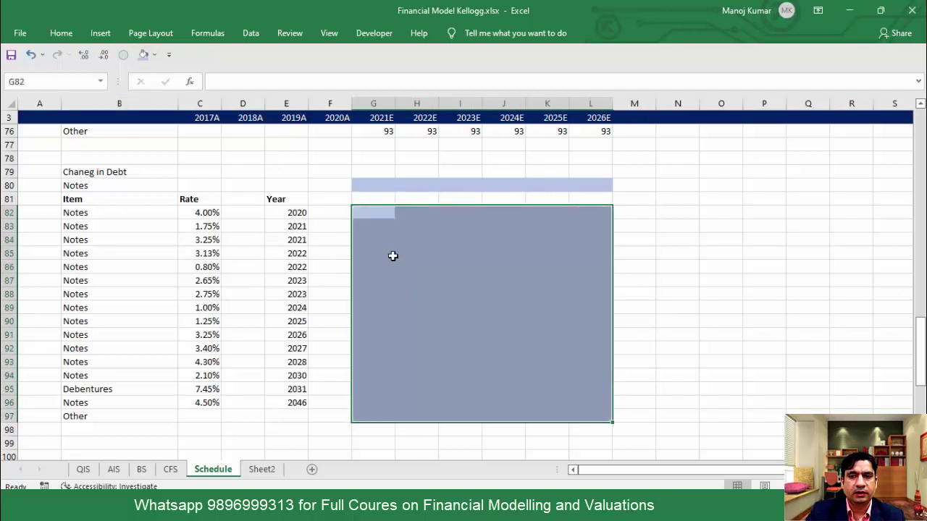
drag(370, 216, 582, 417)
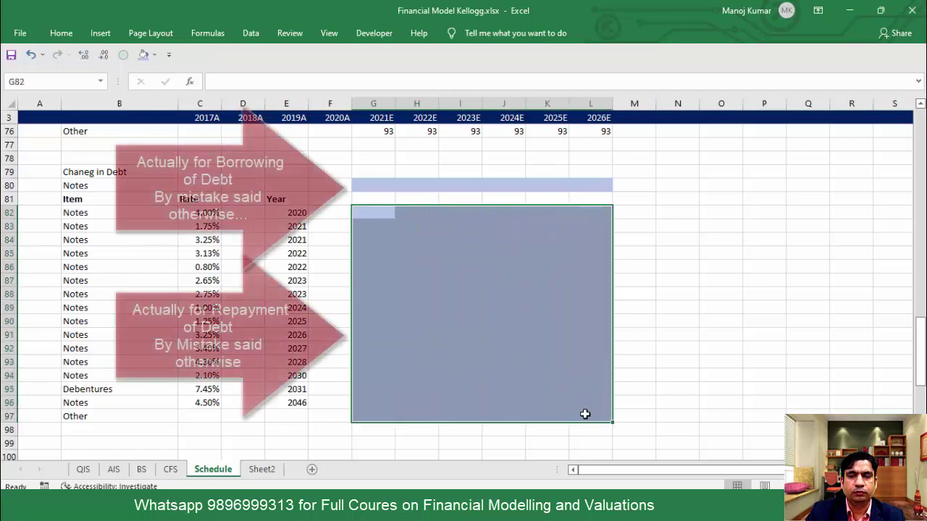
drag(366, 185, 592, 187)
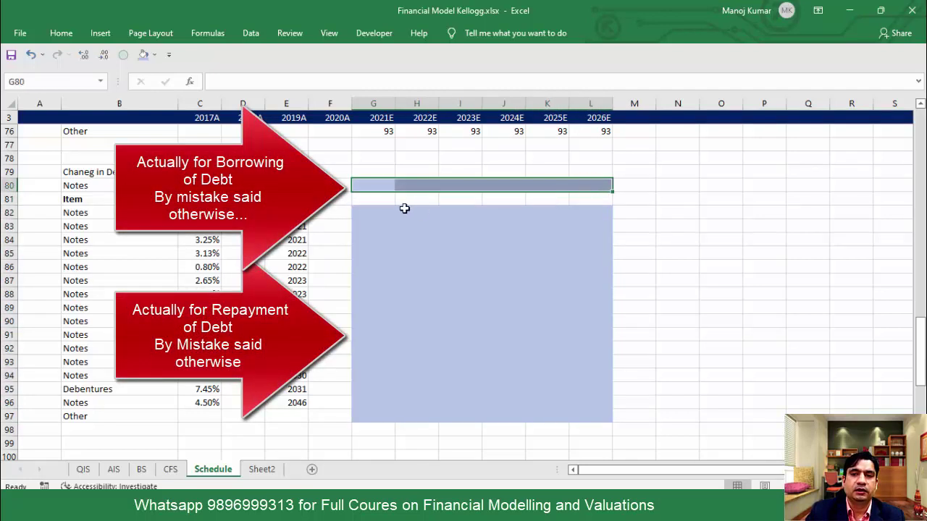
drag(374, 186, 586, 410)
ctrl+click(377, 214)
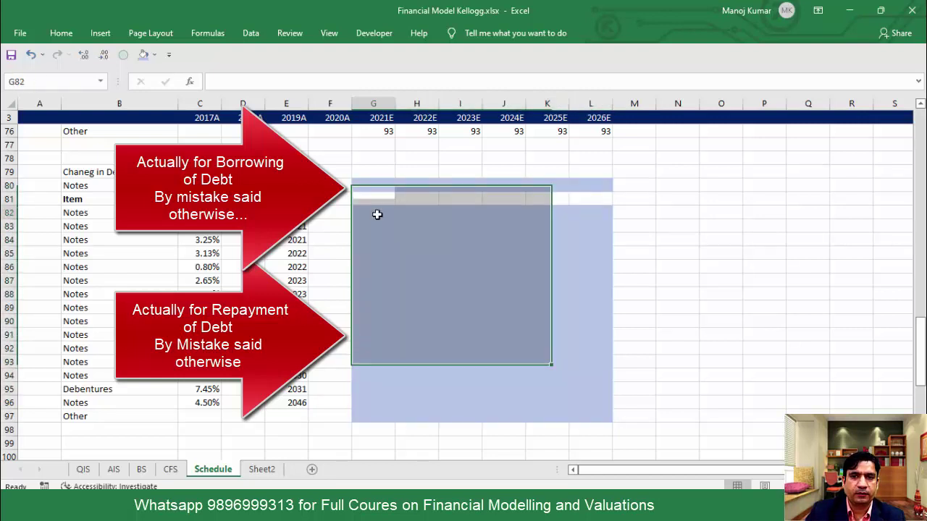